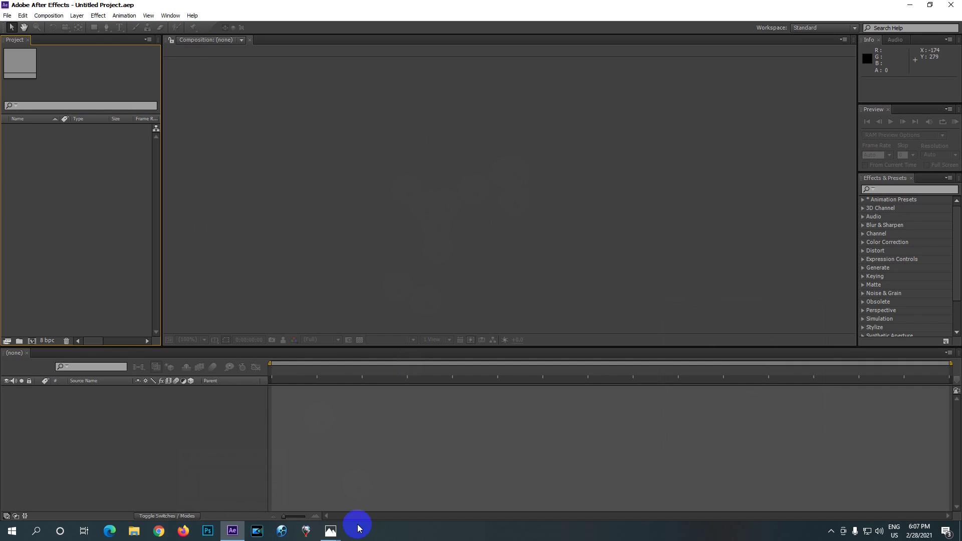
# Step: Show the taskbar previews of the open Photos windows to pick a lesson slide
pyautogui.click(332, 531)
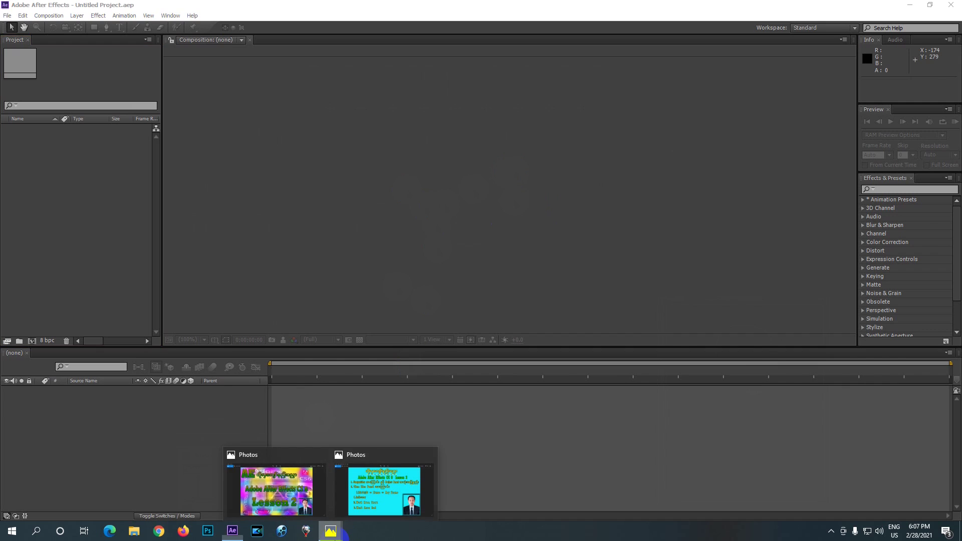
# Step: Display the Lesson 2 Timeline indicator and work area slide, then return to After Effects
pyautogui.click(360, 510)
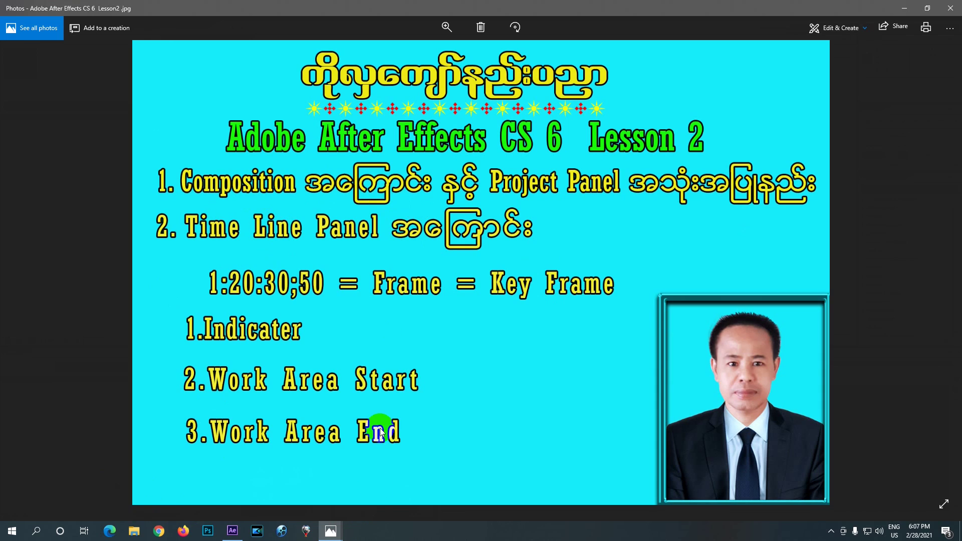
pyautogui.click(232, 530)
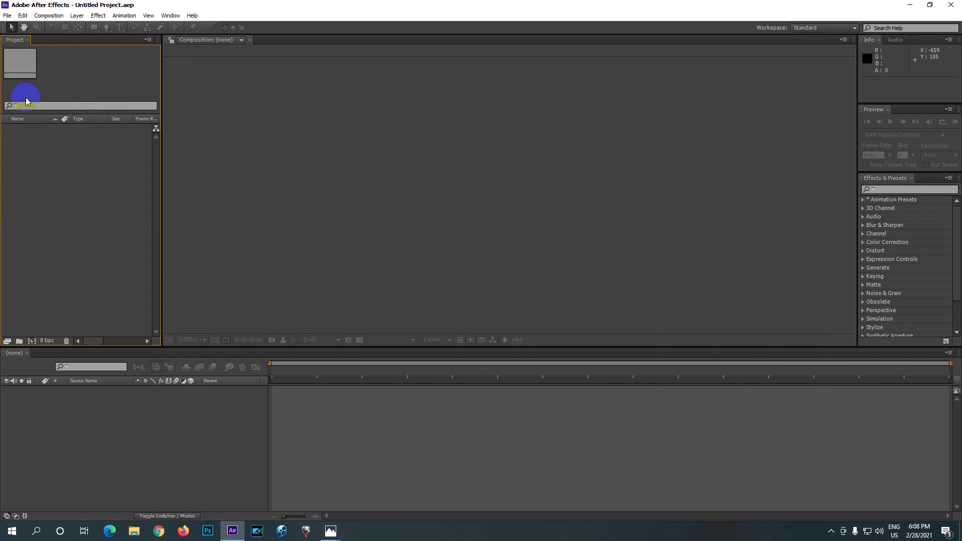
pyautogui.rightClick(48, 211)
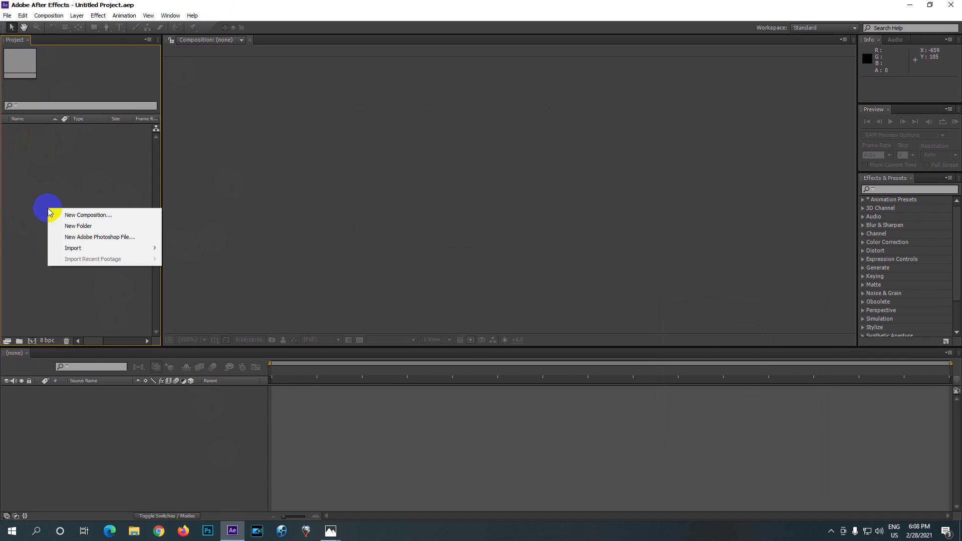
pyautogui.click(86, 216)
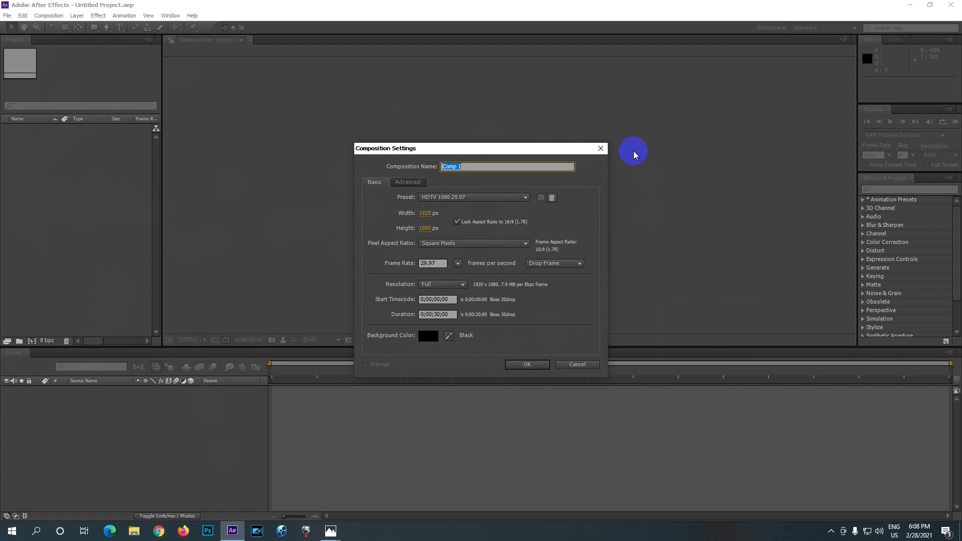
pyautogui.click(601, 149)
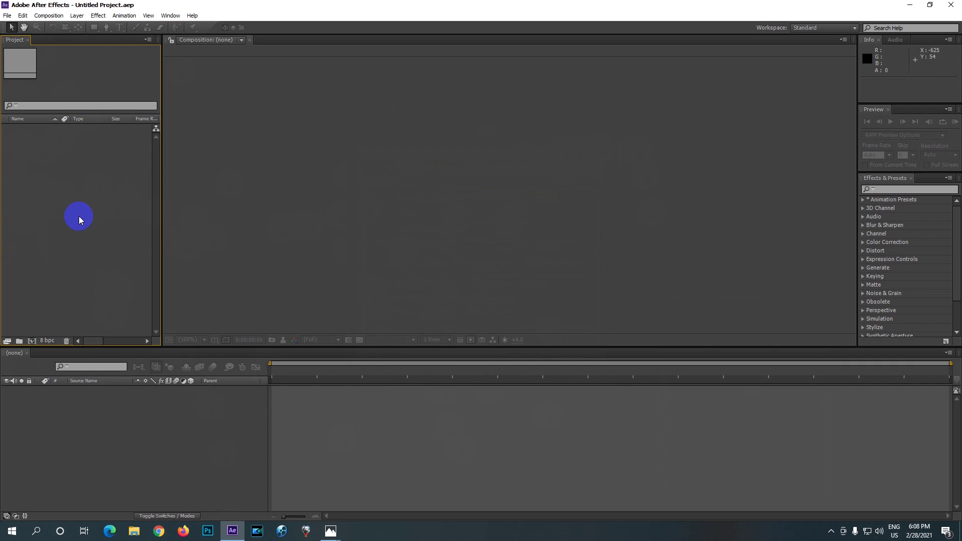
pyautogui.click(49, 17)
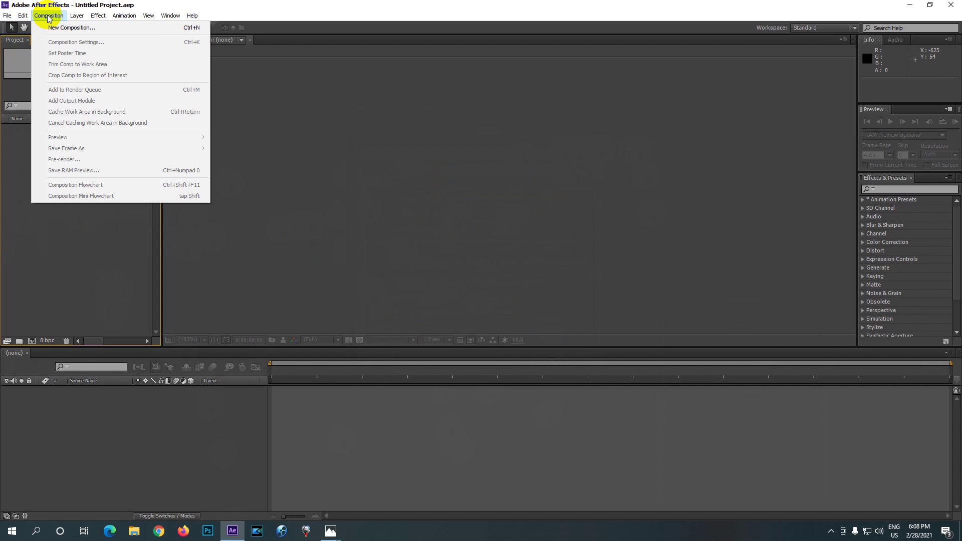
pyautogui.click(78, 30)
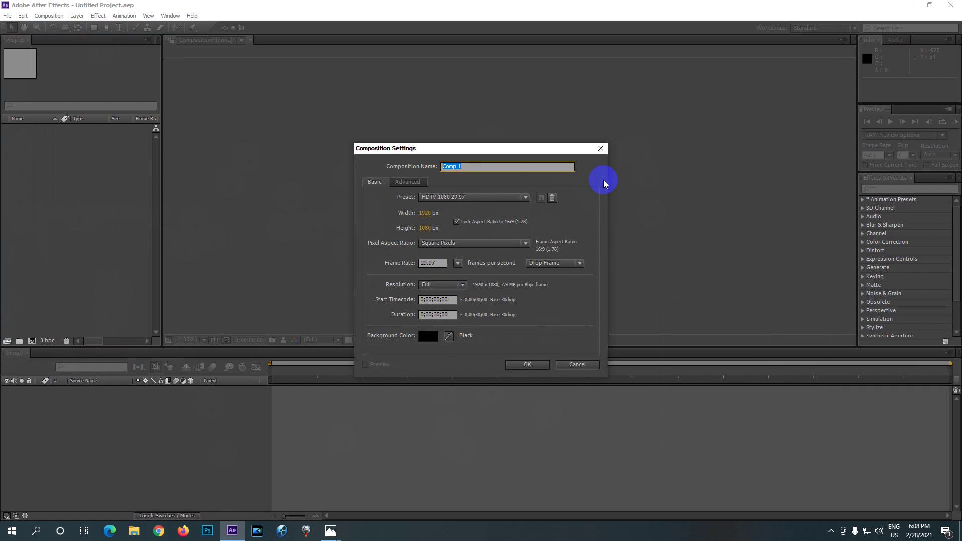
pyautogui.click(601, 149)
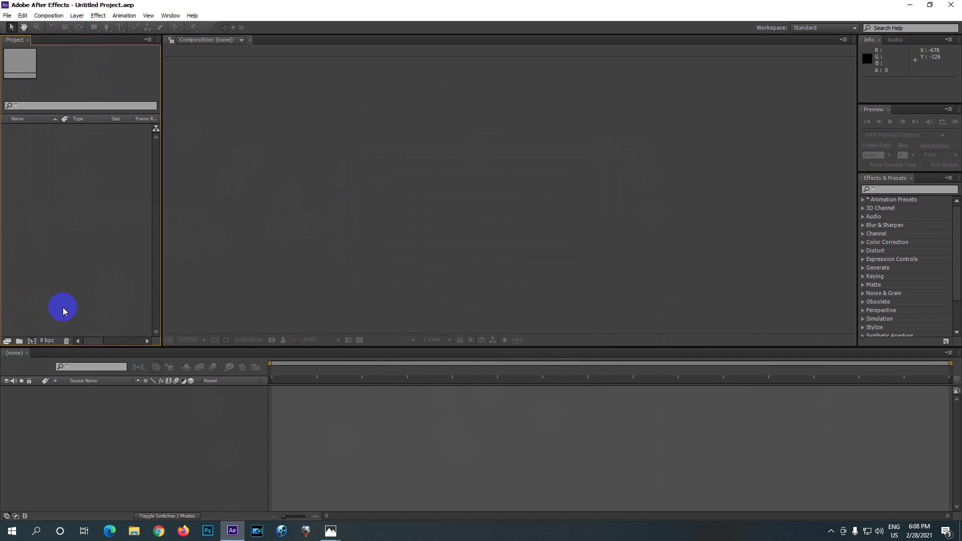
pyautogui.click(31, 341)
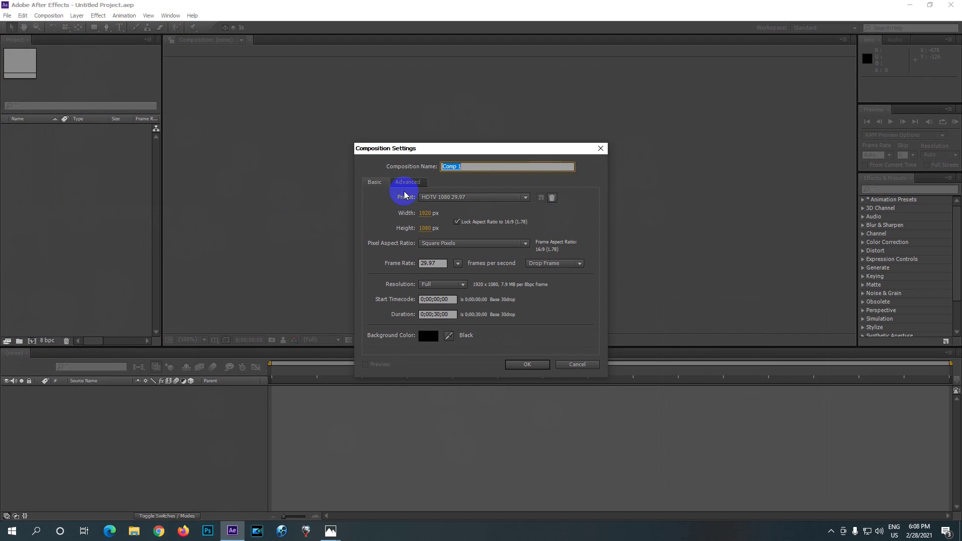
pyautogui.click(600, 149)
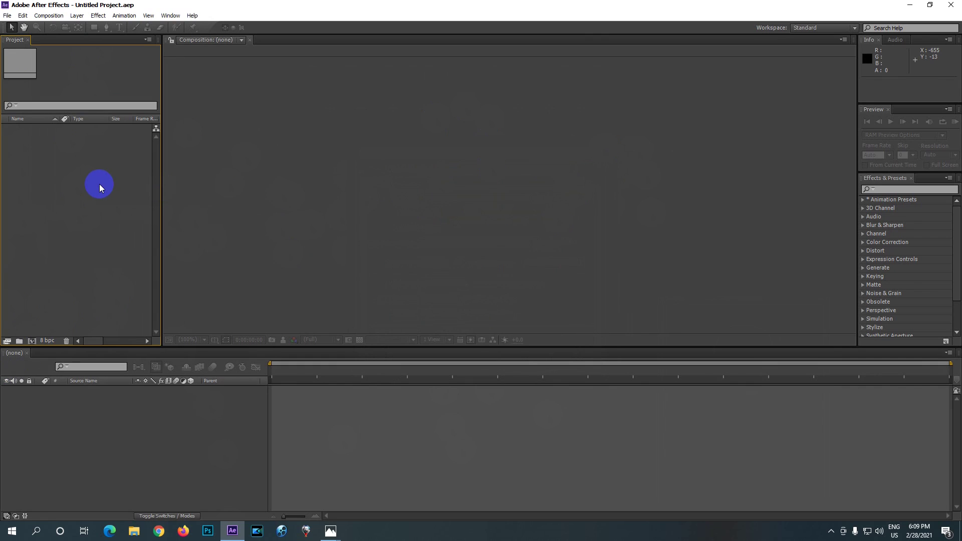
pyautogui.click(49, 15)
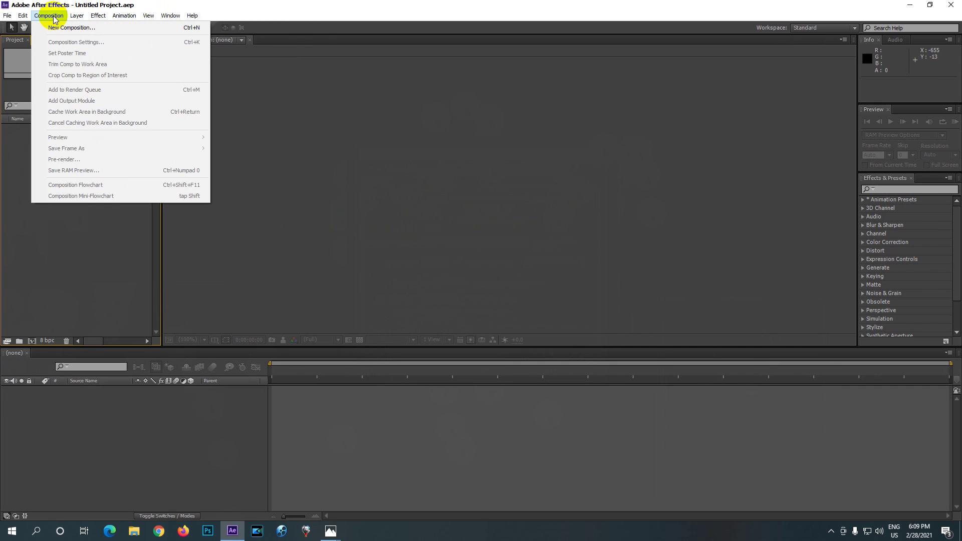
pyautogui.moveTo(120, 22)
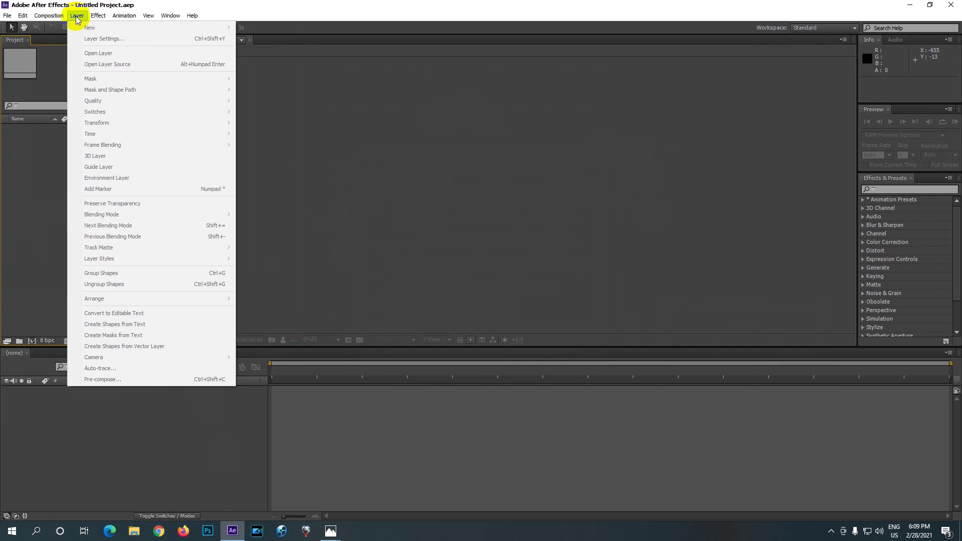
pyautogui.moveTo(50, 16)
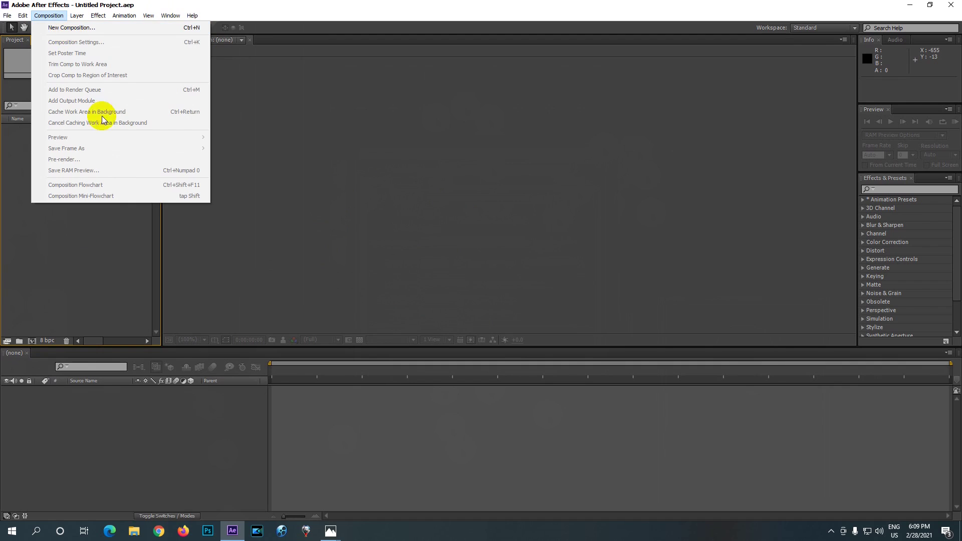
pyautogui.click(82, 237)
pyautogui.rightClick(65, 222)
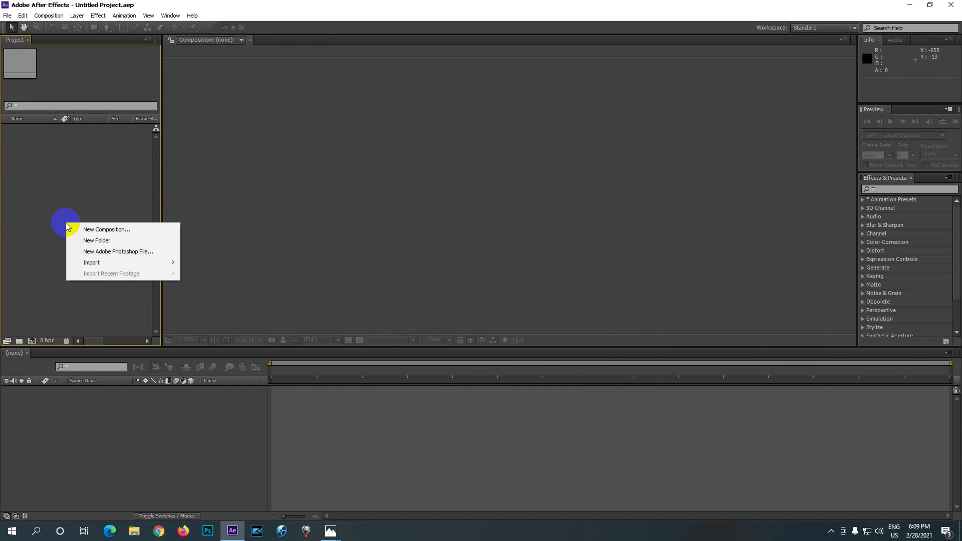
pyautogui.click(31, 191)
pyautogui.rightClick(31, 191)
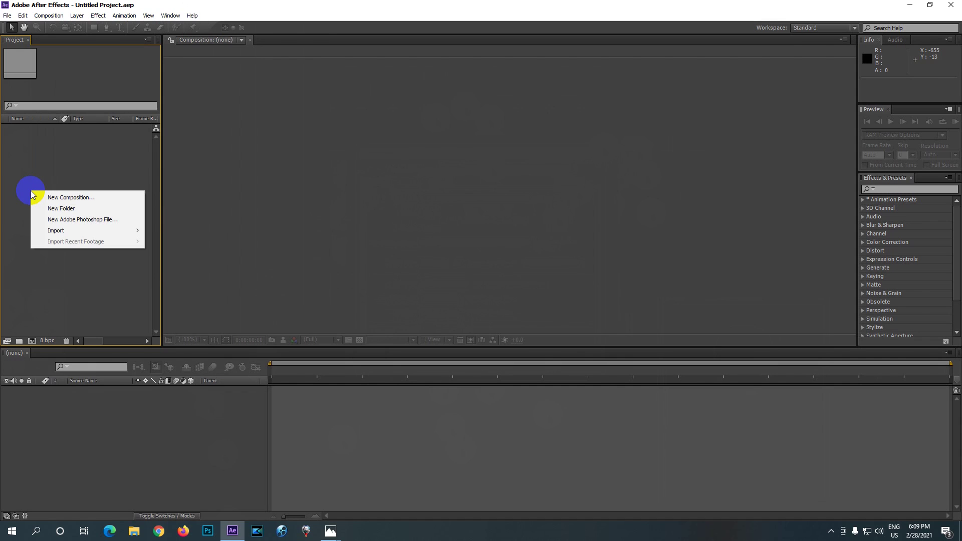
pyautogui.click(54, 179)
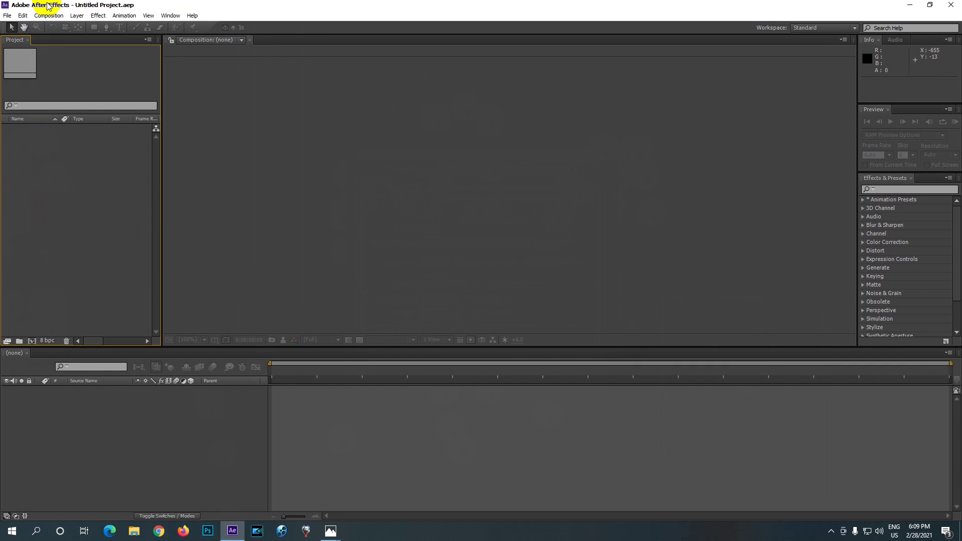
pyautogui.click(44, 17)
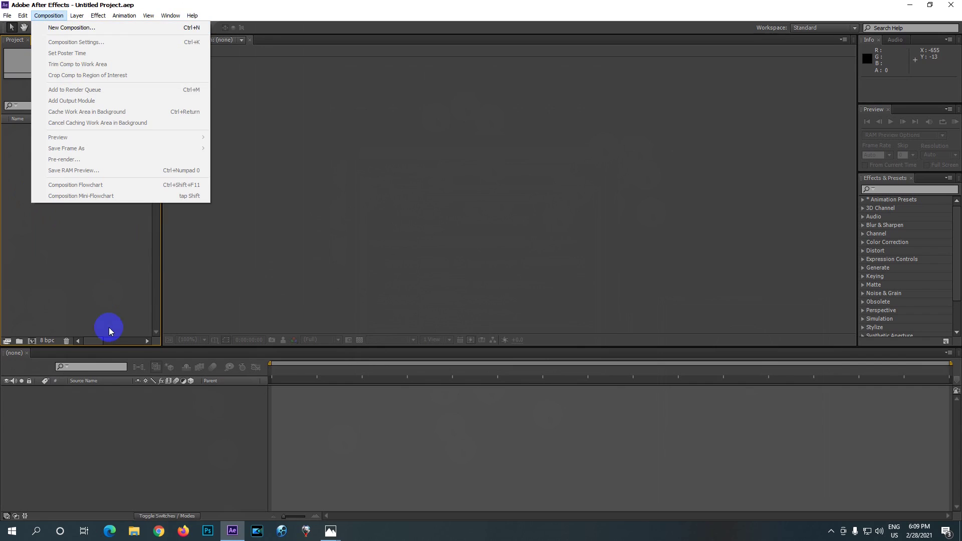
pyautogui.click(80, 277)
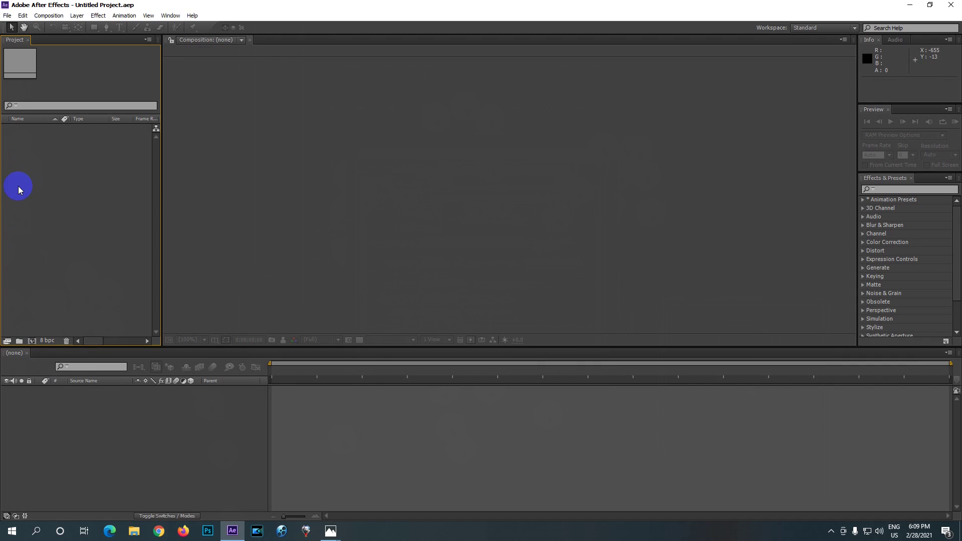
pyautogui.rightClick(51, 199)
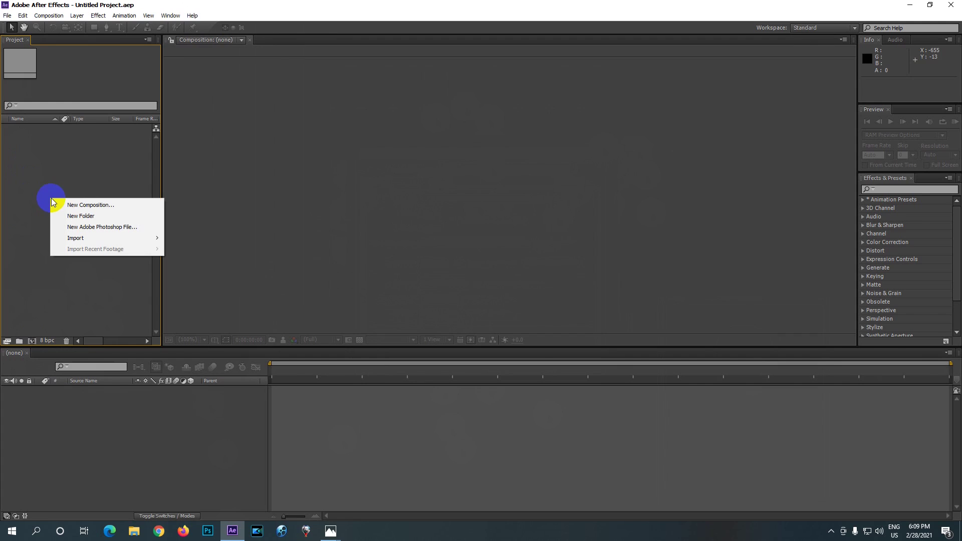
# Step: Start a new composition named 'HIaKyaw' and review the composition size preset list
pyautogui.click(74, 207)
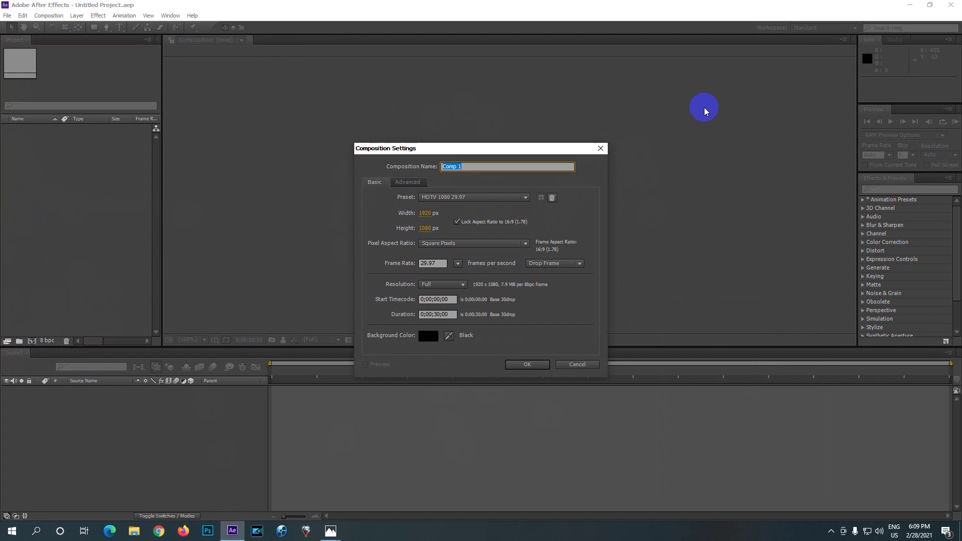
pyautogui.click(547, 148)
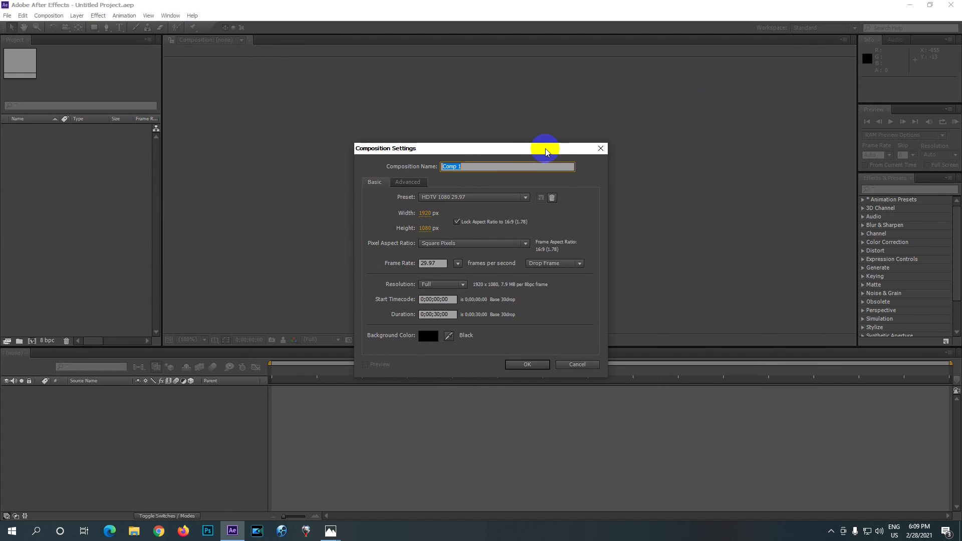
pyautogui.click(468, 152)
pyautogui.moveTo(468, 152); pyautogui.dragTo(449, 103)
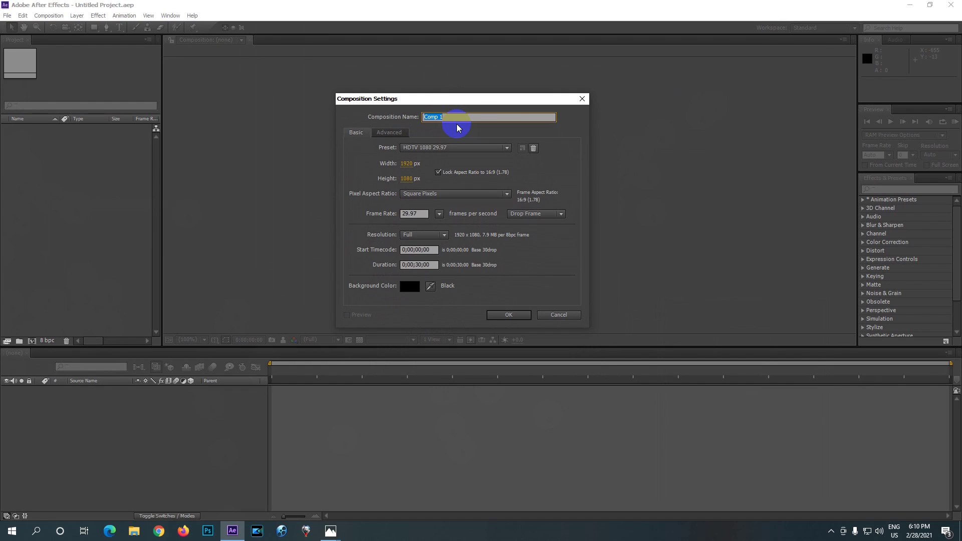
pyautogui.write('H')
pyautogui.write('I')
pyautogui.write('aKyaw')
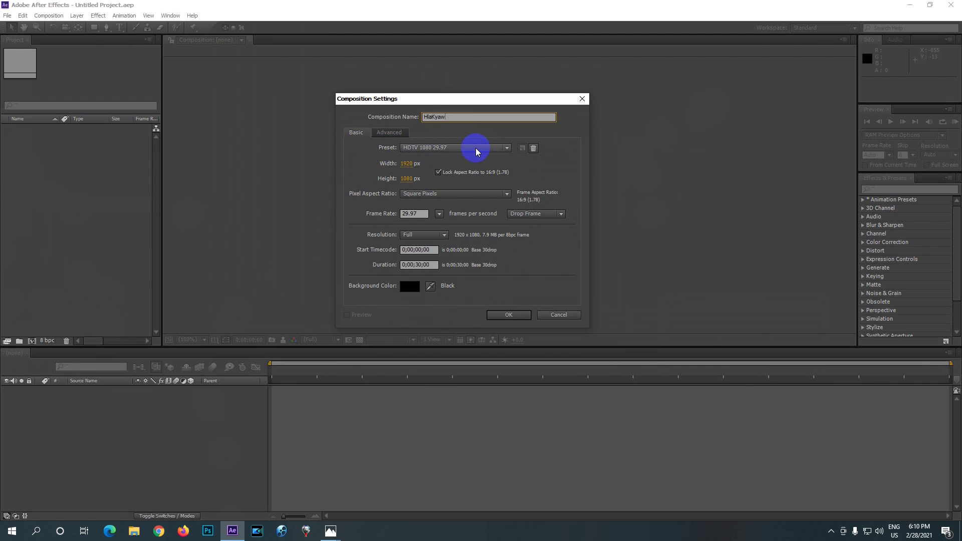
pyautogui.click(507, 148)
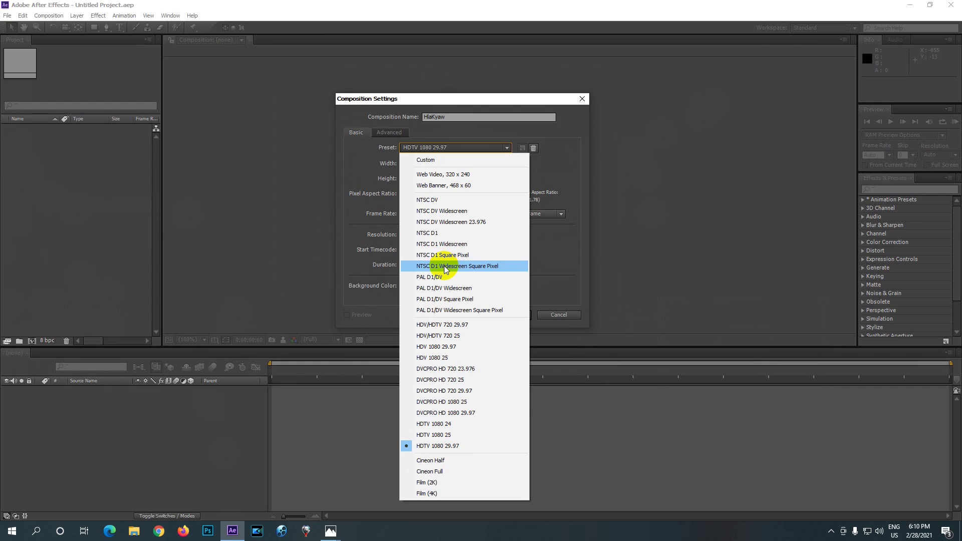
# Step: Keep the HDTV 1080 29.97 preset and leave Lock Aspect Ratio turned off
pyautogui.click(456, 450)
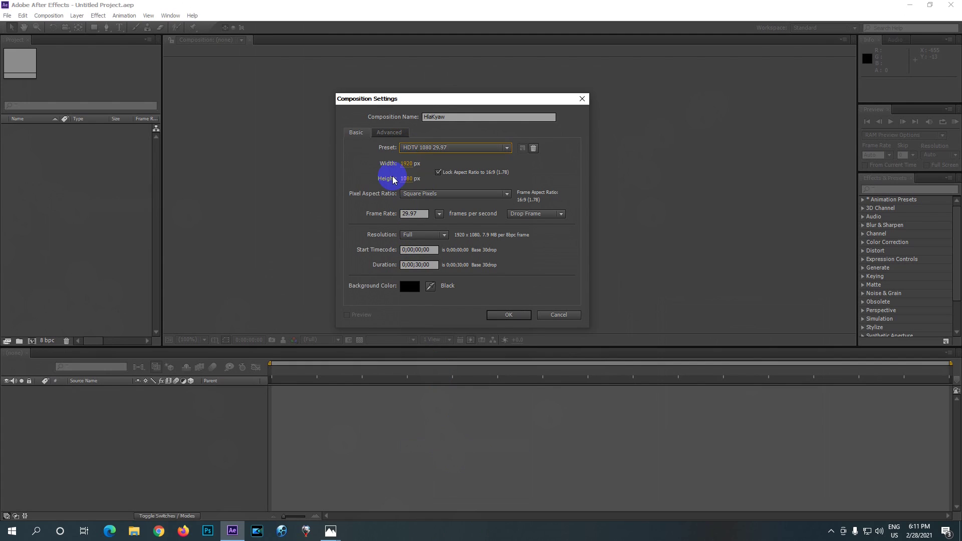
pyautogui.click(439, 173)
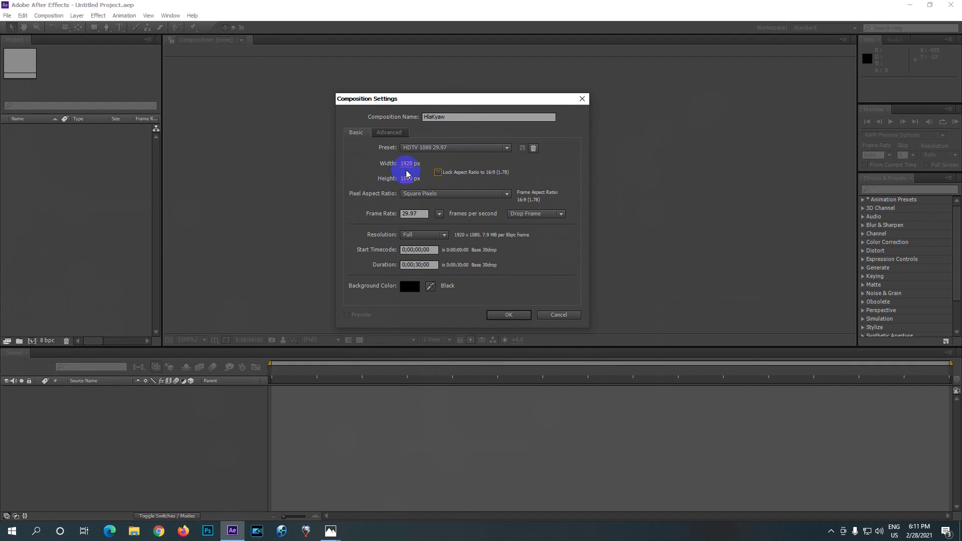
pyautogui.click(438, 173)
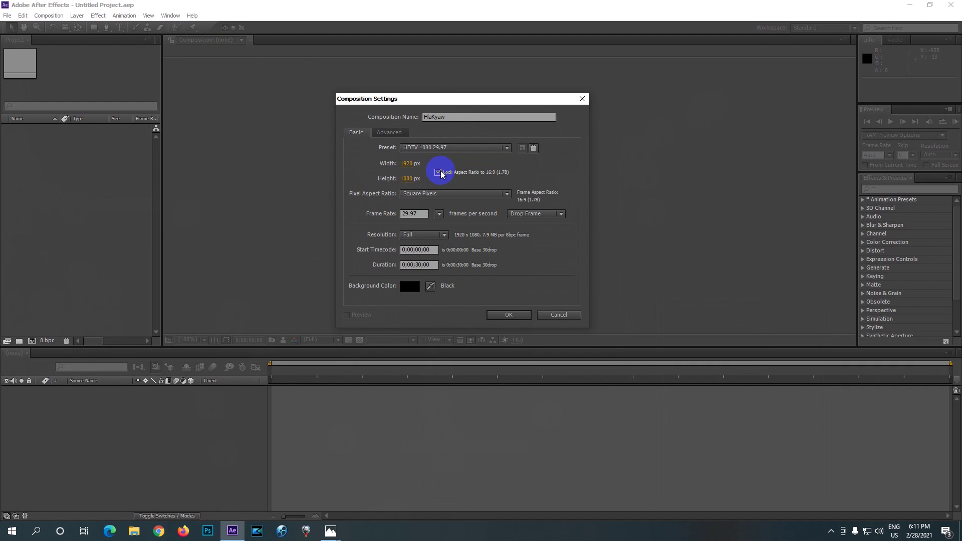
pyautogui.click(439, 173)
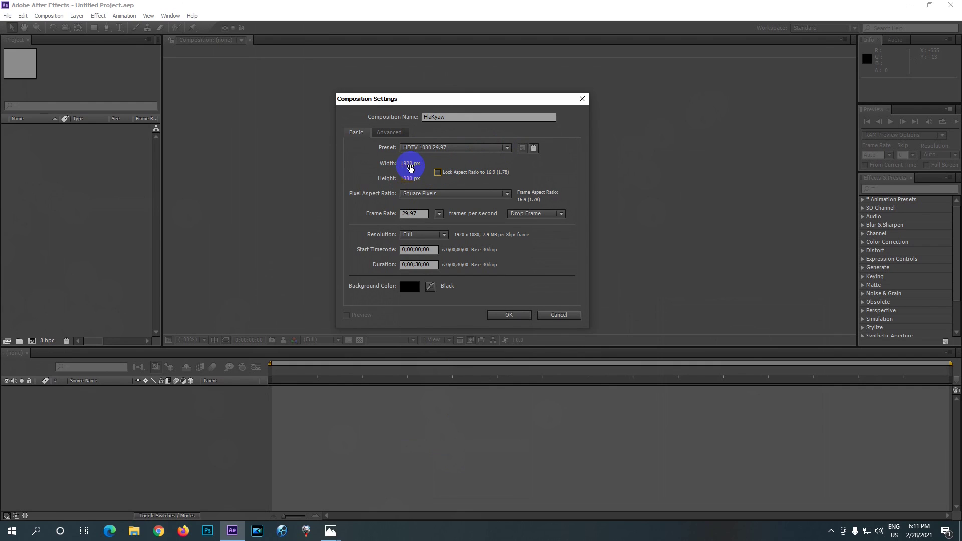
pyautogui.click(439, 173)
pyautogui.click(439, 173)
# Step: Set a custom 1000 × 700 frame size and lock its 10:7 aspect ratio
pyautogui.click(406, 164)
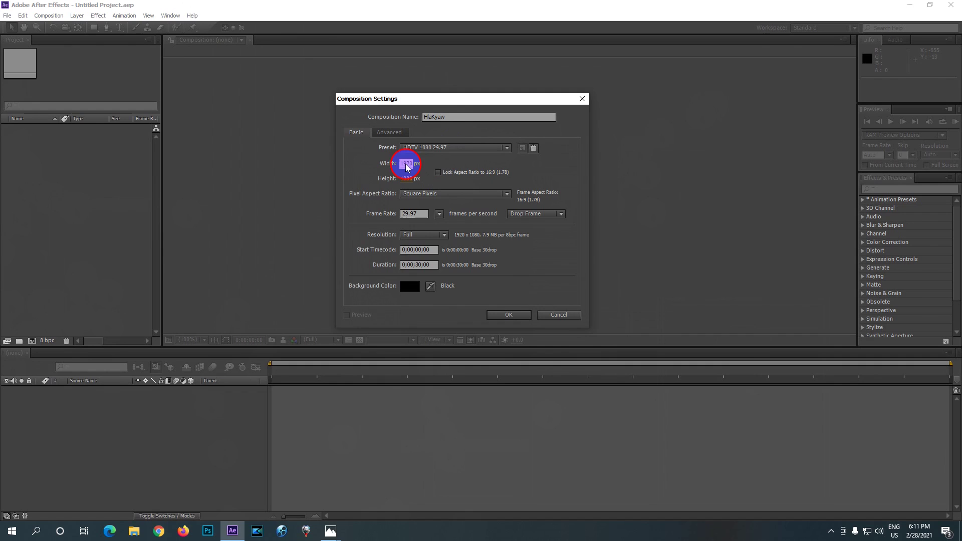
pyautogui.click(438, 173)
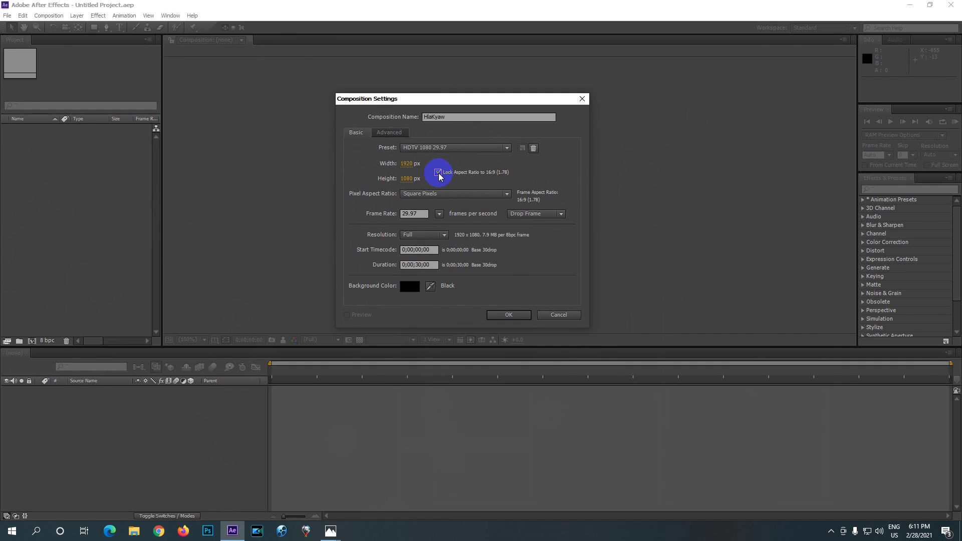
pyautogui.click(405, 164)
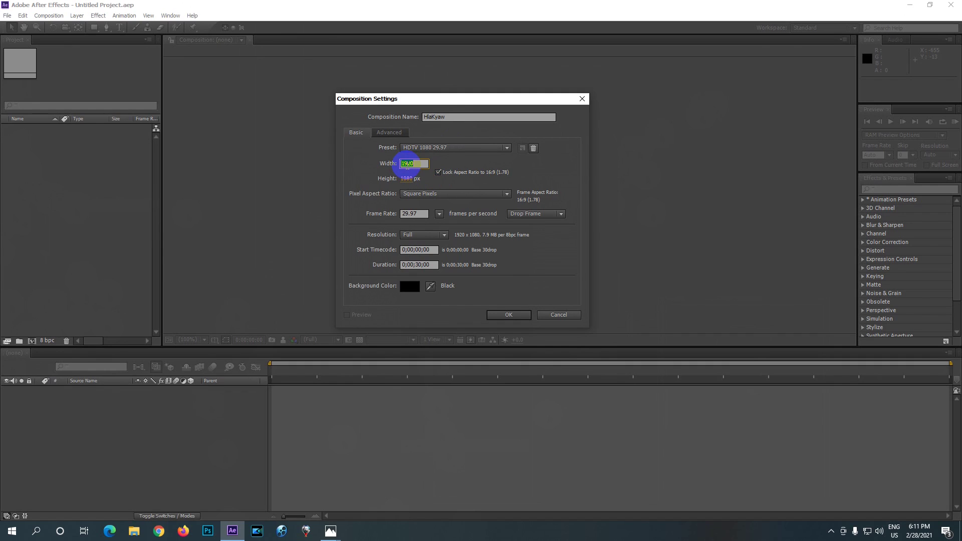
pyautogui.click(439, 172)
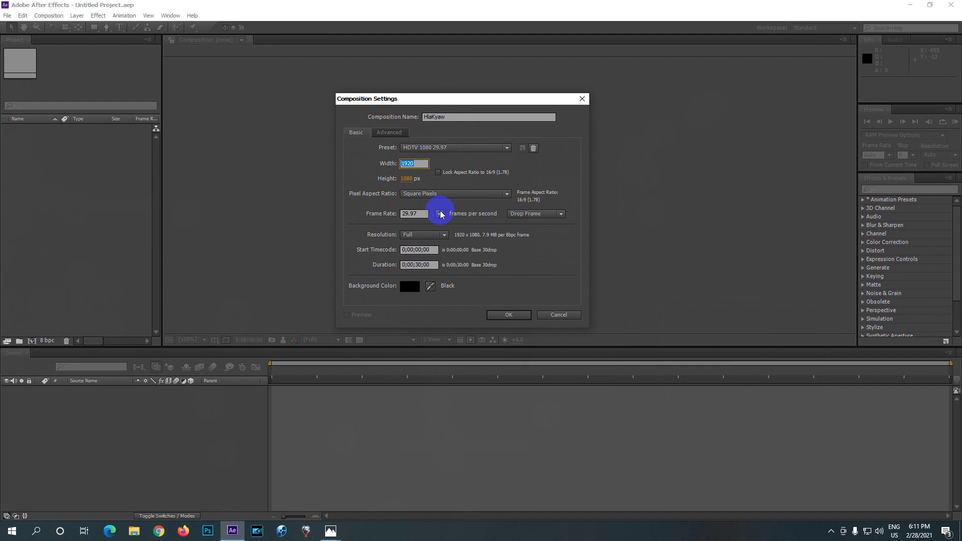
pyautogui.write('1')
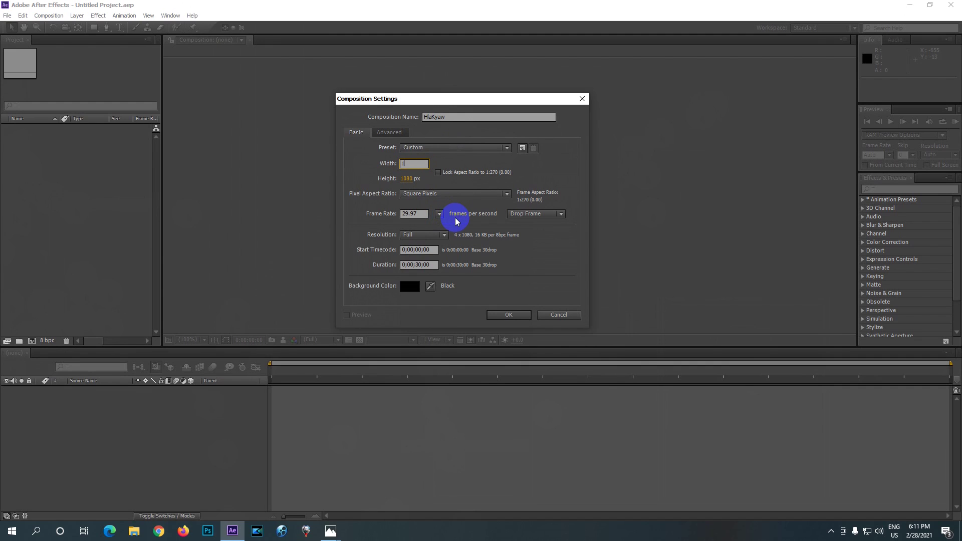
pyautogui.write('000')
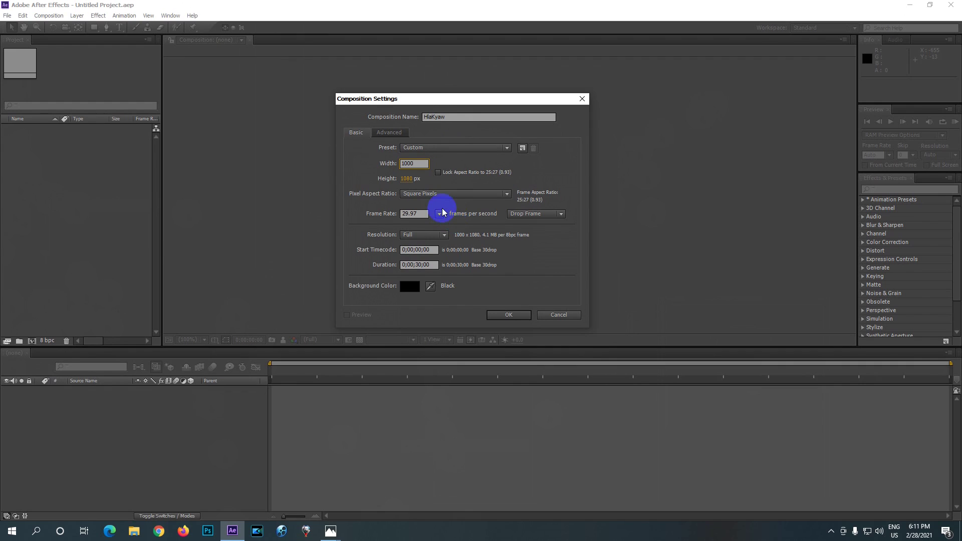
pyautogui.click(407, 179)
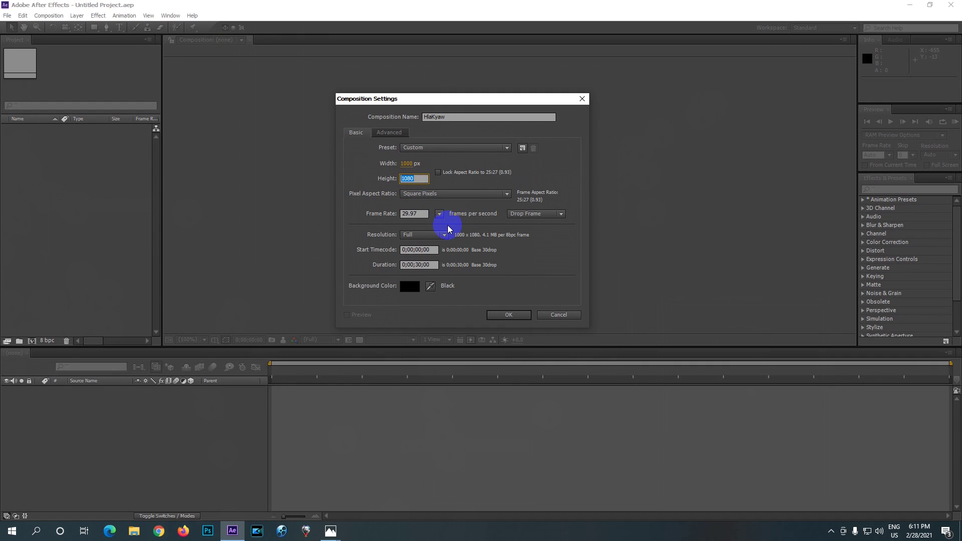
pyautogui.write('700')
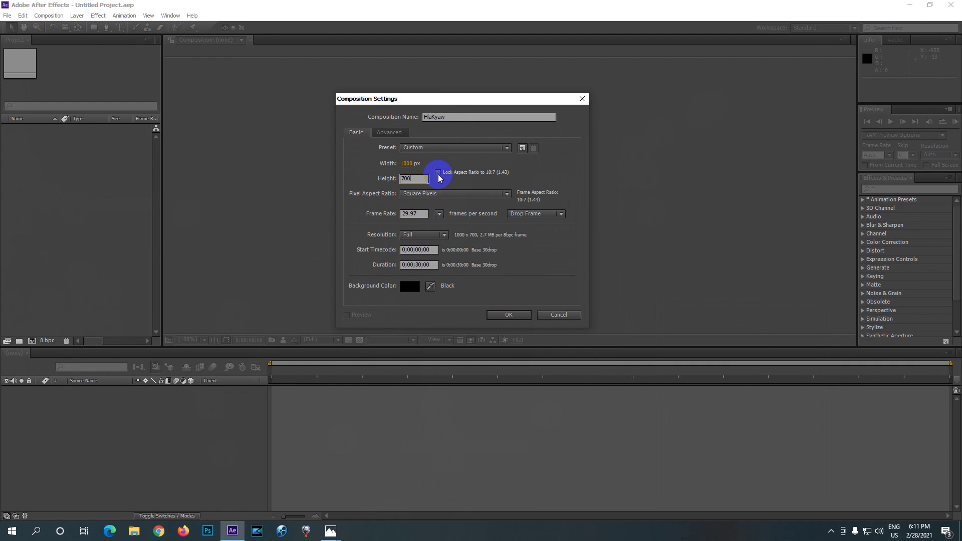
pyautogui.click(439, 173)
# Step: Restore the HDTV 1080 29.97 preset with the aspect ratio locked to 16:9
pyautogui.click(507, 149)
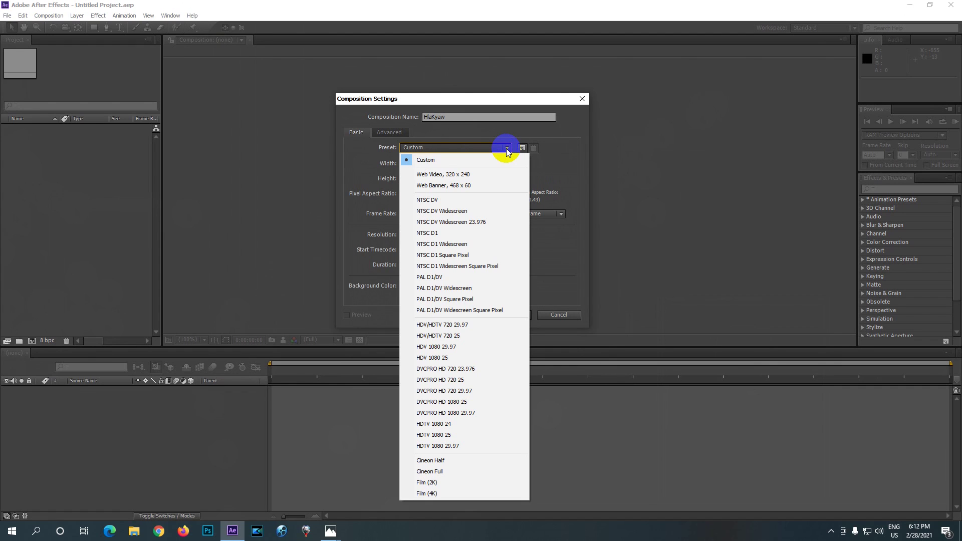
pyautogui.click(453, 446)
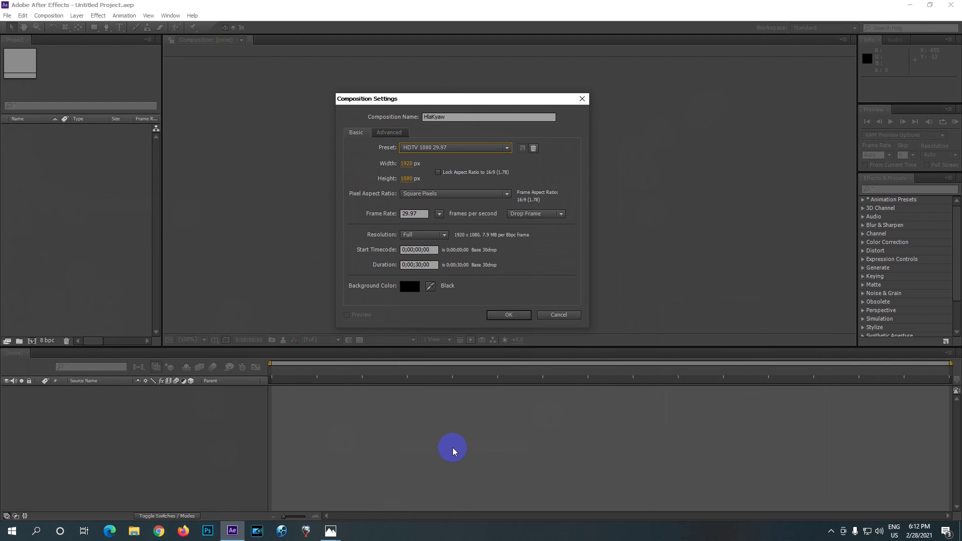
pyautogui.click(438, 172)
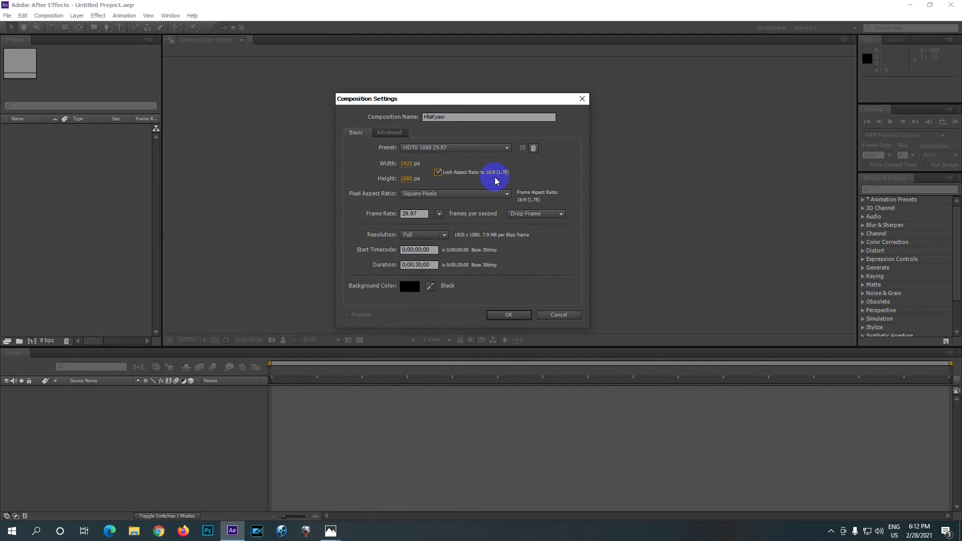
pyautogui.click(418, 214)
pyautogui.click(437, 235)
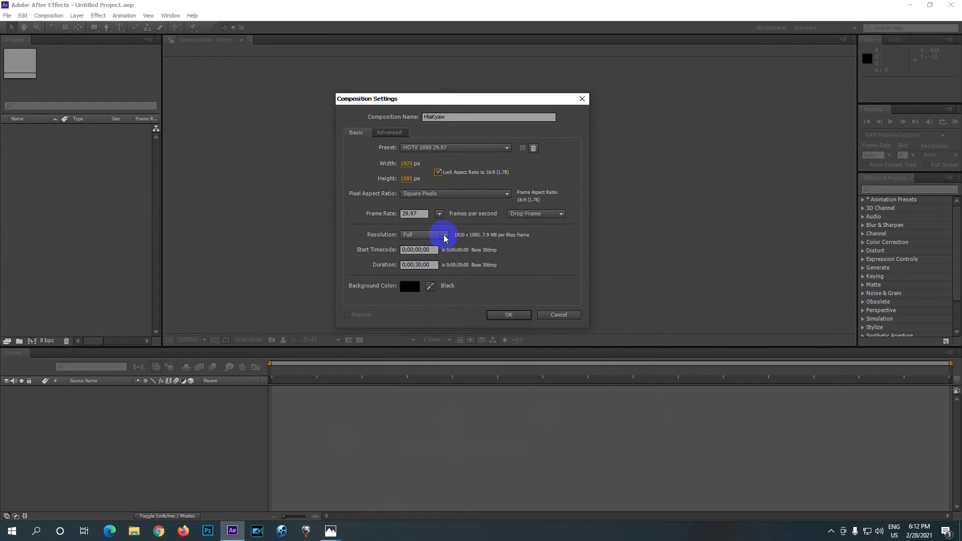
pyautogui.click(444, 236)
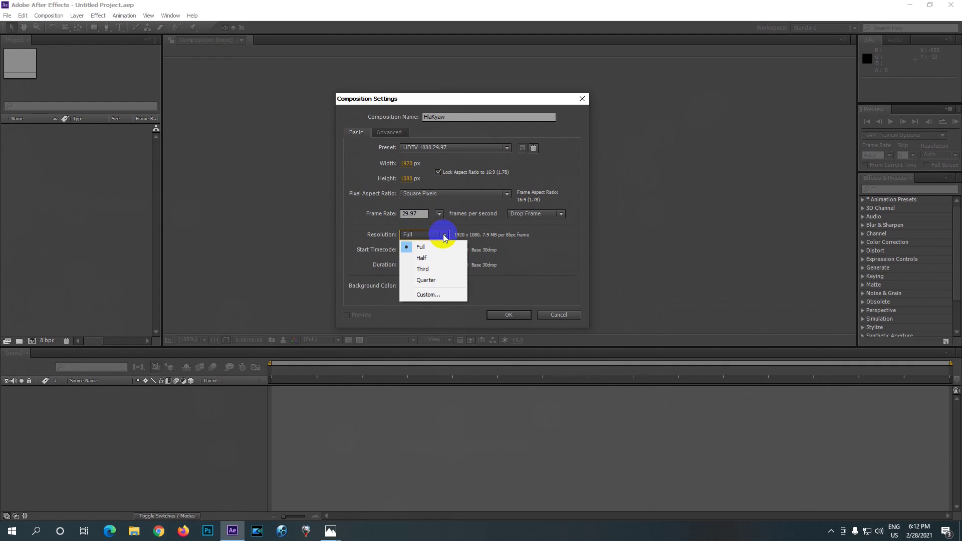
pyautogui.click(422, 270)
pyautogui.click(444, 236)
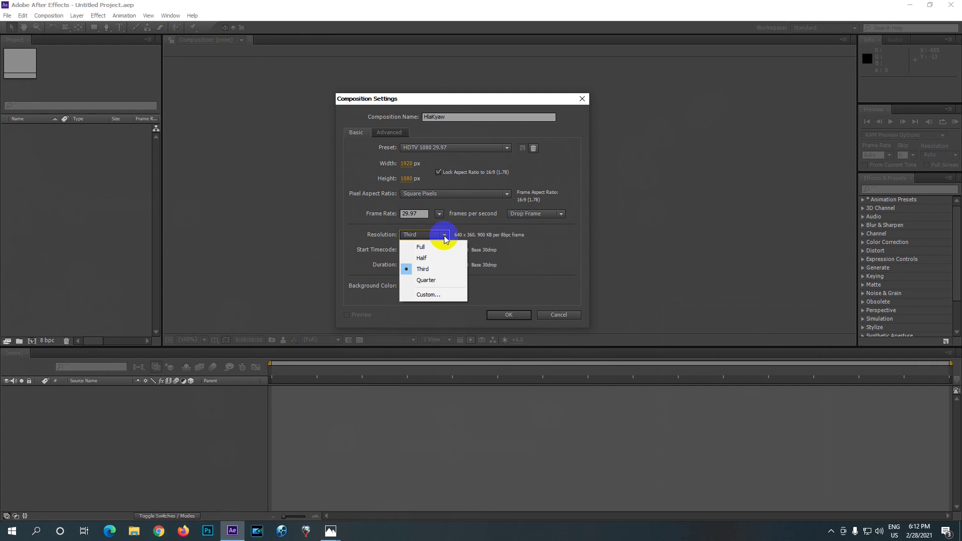
pyautogui.click(431, 281)
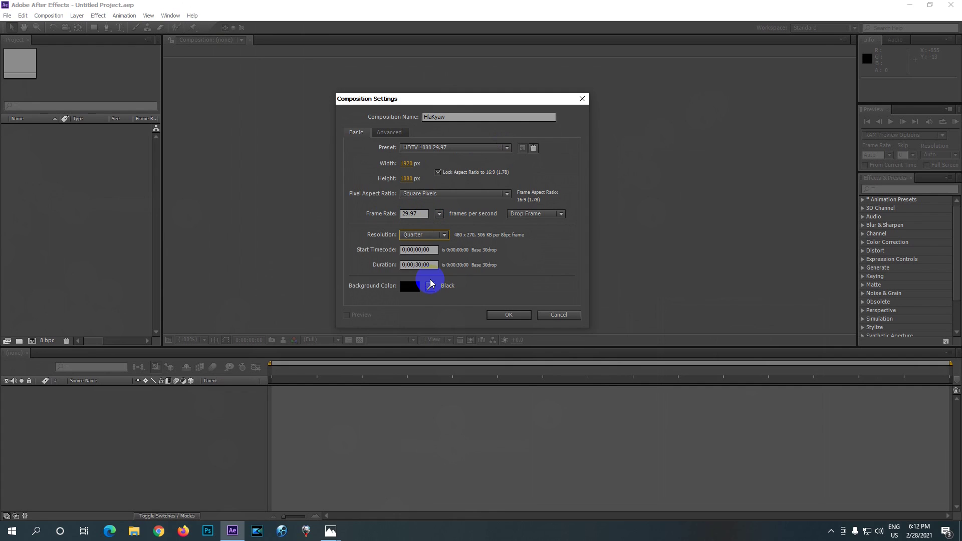
pyautogui.click(444, 236)
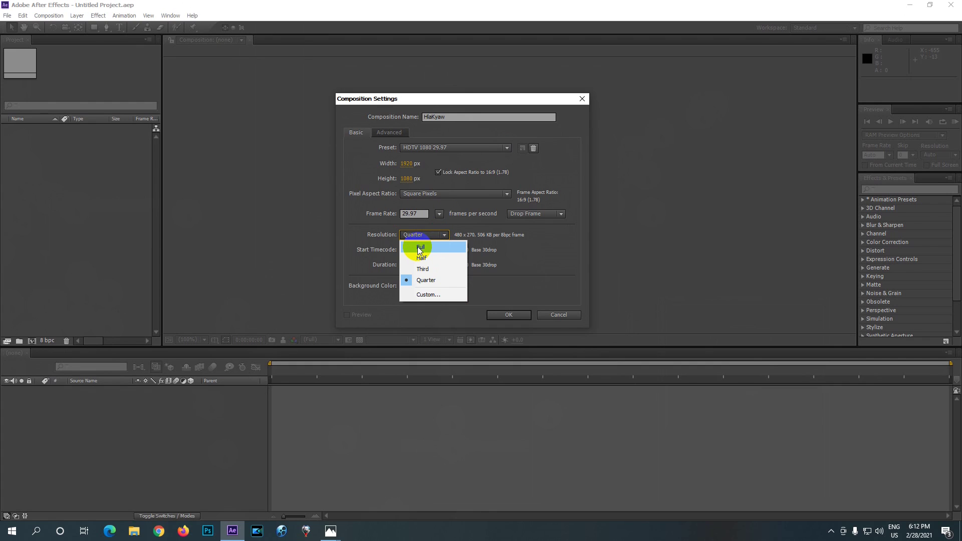
pyautogui.click(420, 248)
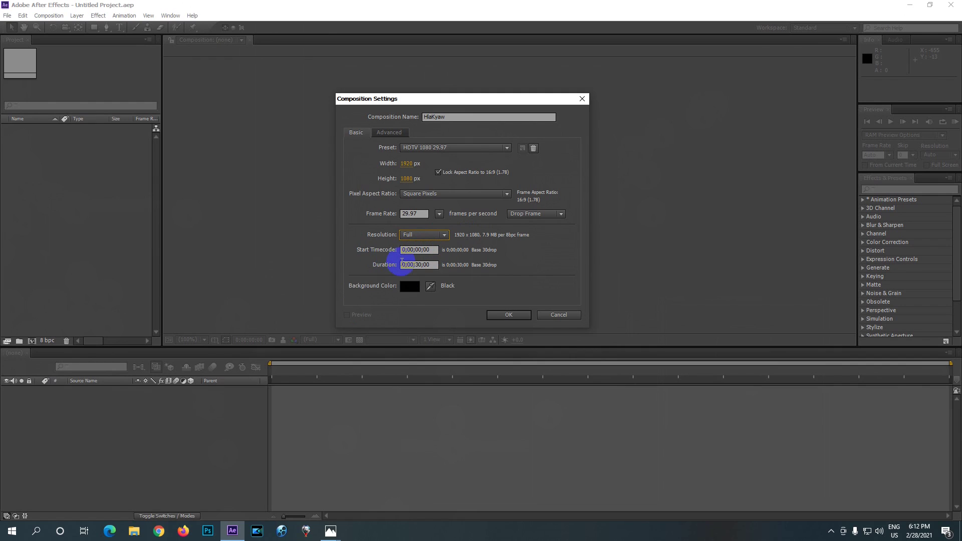
pyautogui.doubleClick(426, 265)
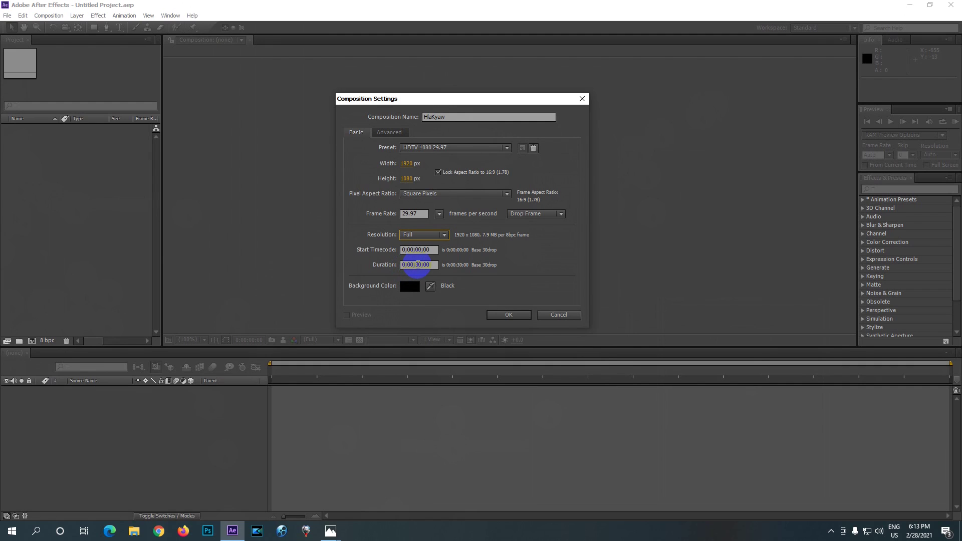
pyautogui.click(332, 530)
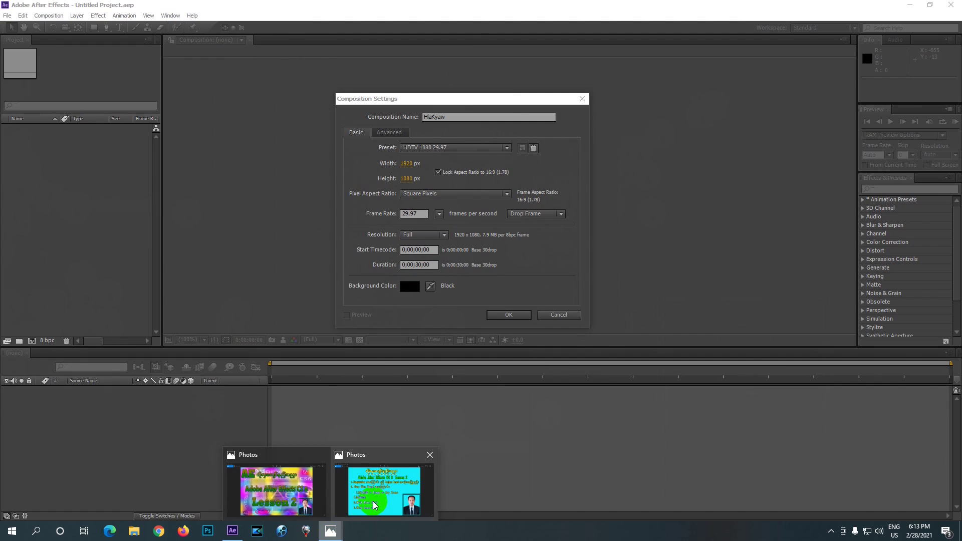
pyautogui.click(374, 504)
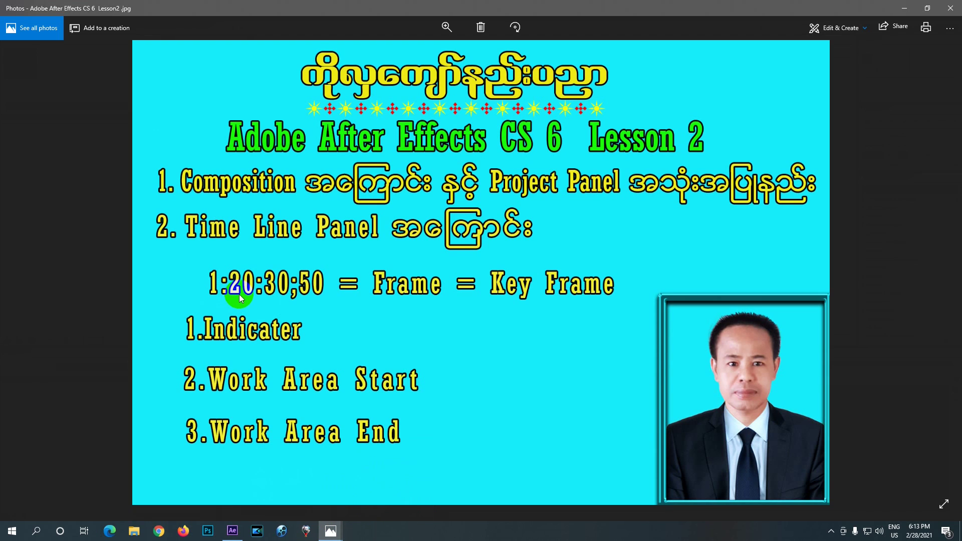
pyautogui.moveTo(228, 293); pyautogui.dragTo(233, 539)
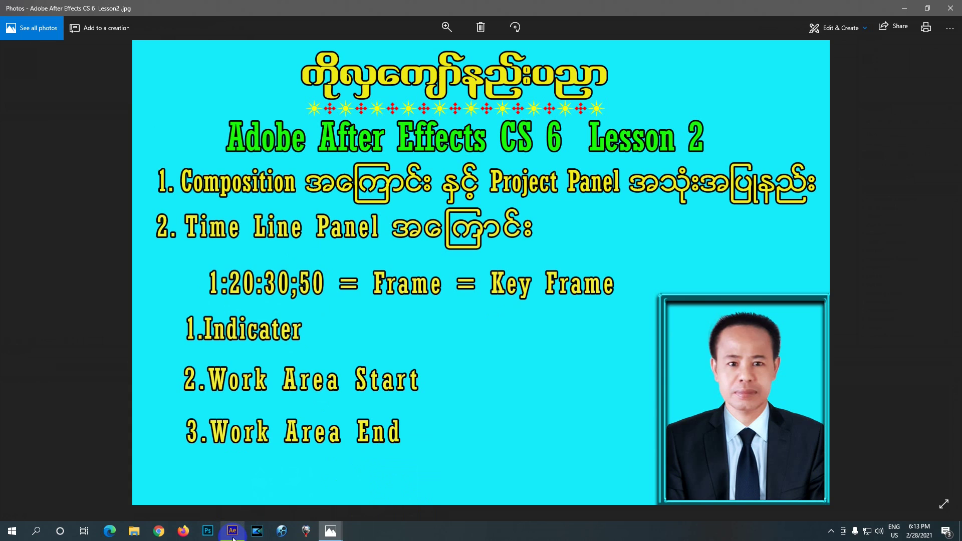
pyautogui.click(233, 535)
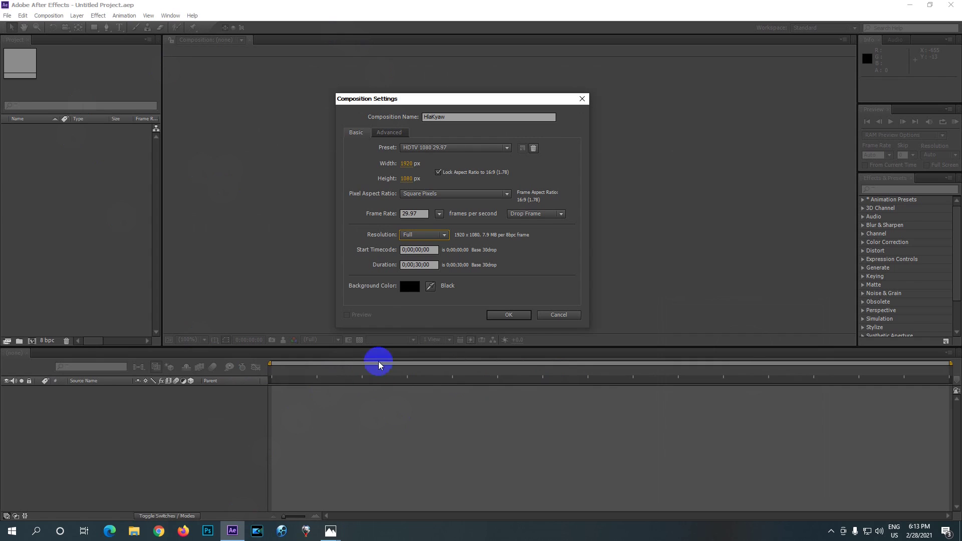
# Step: Change the composition Duration from 30 seconds to 0;00;15;30
pyautogui.click(422, 267)
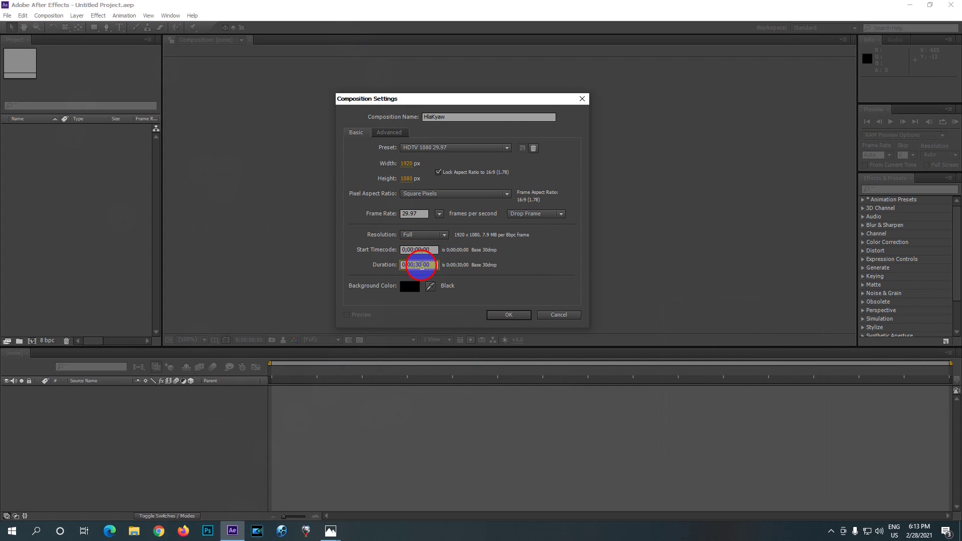
pyautogui.doubleClick(415, 267)
pyautogui.doubleClick(418, 268)
pyautogui.write('15')
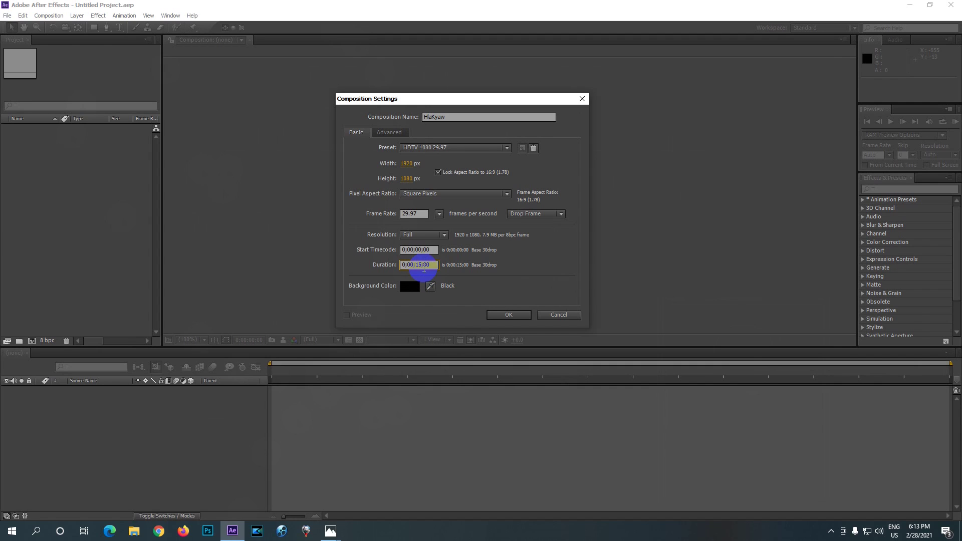
pyautogui.click(428, 266)
pyautogui.write('5')
pyautogui.write('30')
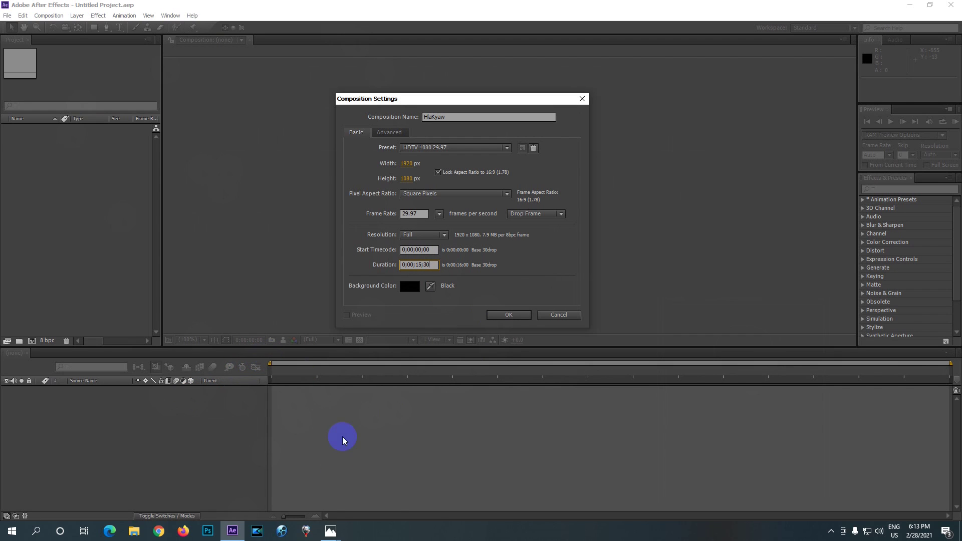
# Step: Show the Lesson2.jpg slide listing Indicater, Work Area Start and Work Area End
pyautogui.moveTo(330, 527)
pyautogui.click(362, 500)
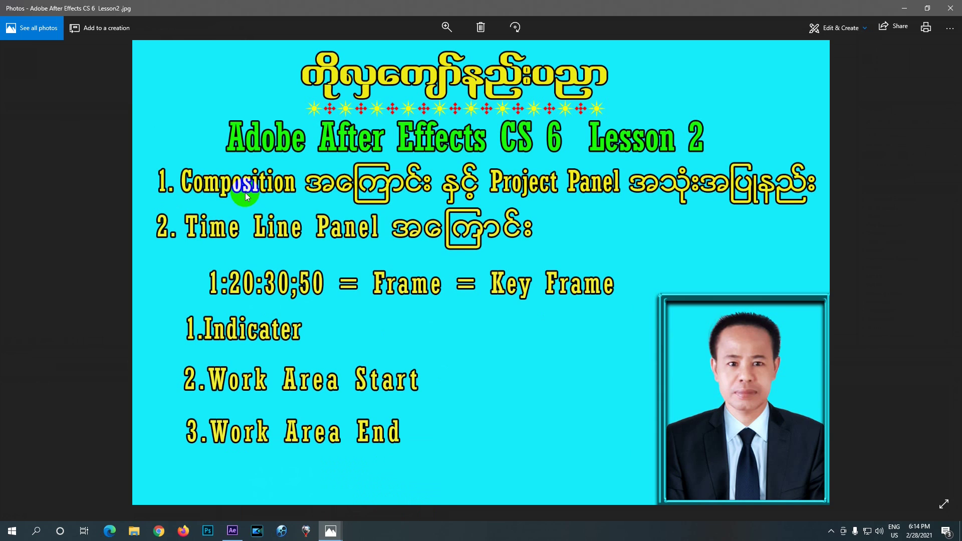
# Step: Back in After Effects, set the composition duration to 10 seconds
pyautogui.click(231, 533)
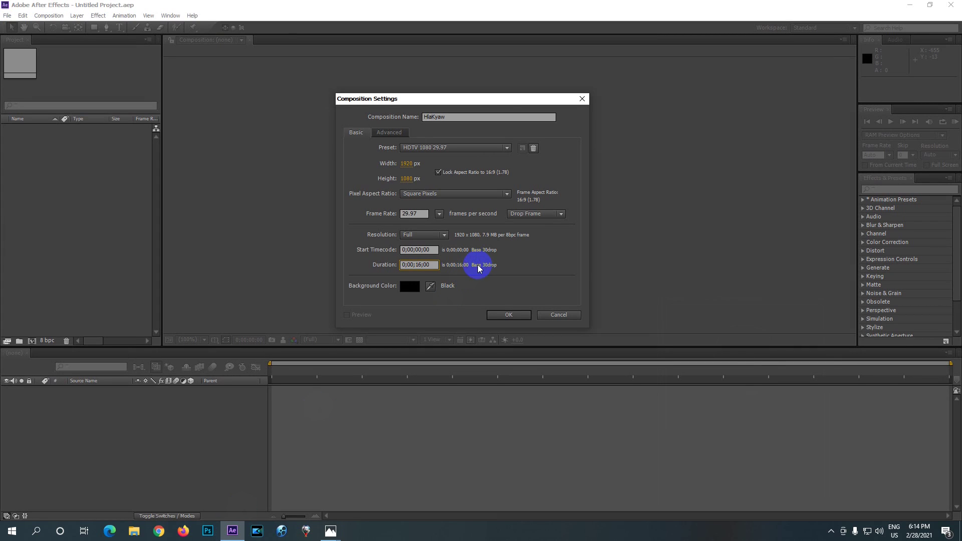
pyautogui.click(425, 266)
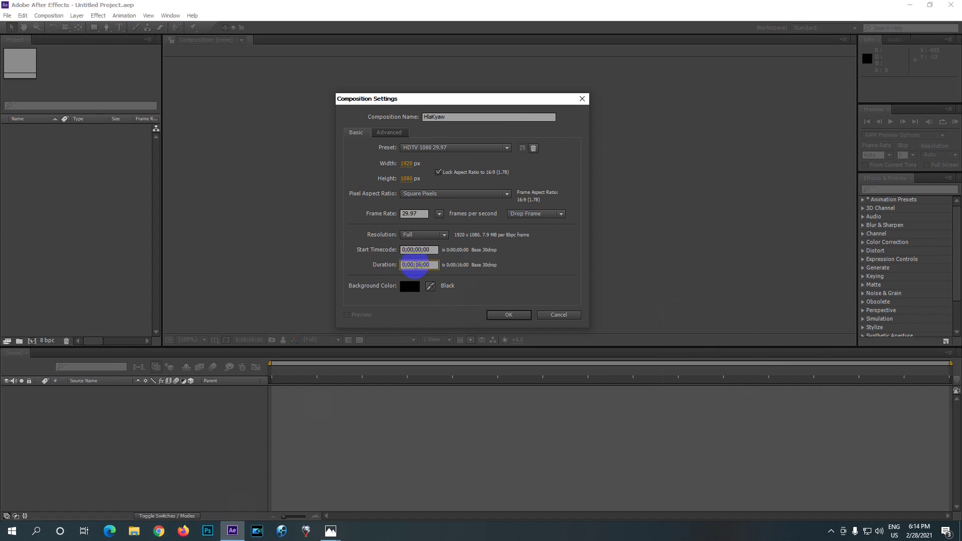
pyautogui.moveTo(421, 268)
pyautogui.mouseDown()
pyautogui.moveTo(413, 269)
pyautogui.moveTo(423, 269)
pyautogui.mouseUp()
pyautogui.click(413, 269)
pyautogui.write('10')
# Step: Set the background colour to black (000000) and create the HlaKyaw composition
pyautogui.click(408, 287)
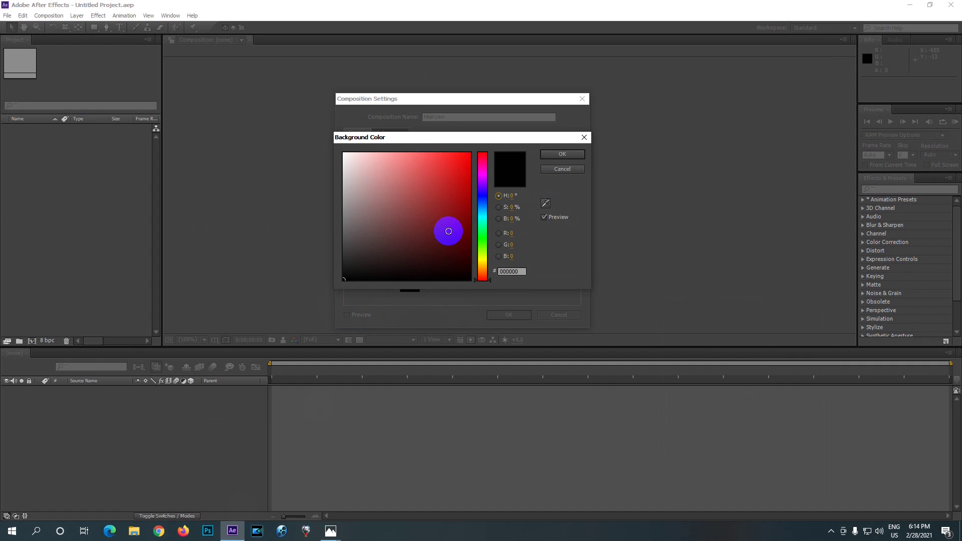
pyautogui.click(479, 252)
pyautogui.moveTo(453, 160)
pyautogui.mouseDown()
pyautogui.moveTo(441, 217)
pyautogui.moveTo(379, 256)
pyautogui.mouseUp()
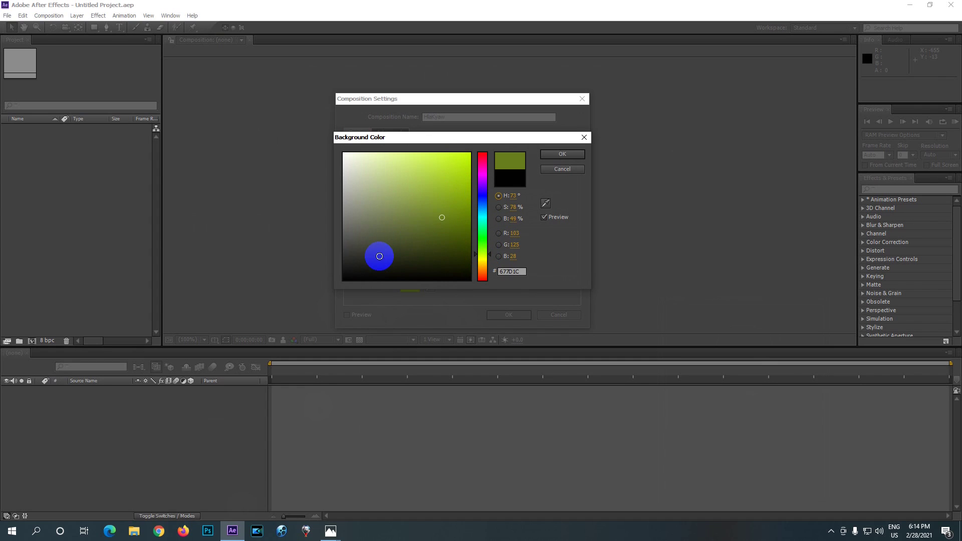
pyautogui.click(448, 164)
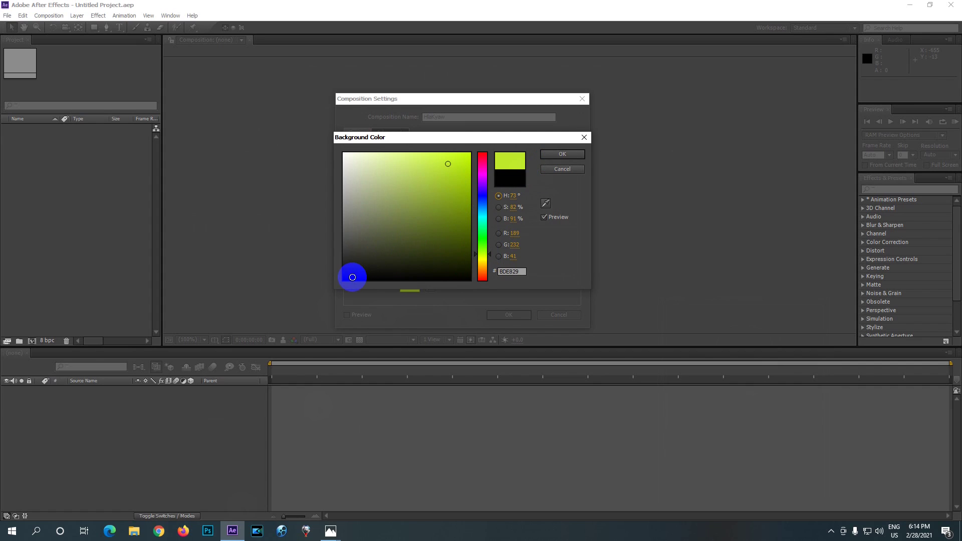
pyautogui.click(343, 282)
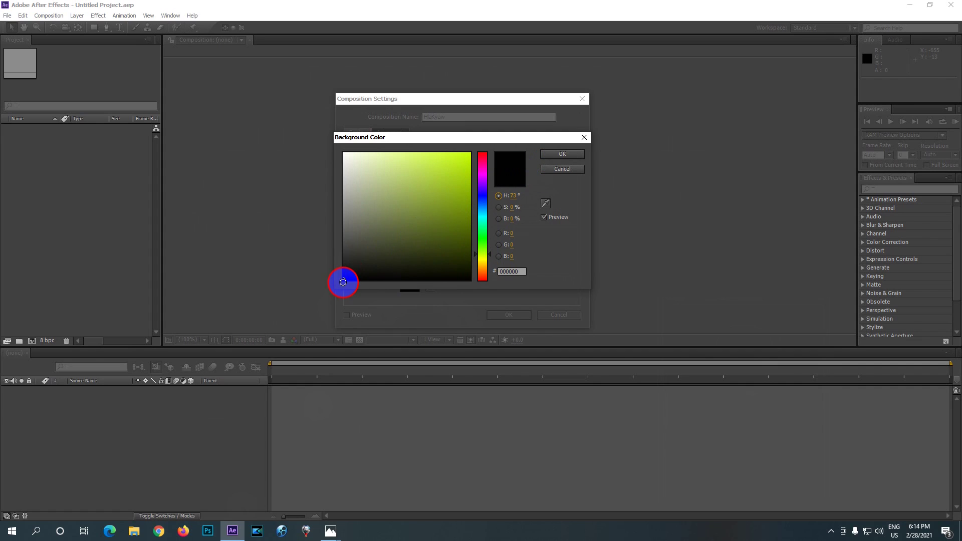
pyautogui.click(555, 155)
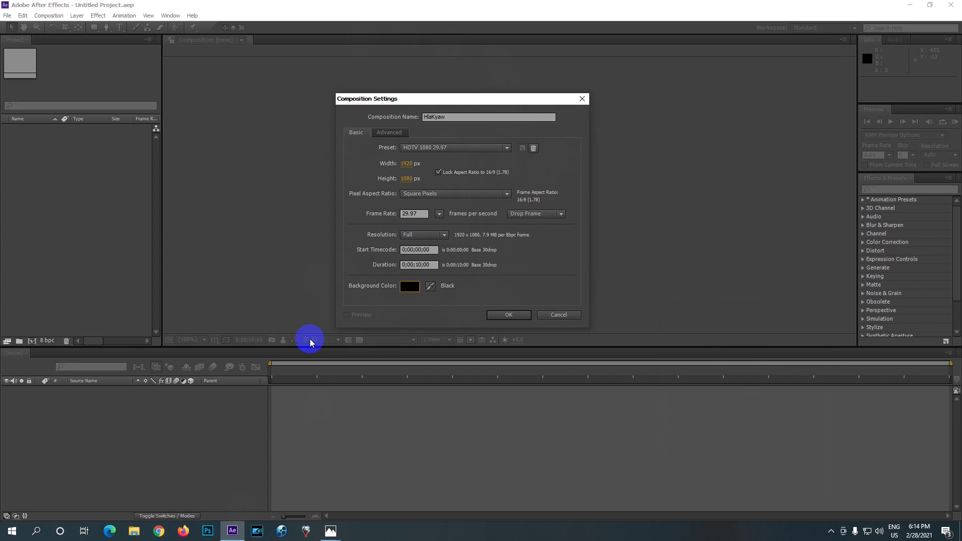
pyautogui.click(505, 315)
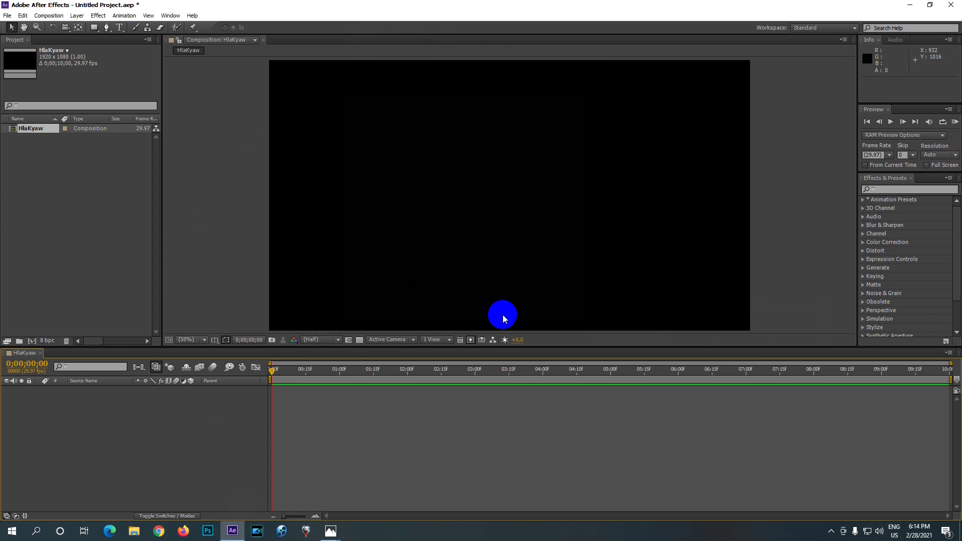
pyautogui.click(18, 133)
# Step: Import 2.jpg from Desktop > New folder as the [1-35].jpg JPEG sequence
pyautogui.doubleClick(59, 200)
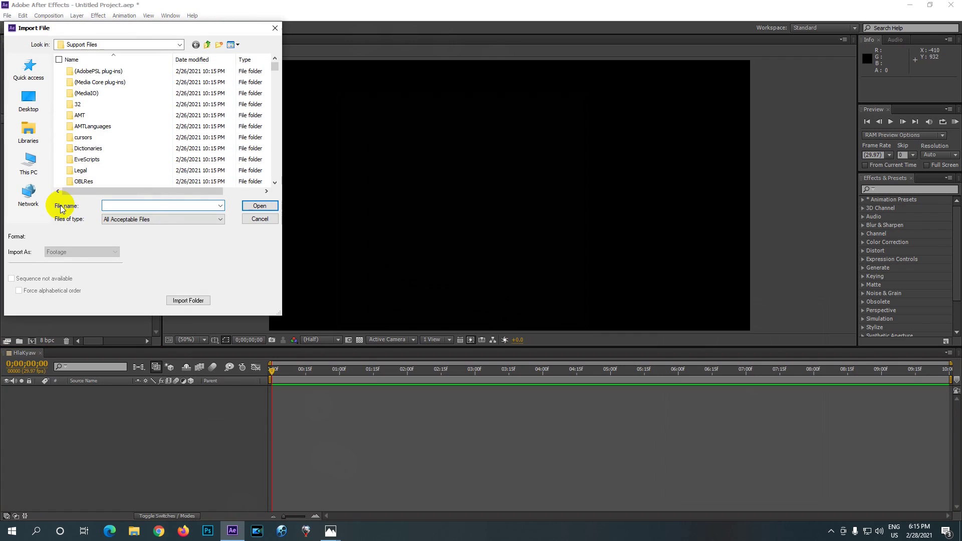
pyautogui.scroll(-10, 111, 128)
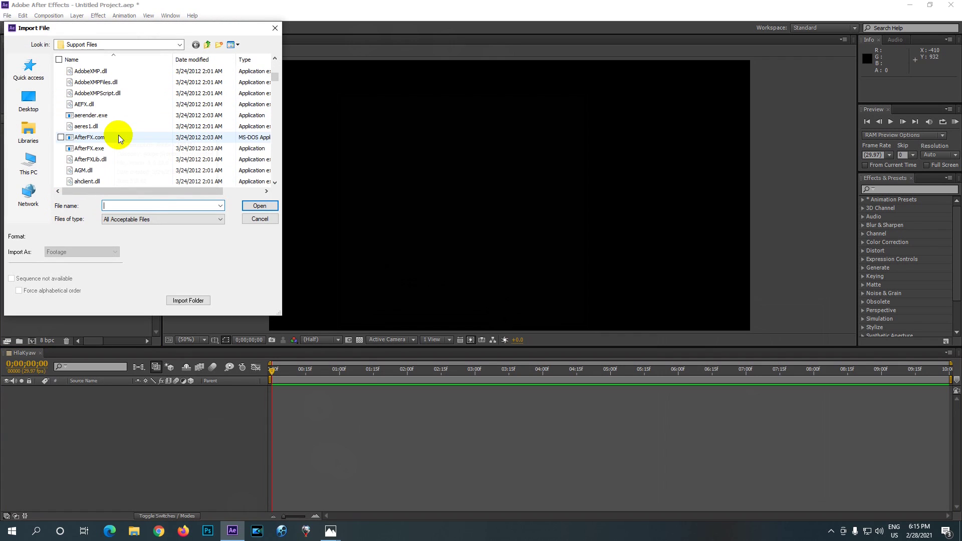
pyautogui.scroll(-3, 118, 134)
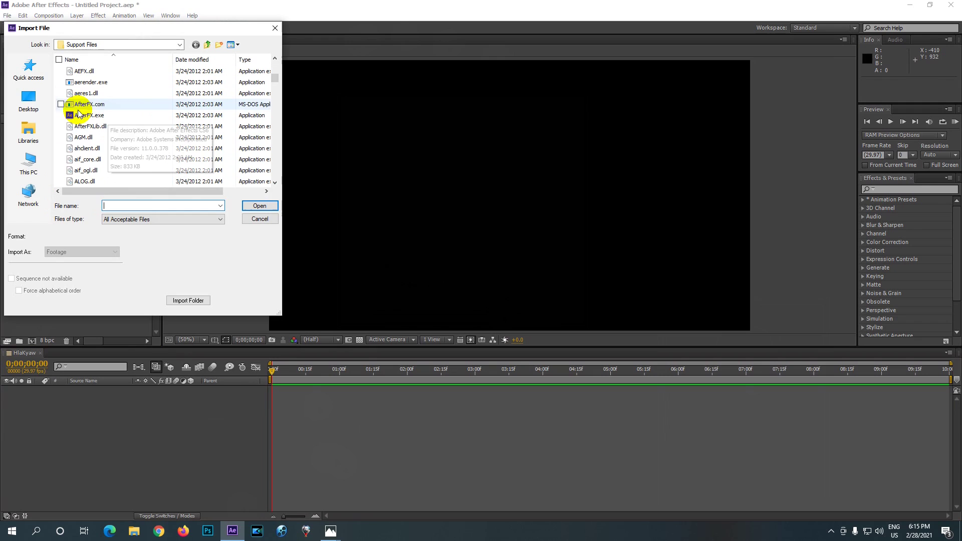
pyautogui.click(28, 163)
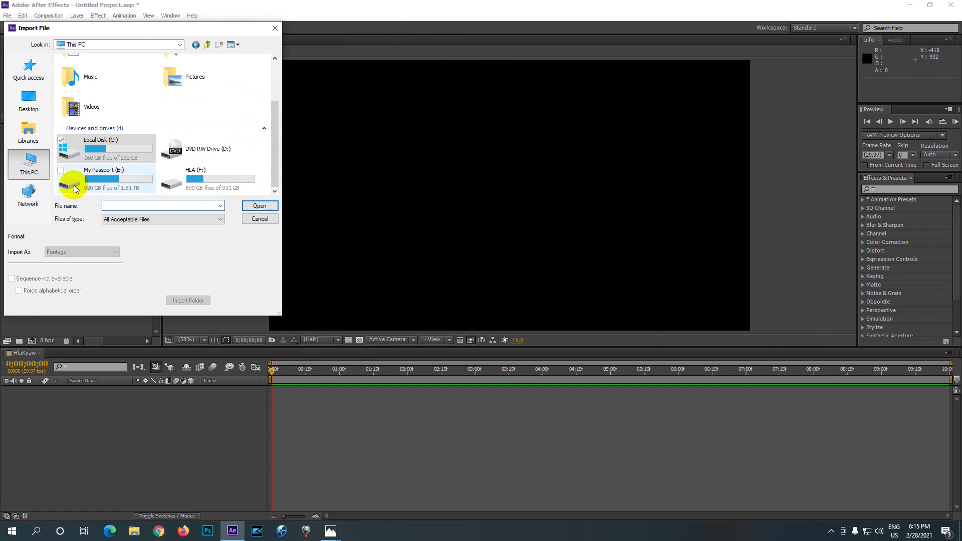
pyautogui.click(34, 105)
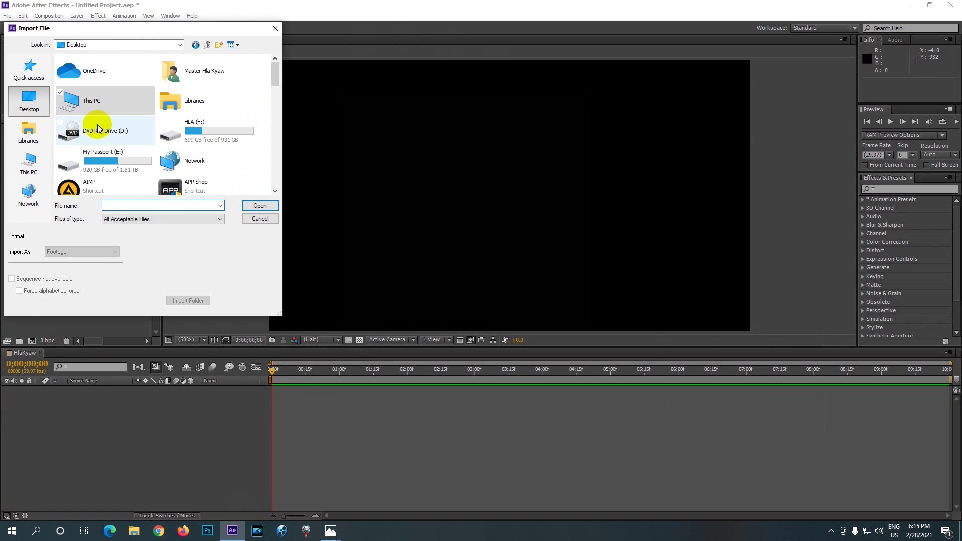
pyautogui.scroll(-5, 181, 130)
pyautogui.scroll(5, 180, 128)
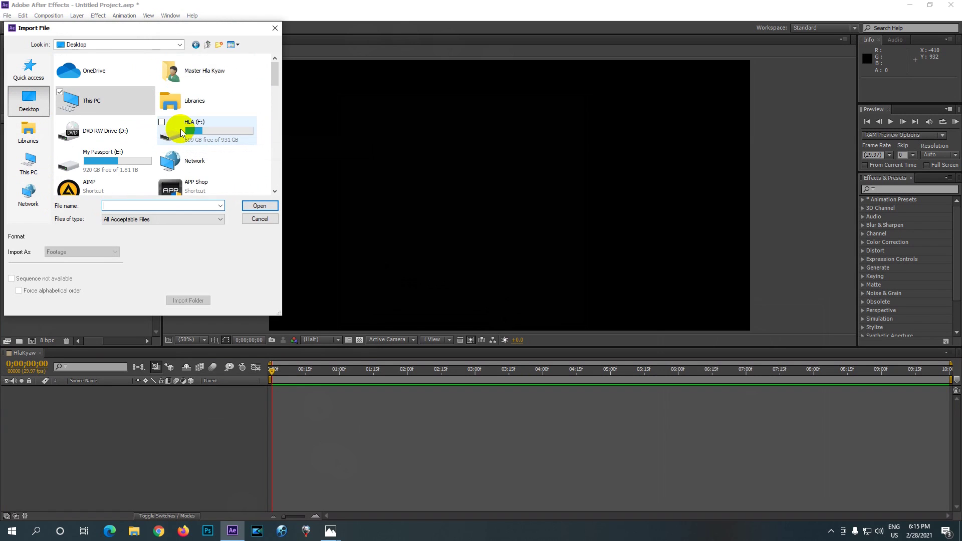
pyautogui.scroll(-2, 198, 102)
pyautogui.scroll(2, 196, 103)
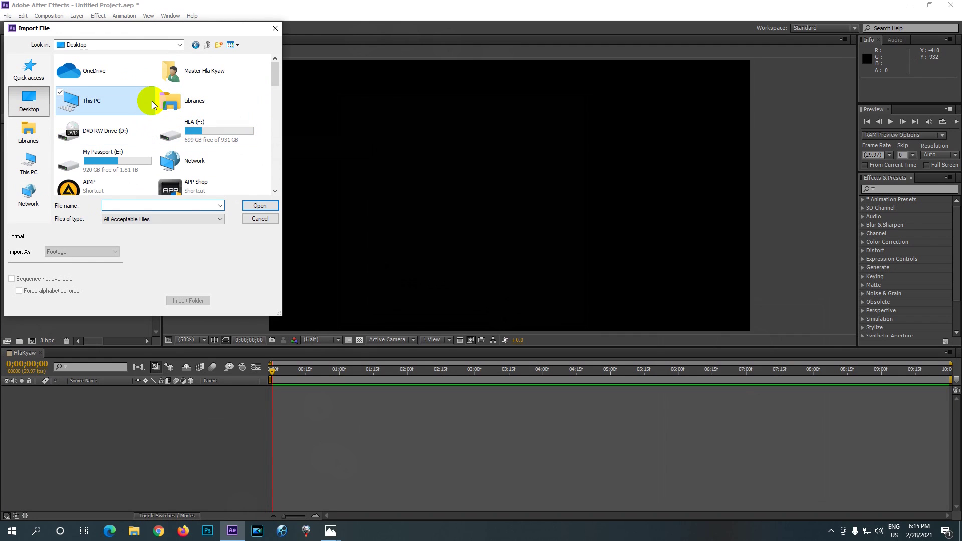
pyautogui.scroll(-10, 132, 143)
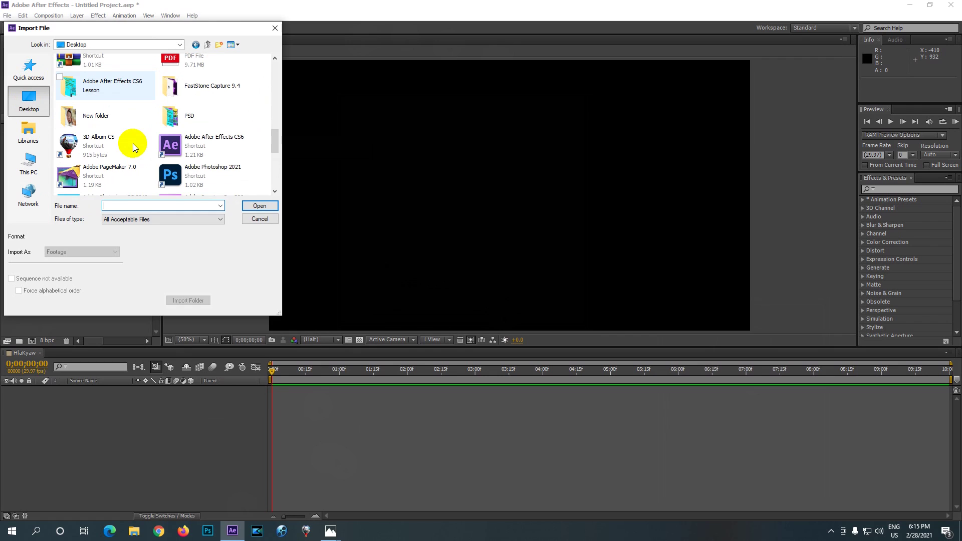
pyautogui.doubleClick(76, 114)
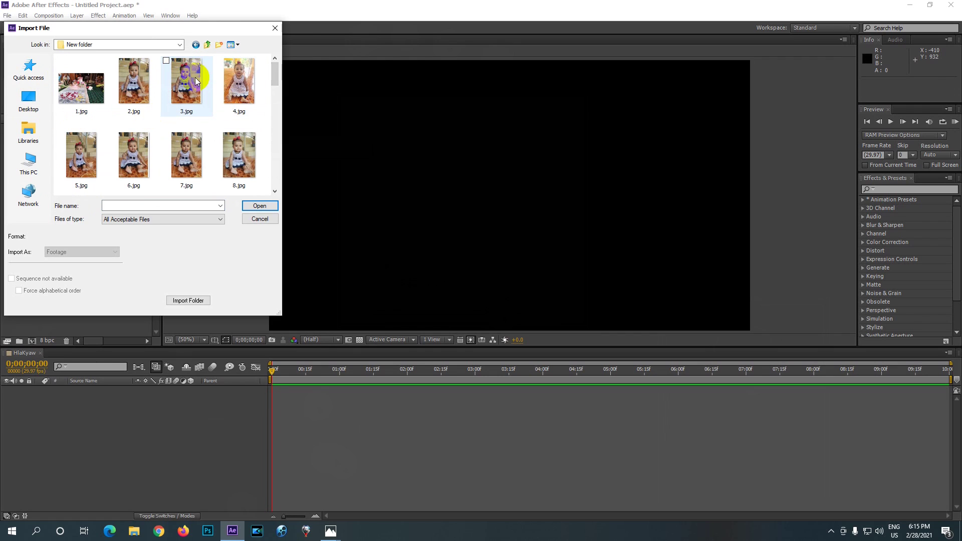
pyautogui.click(139, 79)
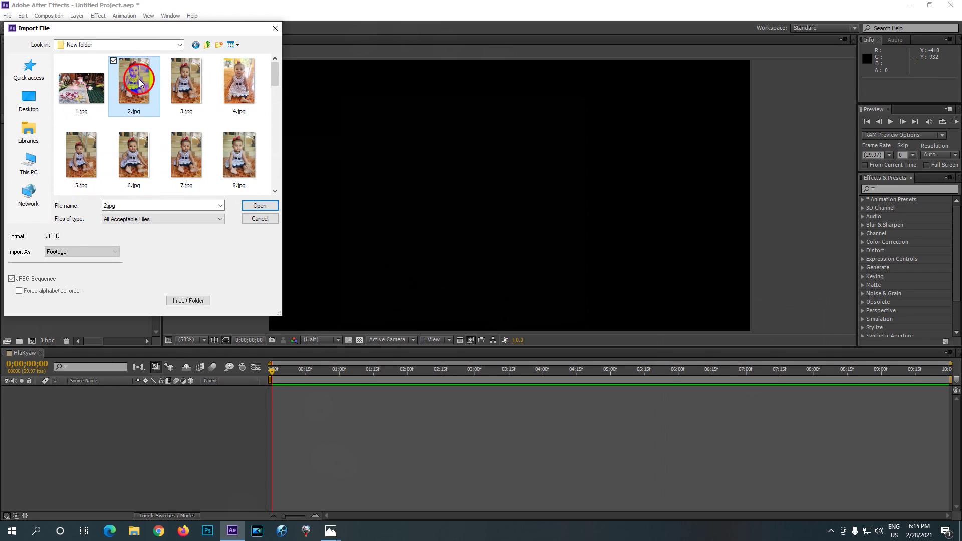
pyautogui.click(254, 206)
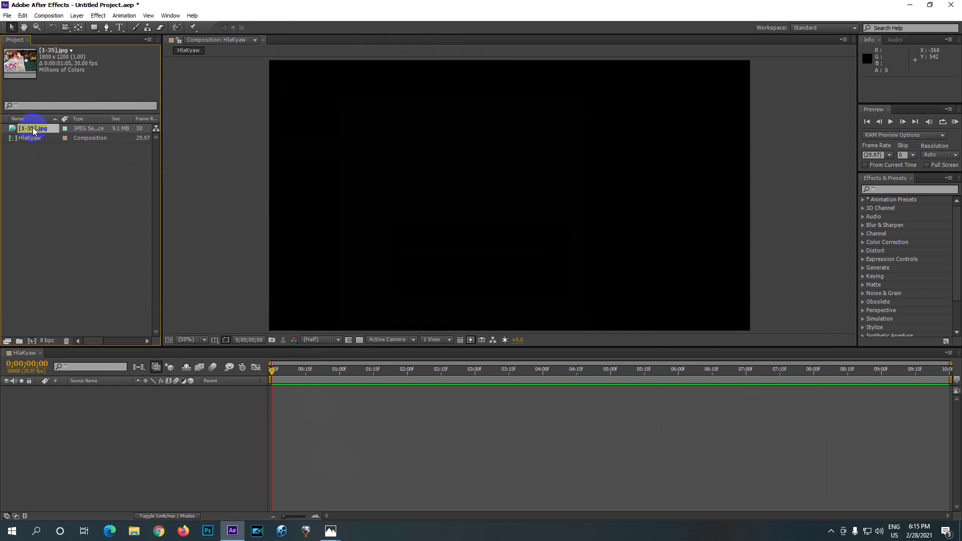
# Step: Add [1-35].jpg as a layer in the HlaKyaw timeline, then show the Lesson 2 slide
pyautogui.moveTo(33, 128); pyautogui.dragTo(83, 402)
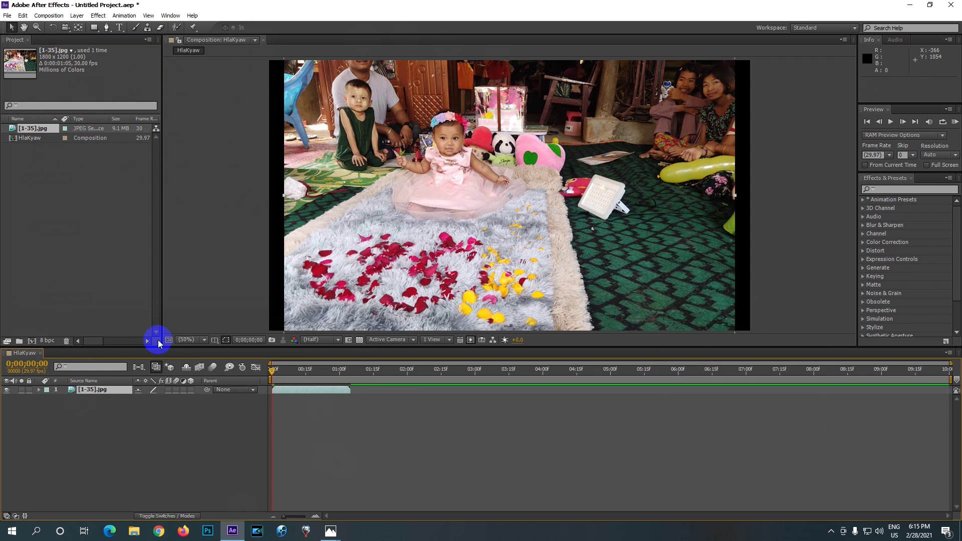
pyautogui.click(330, 533)
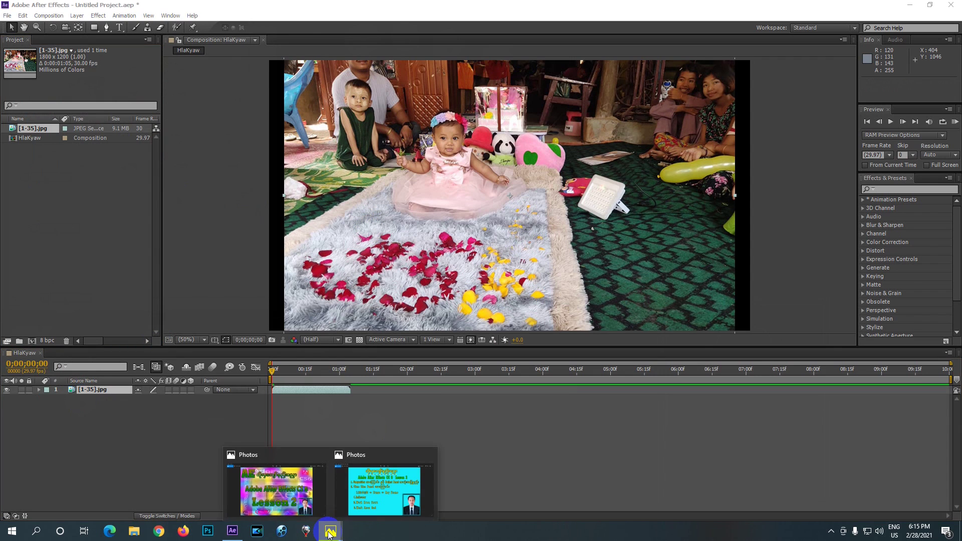
pyautogui.click(368, 488)
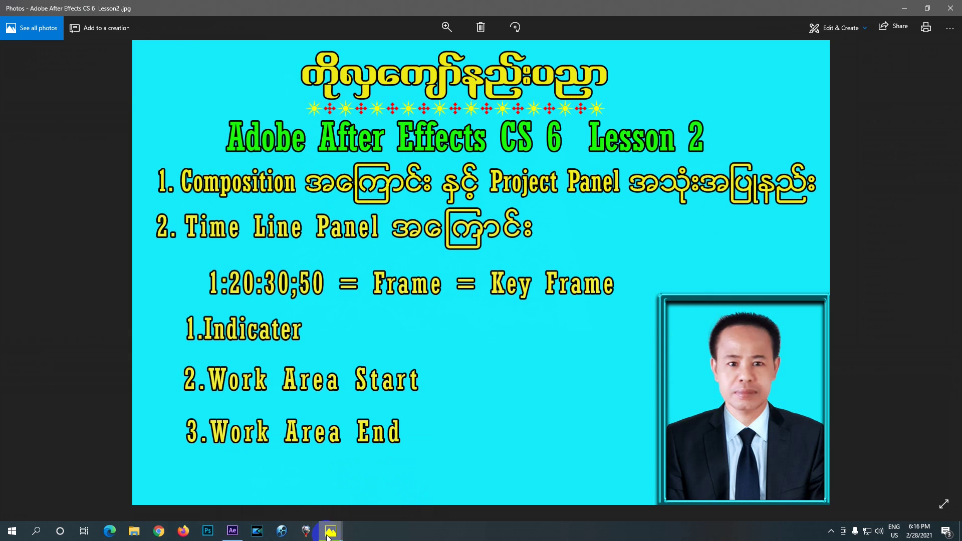
pyautogui.moveTo(331, 535)
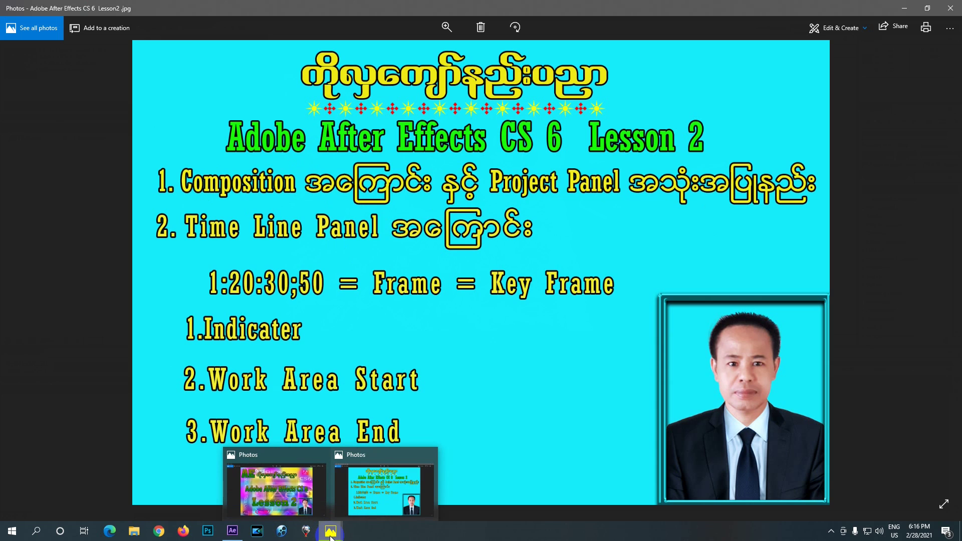
# Step: Switch from Photos back to After Effects and the HlaKyaw composition
pyautogui.click(232, 531)
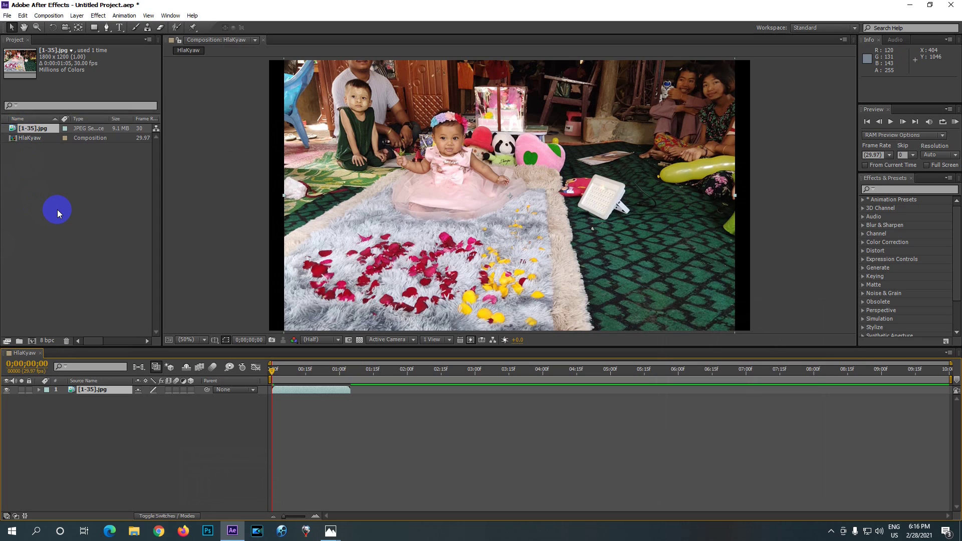
# Step: Import the stills 3.jpg through 15.jpg from New folder as individual project items
pyautogui.click(22, 65)
pyautogui.doubleClick(35, 213)
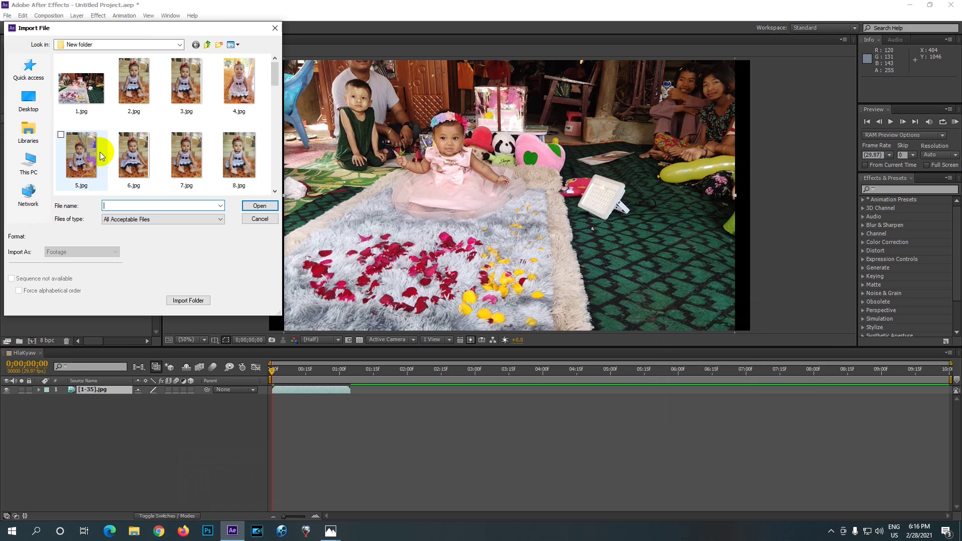
pyautogui.click(272, 33)
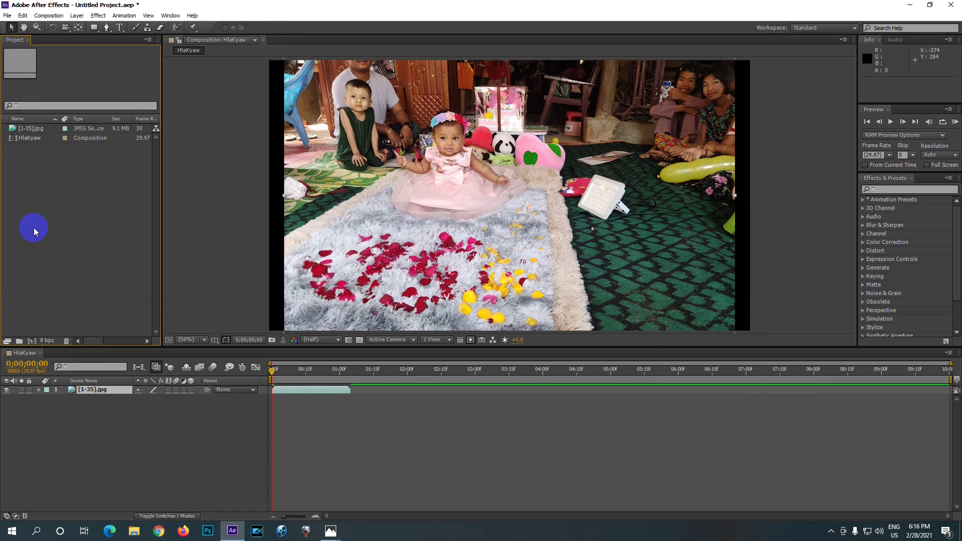
pyautogui.rightClick(51, 189)
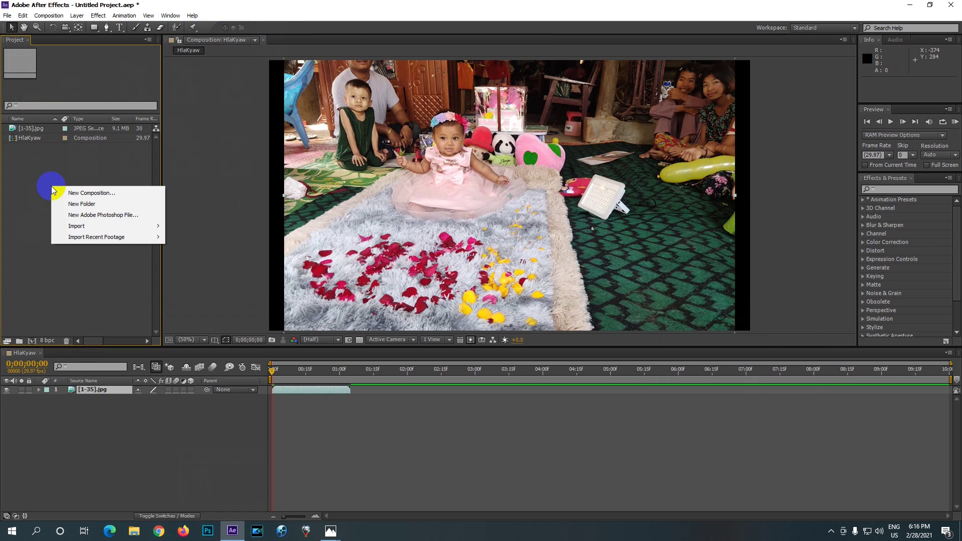
pyautogui.moveTo(159, 230)
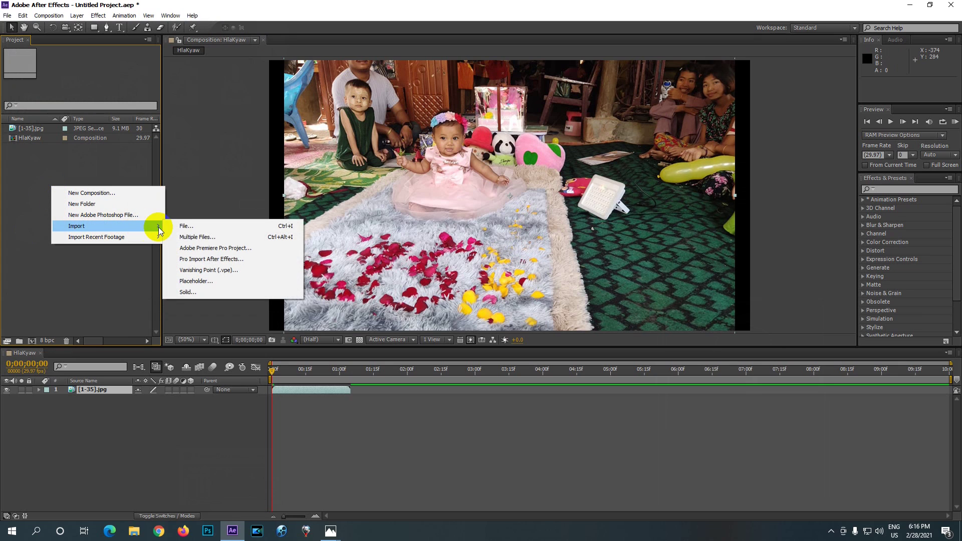
pyautogui.click(182, 225)
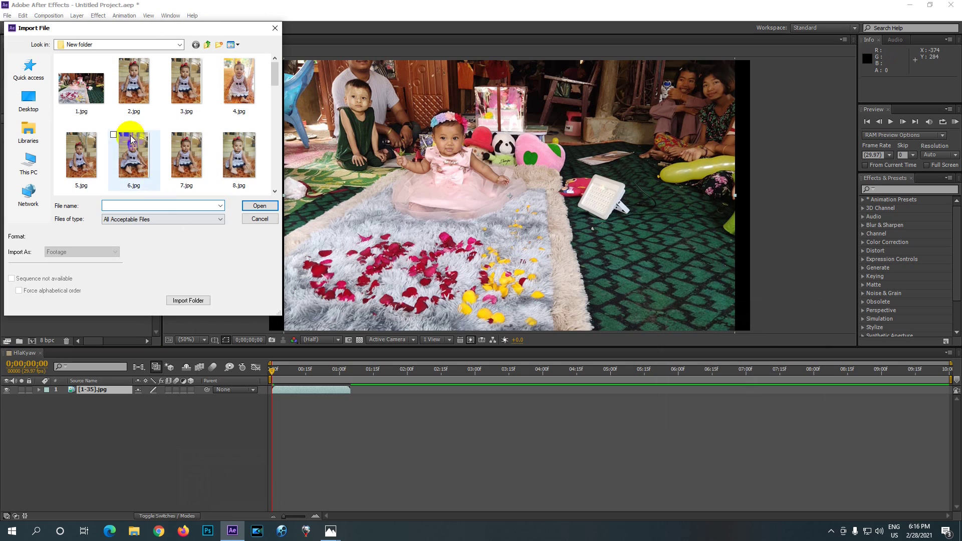
pyautogui.click(185, 84)
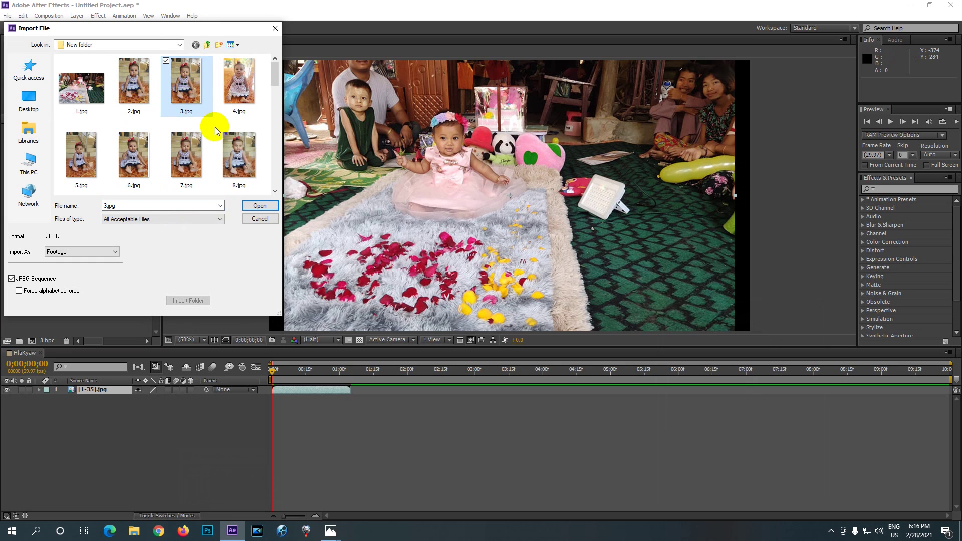
pyautogui.scroll(-2, 215, 130)
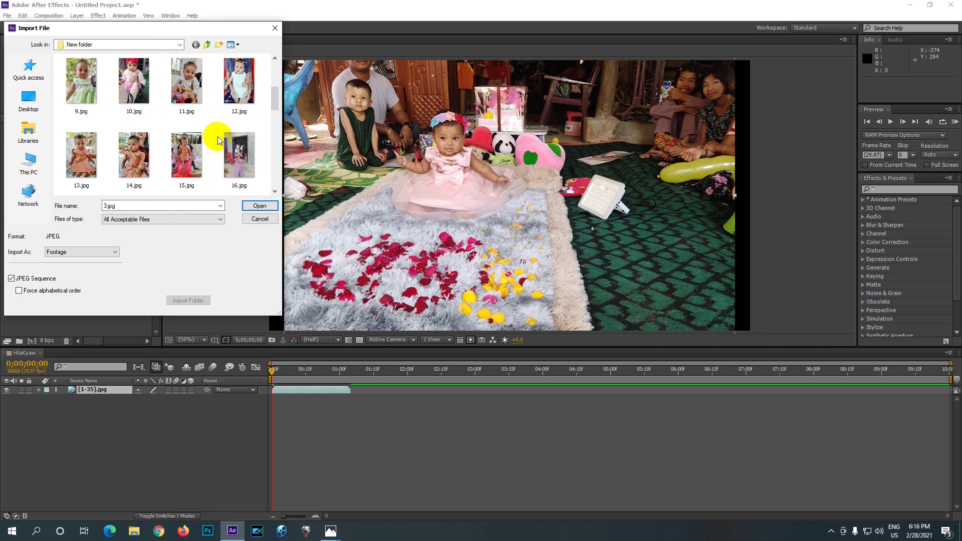
pyautogui.keyDown('shift'); pyautogui.click(188, 150); pyautogui.keyUp('shift')
pyautogui.click(247, 206)
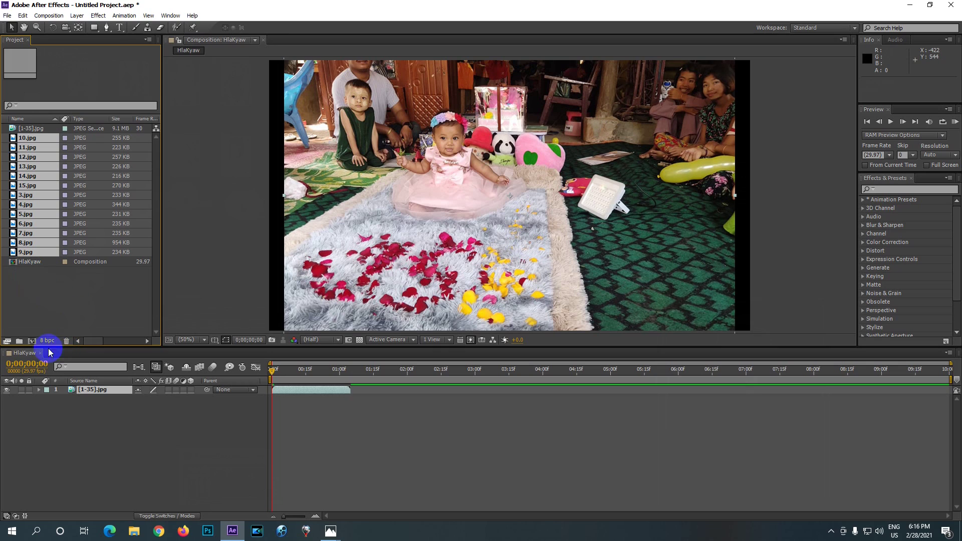
# Step: Create a project folder named poto and move all the JPEG footage into it
pyautogui.click(19, 341)
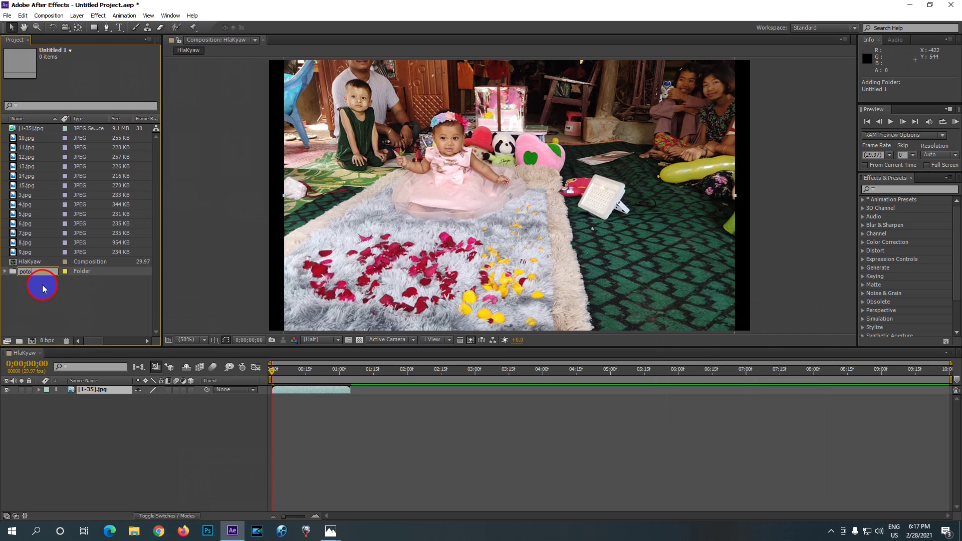
pyautogui.click(43, 285)
pyautogui.click(27, 256)
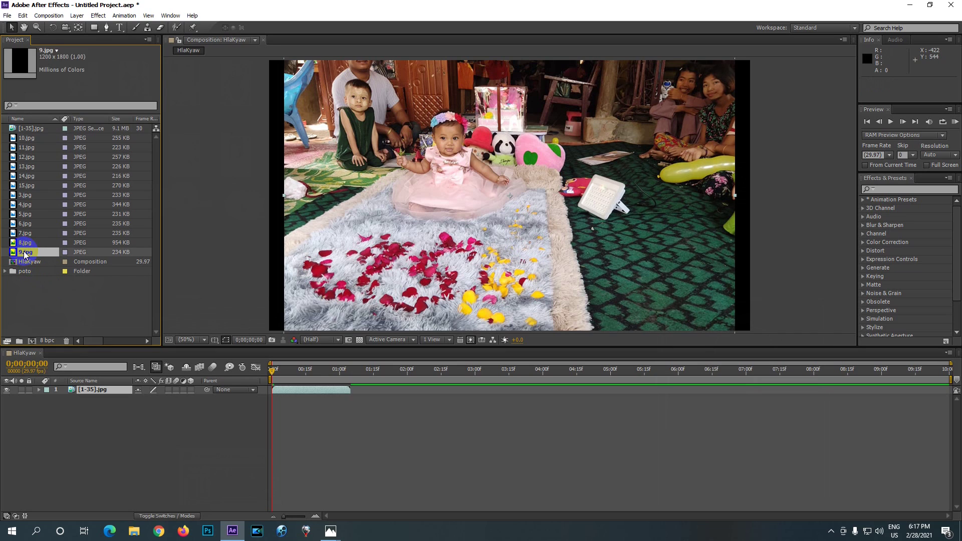
pyautogui.keyDown('shift'); pyautogui.click(28, 128); pyautogui.keyUp('shift')
pyautogui.moveTo(28, 129); pyautogui.dragTo(22, 273)
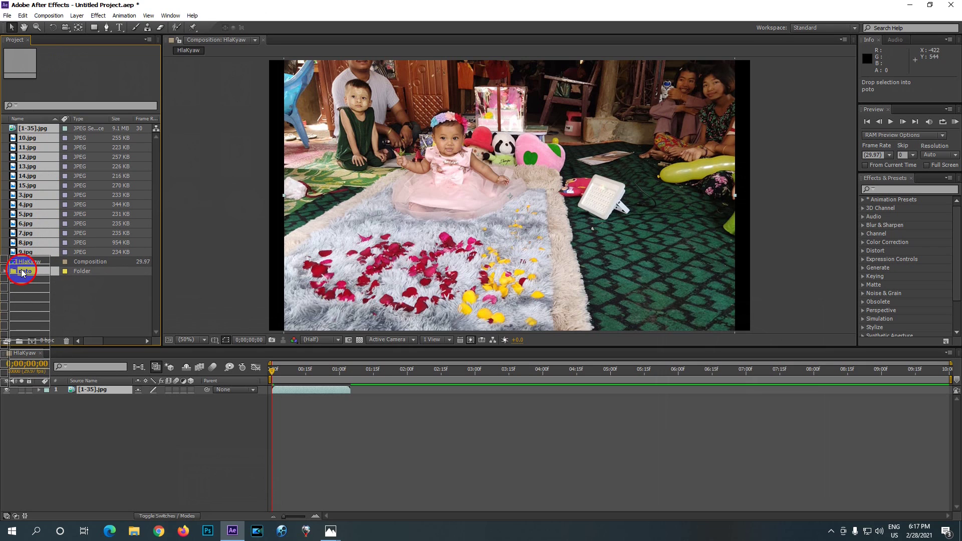
pyautogui.moveTo(22, 272); pyautogui.dragTo(20, 269)
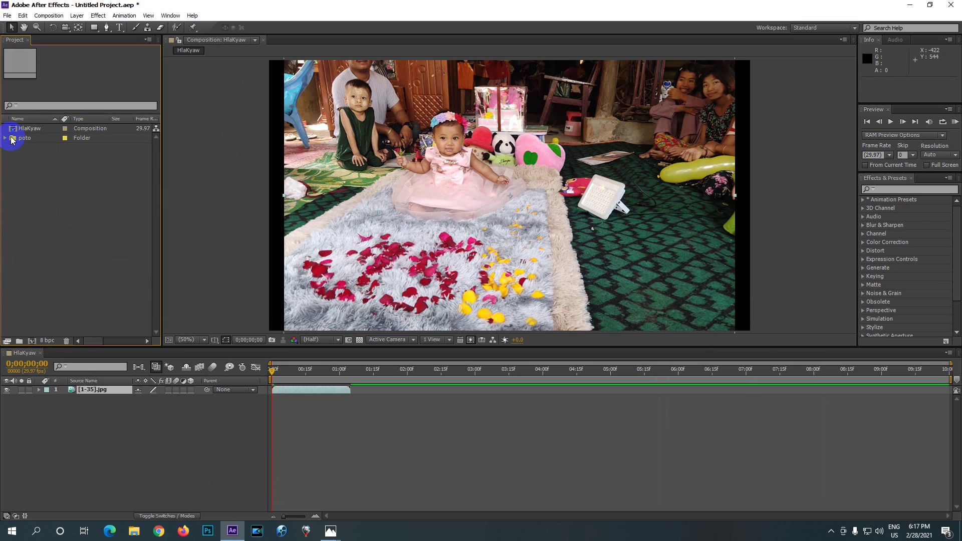
# Step: Inspect poto's images, drop 10.jpg onto the [1-35].jpg layer, then collapse the folder
pyautogui.click(5, 139)
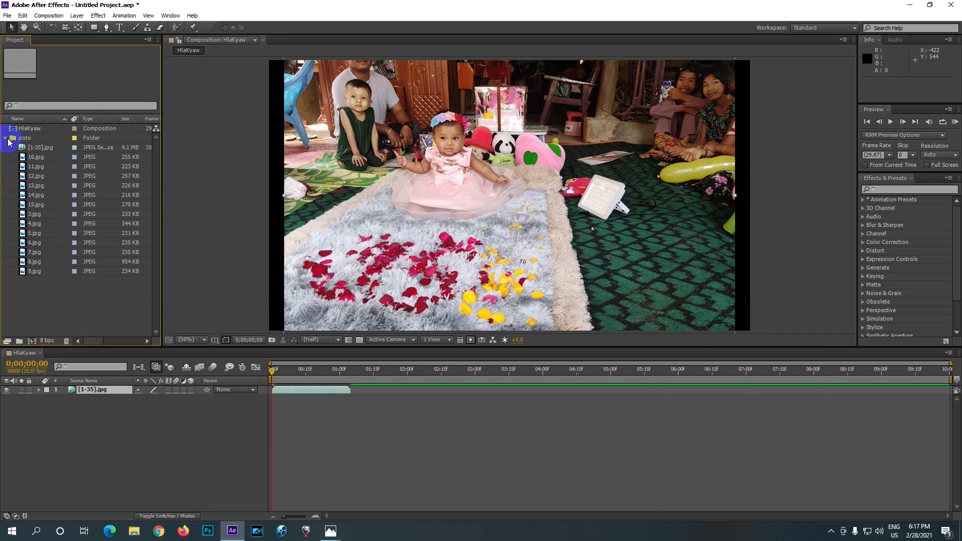
pyautogui.click(4, 138)
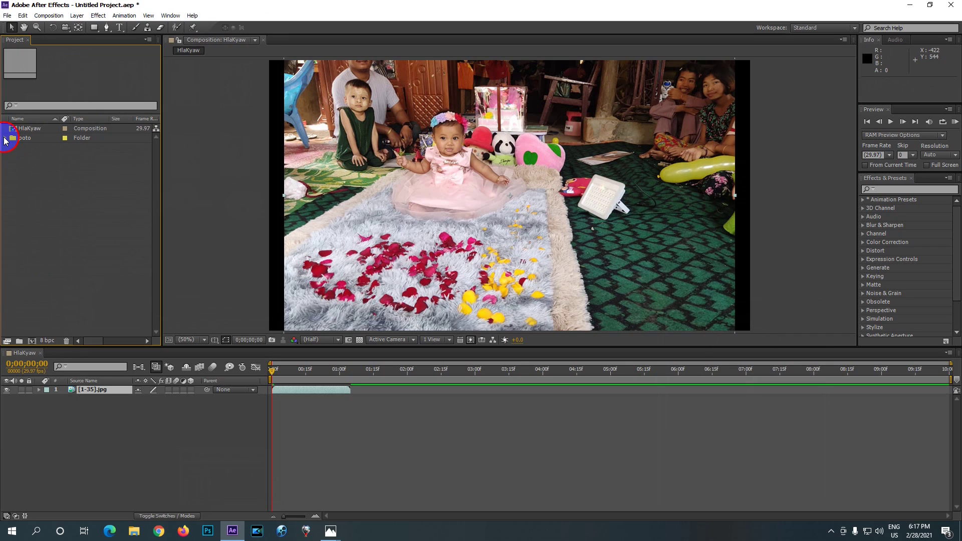
pyautogui.click(5, 139)
pyautogui.click(30, 167)
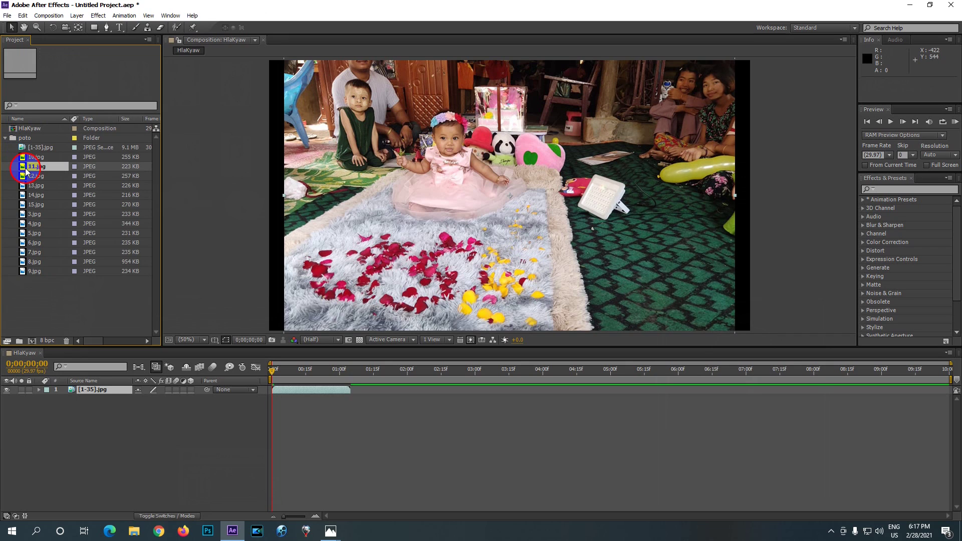
pyautogui.click(41, 208)
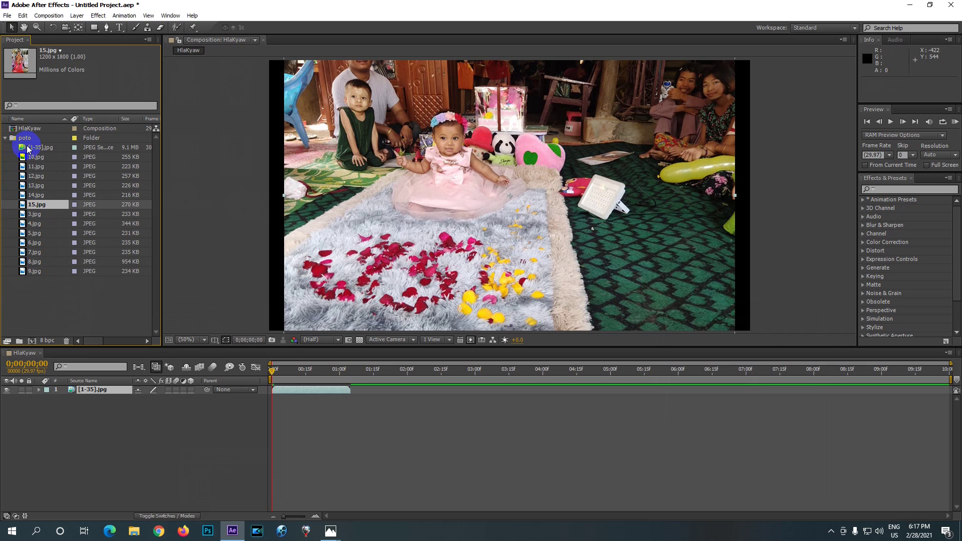
pyautogui.moveTo(34, 159); pyautogui.dragTo(83, 392)
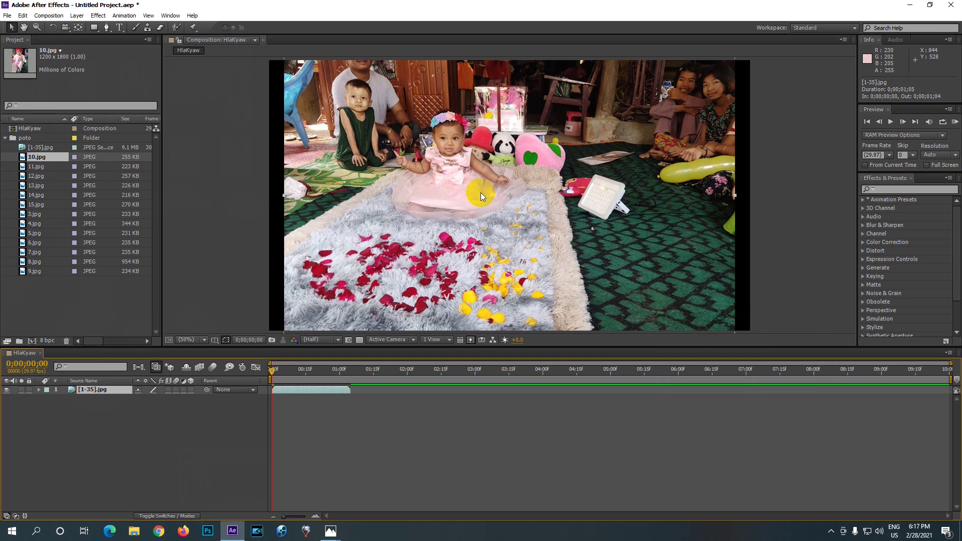
pyautogui.click(5, 138)
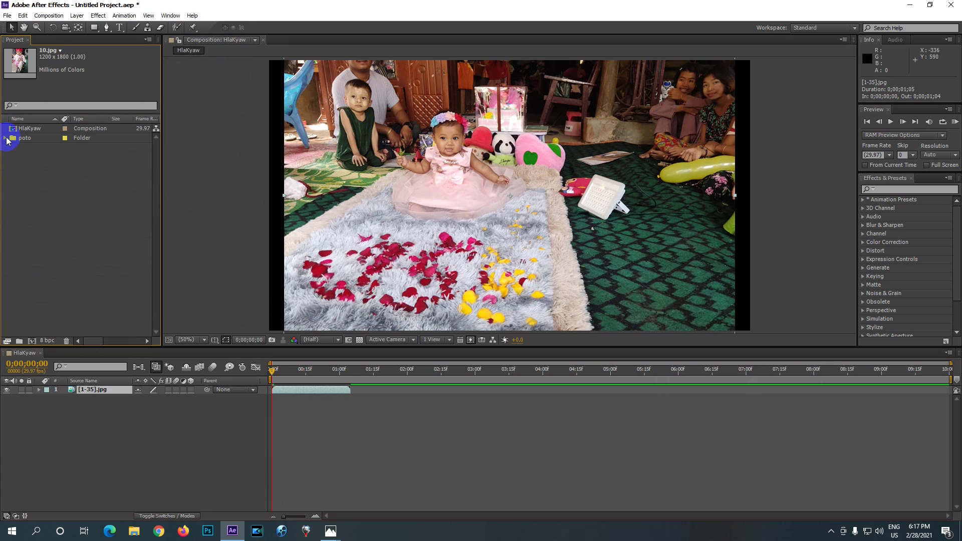
pyautogui.click(330, 530)
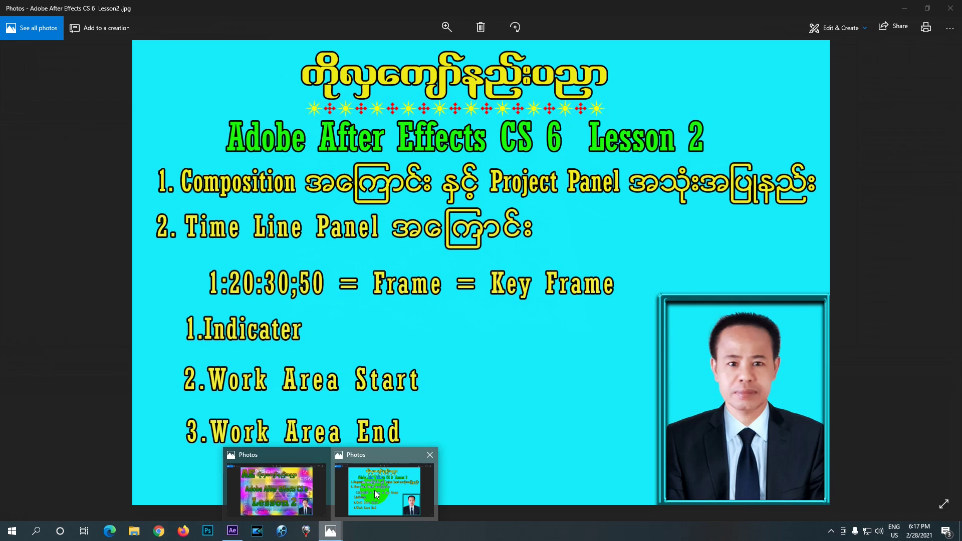
# Step: View the Lesson 2 slide, then minimise After Effects and both Photos windows
pyautogui.click(375, 490)
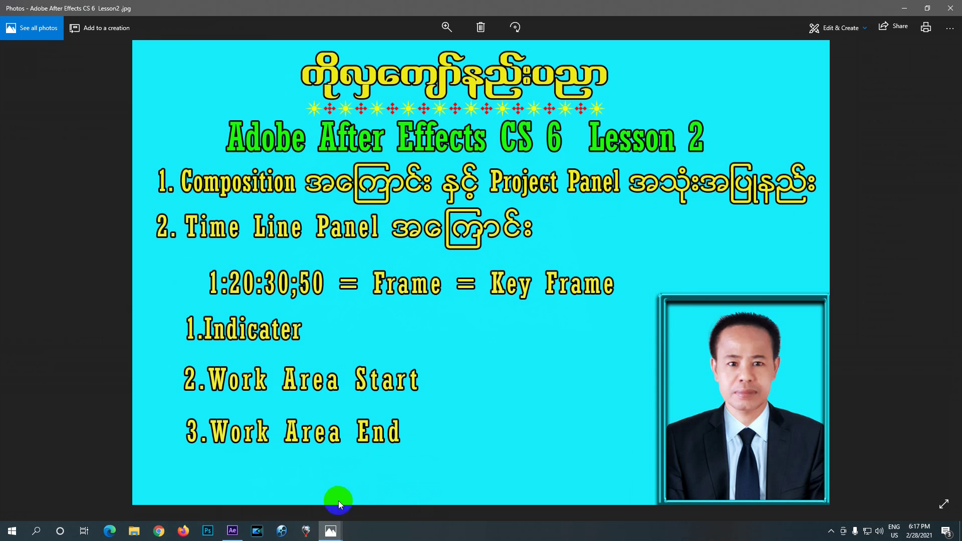
pyautogui.click(232, 530)
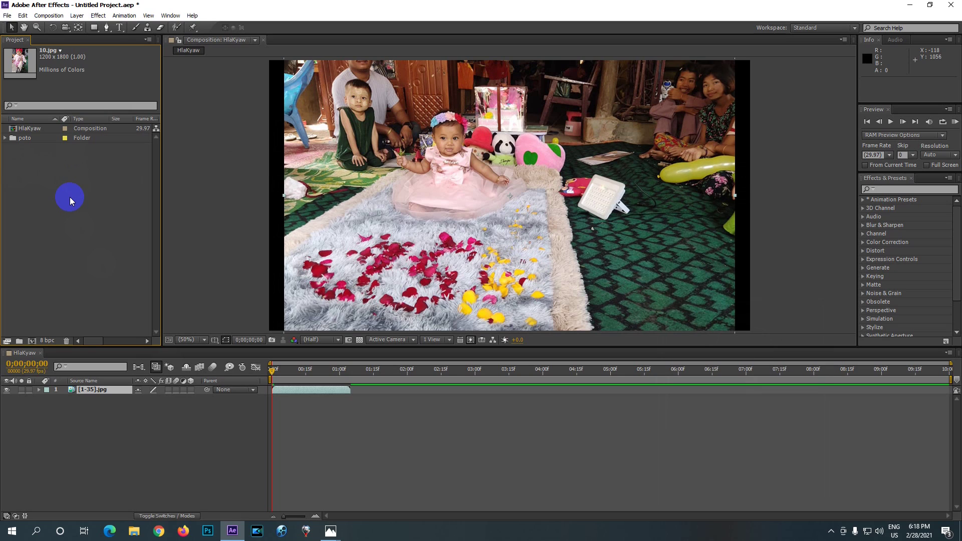
pyautogui.click(909, 5)
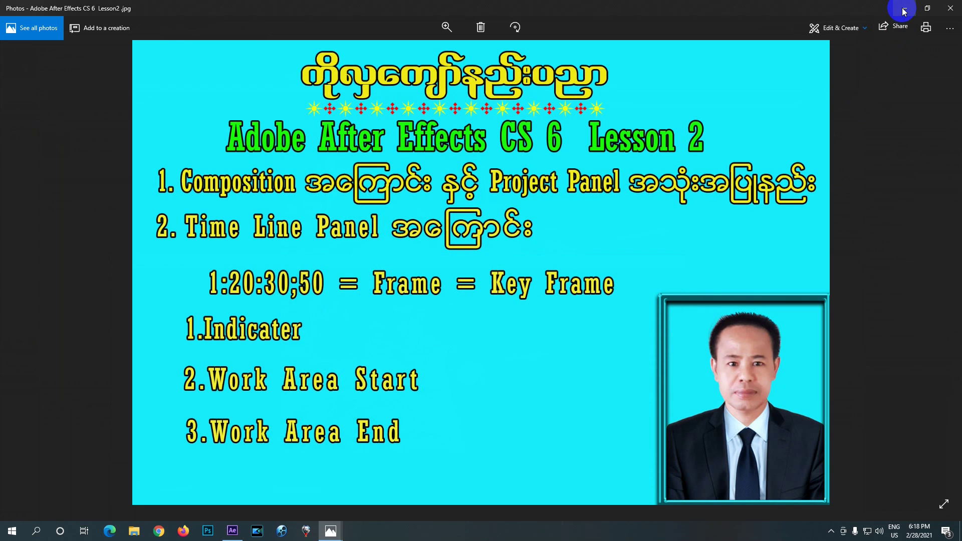
pyautogui.click(906, 9)
pyautogui.click(906, 8)
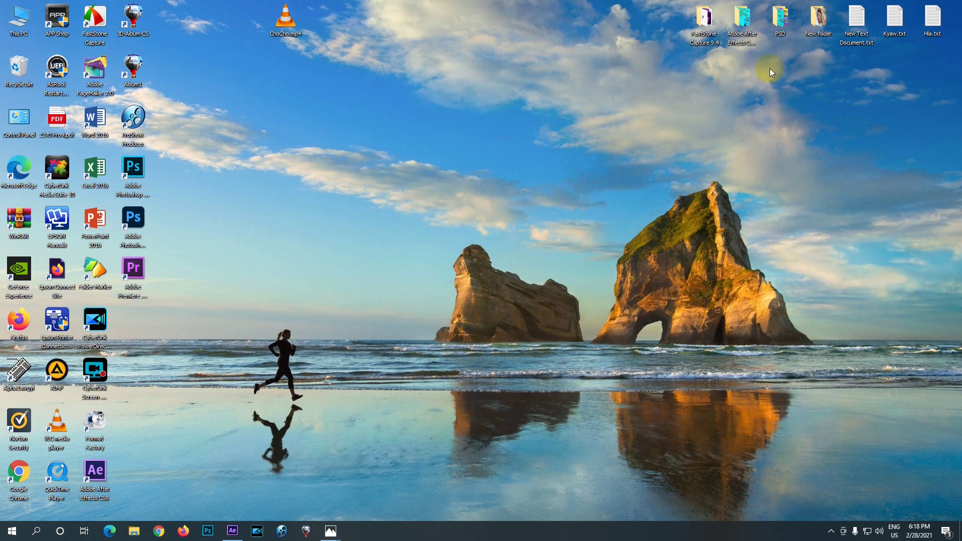
# Step: Create a new desktop folder and give it a Burmese name
pyautogui.rightClick(476, 180)
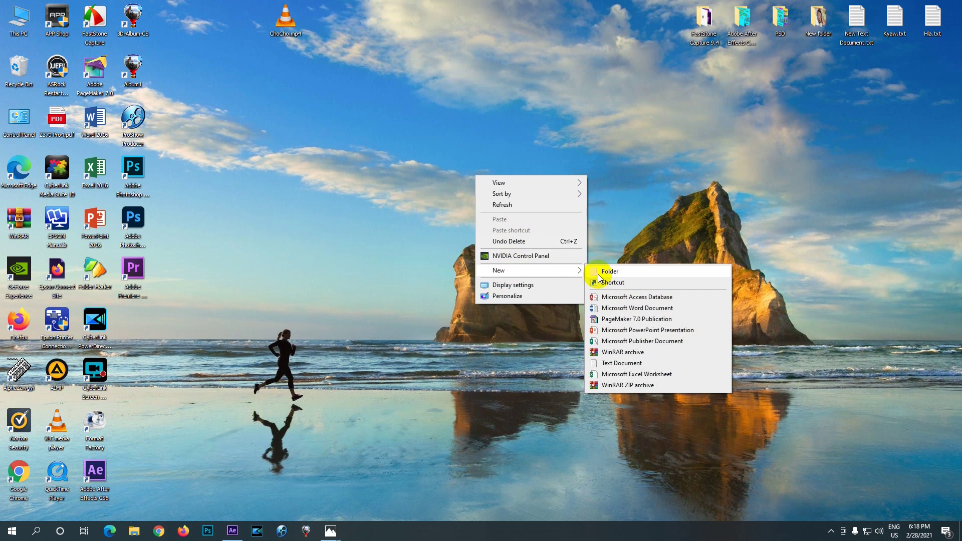
pyautogui.click(604, 272)
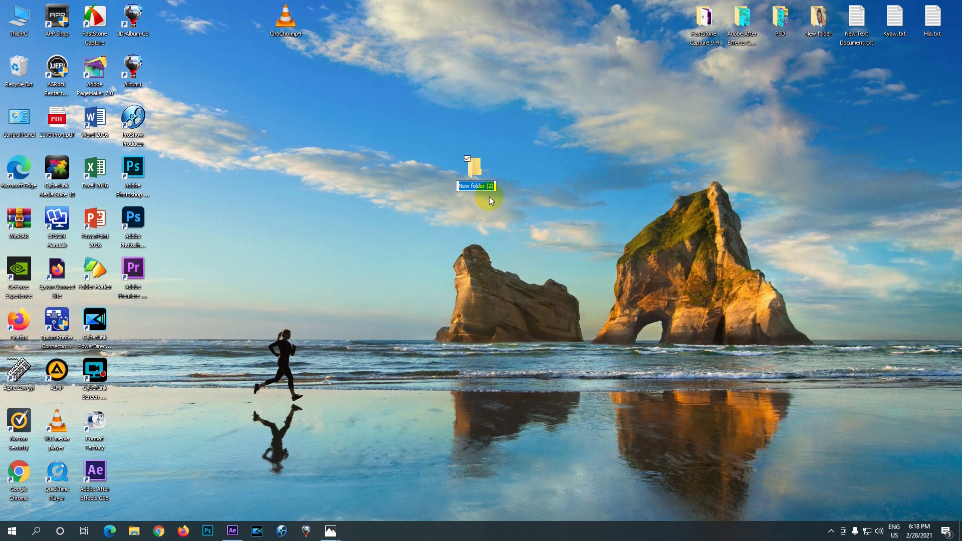
pyautogui.hotkey('alt', 'shift')
pyautogui.write('ဂ')
pyautogui.click(640, 197)
# Step: Copy 8.jpg, 9.jpg and 10.jpg from New folder into the new desktop folder
pyautogui.doubleClick(818, 19)
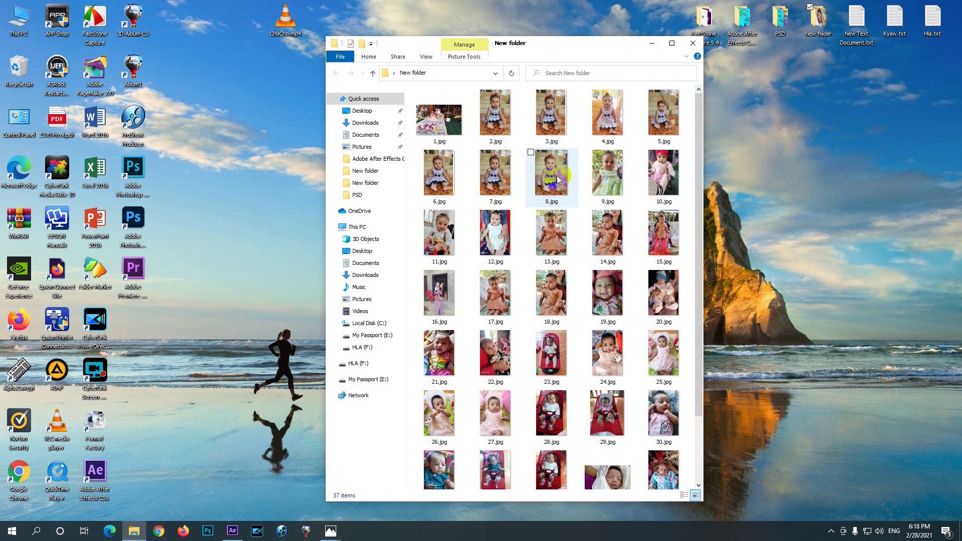
pyautogui.click(554, 182)
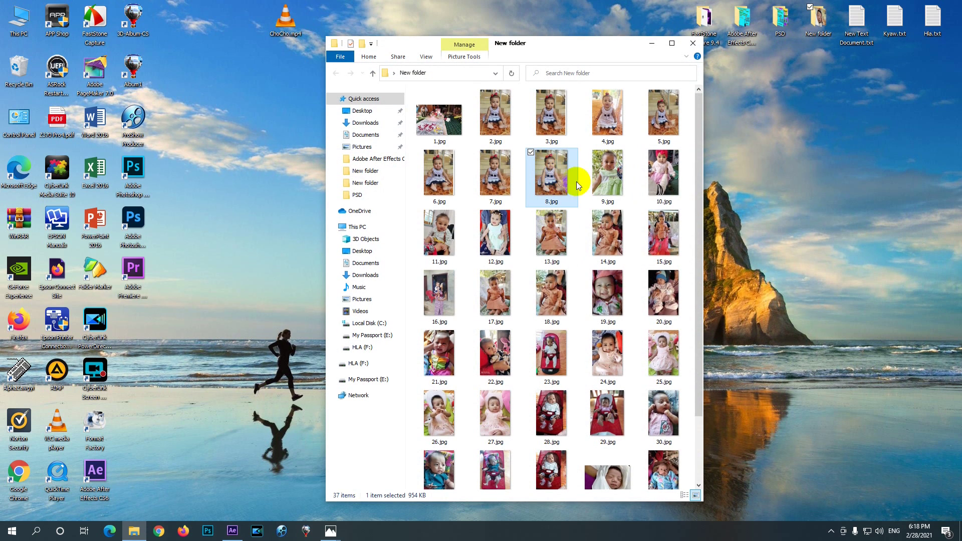
pyautogui.keyDown('shift'); pyautogui.click(658, 183); pyautogui.keyUp('shift')
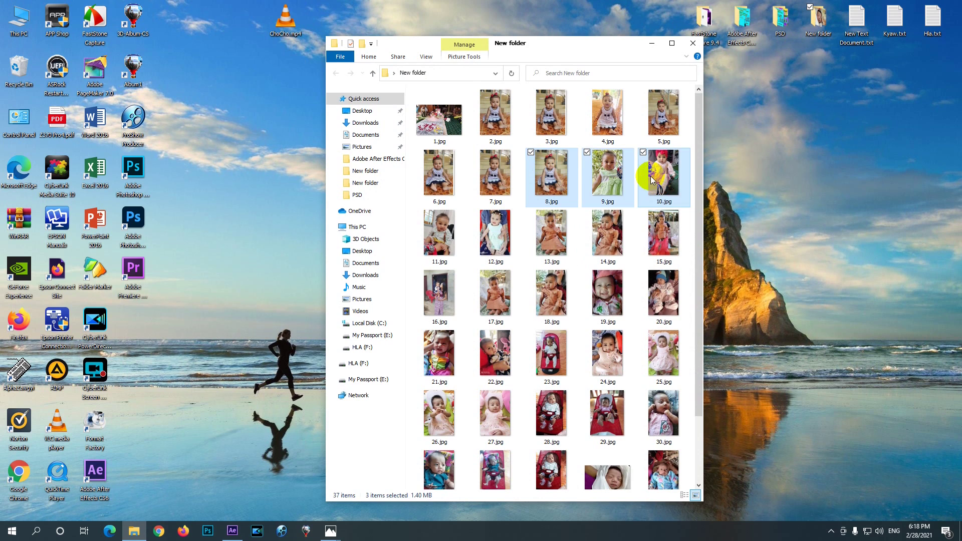
pyautogui.rightClick(601, 182)
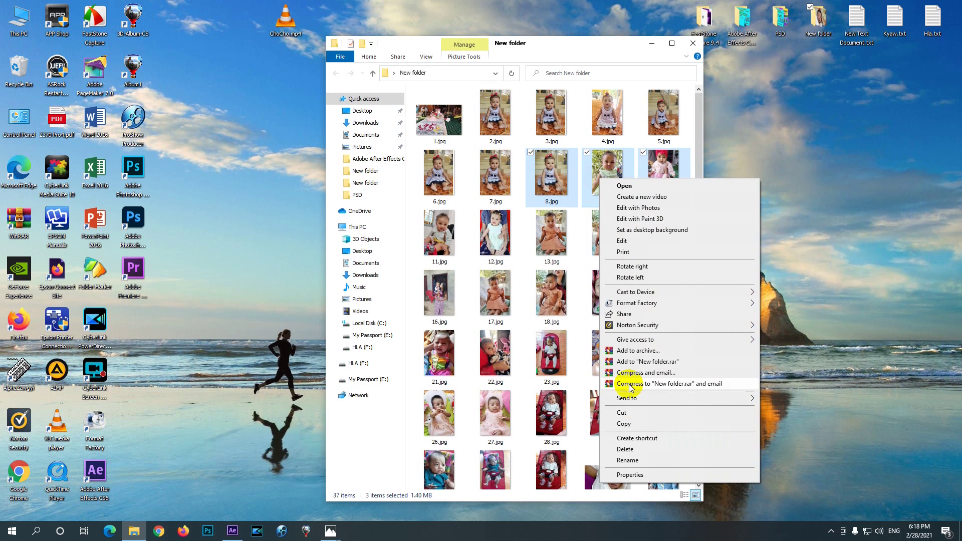
pyautogui.click(627, 424)
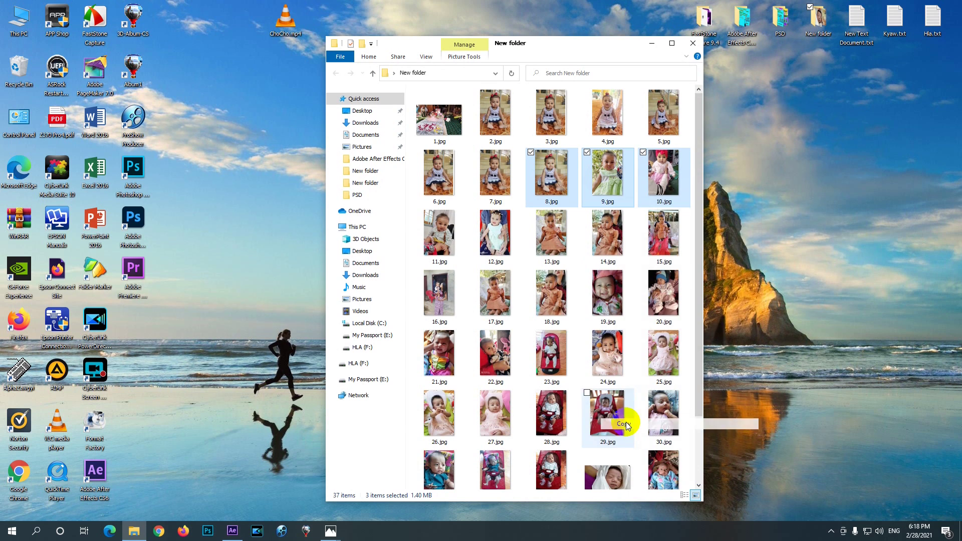
pyautogui.click(693, 44)
pyautogui.click(472, 174)
pyautogui.rightClick(472, 175)
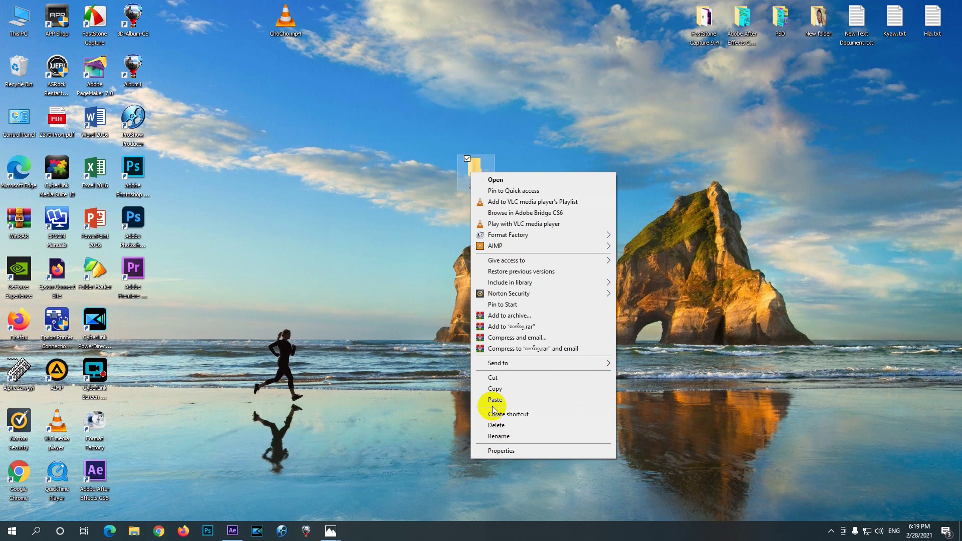
pyautogui.click(494, 399)
pyautogui.doubleClick(480, 173)
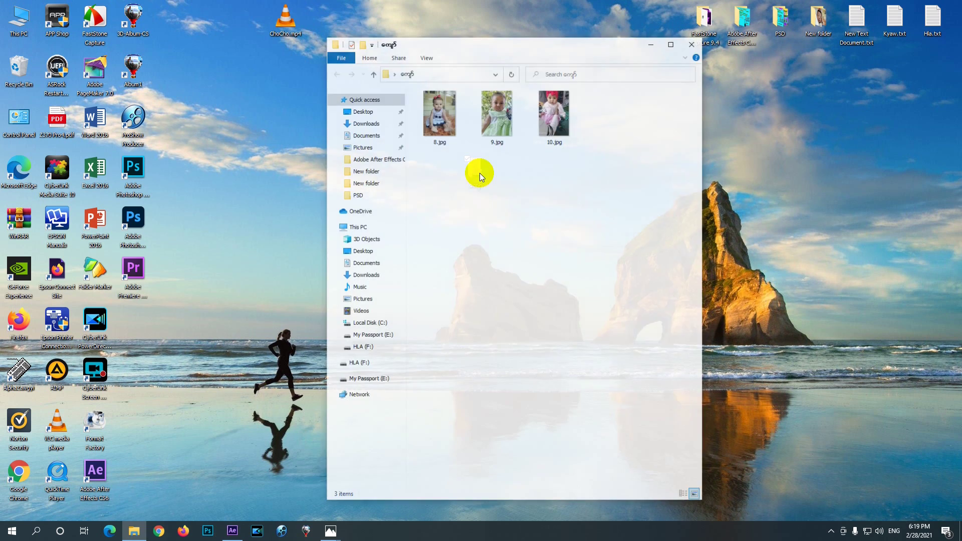
pyautogui.click(691, 45)
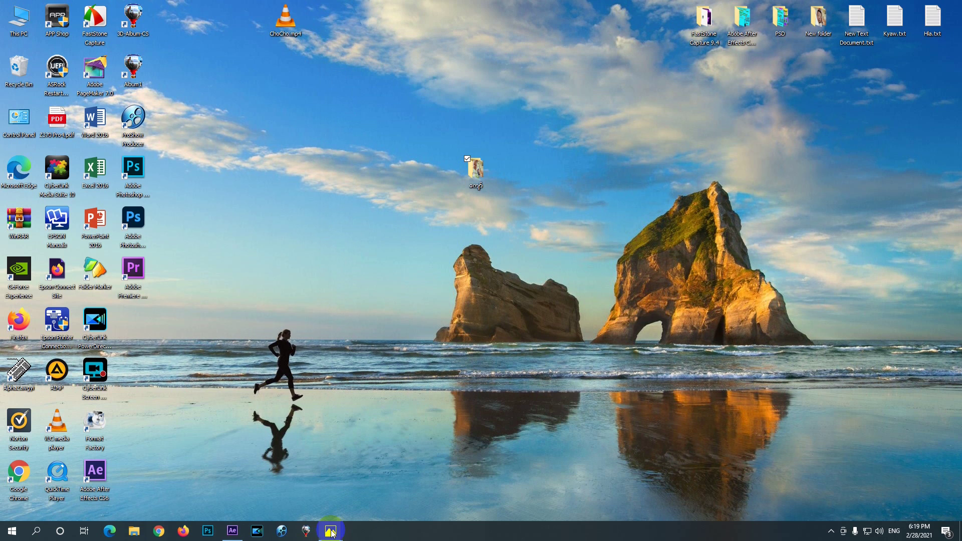
# Step: Try importing 9.jpg from the new desktop folder and dismiss the resulting error
pyautogui.click(234, 539)
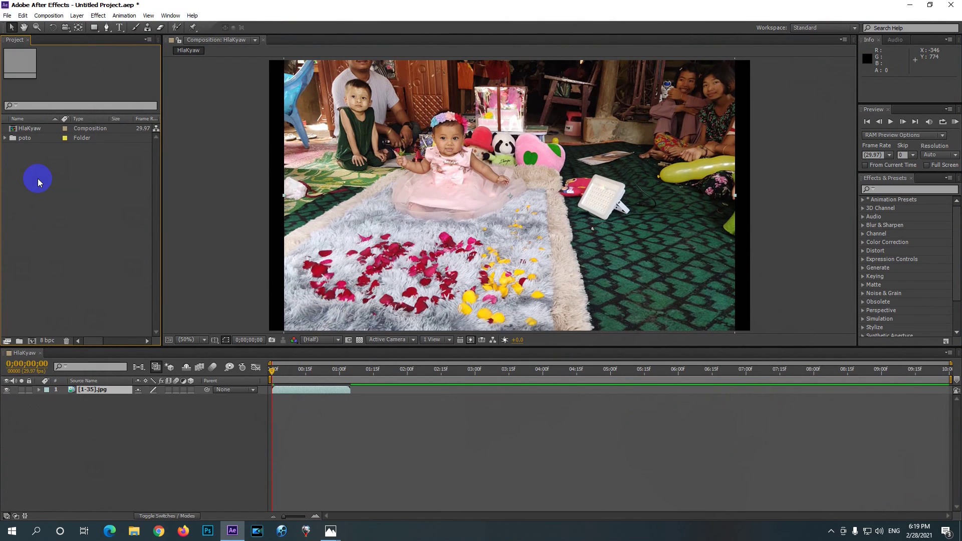
pyautogui.doubleClick(37, 178)
pyautogui.click(23, 99)
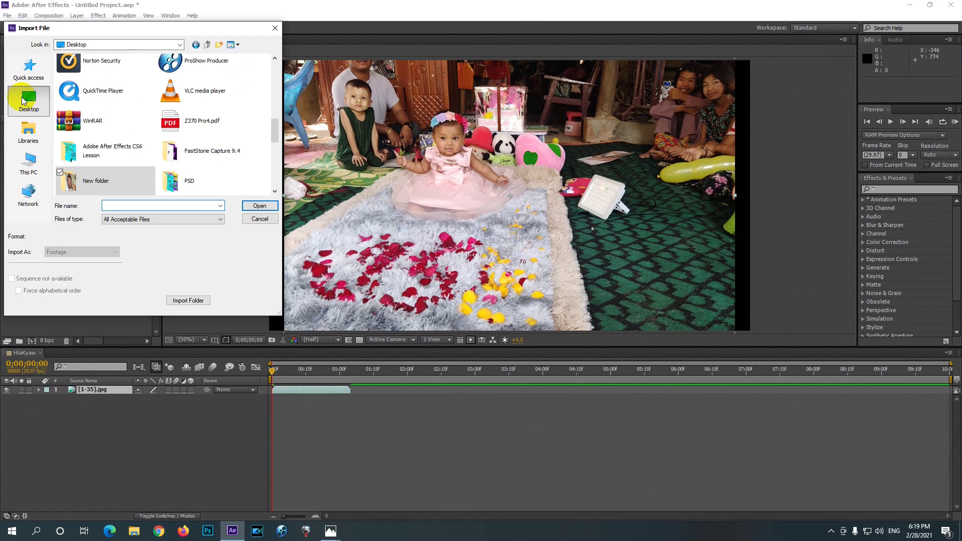
pyautogui.scroll(-5, 121, 150)
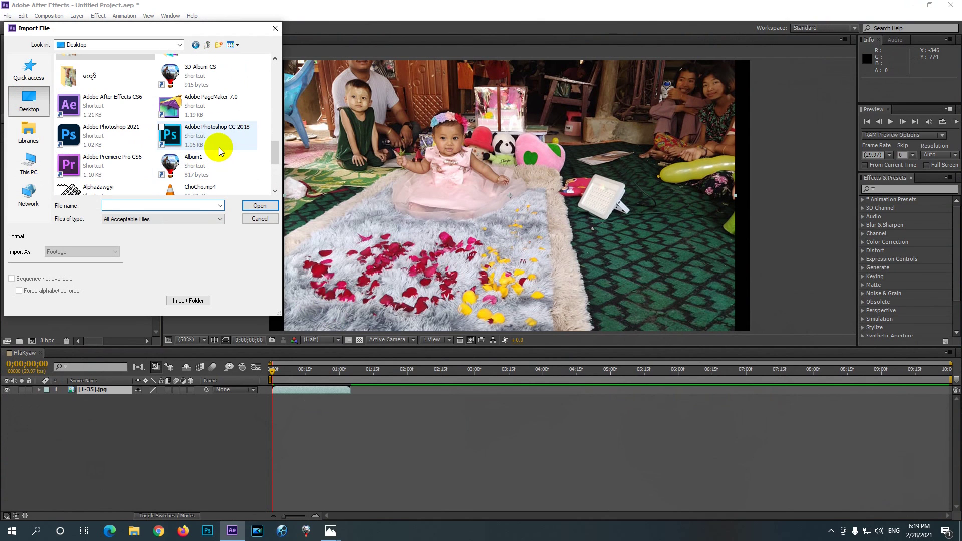
pyautogui.scroll(1, 218, 147)
pyautogui.doubleClick(85, 149)
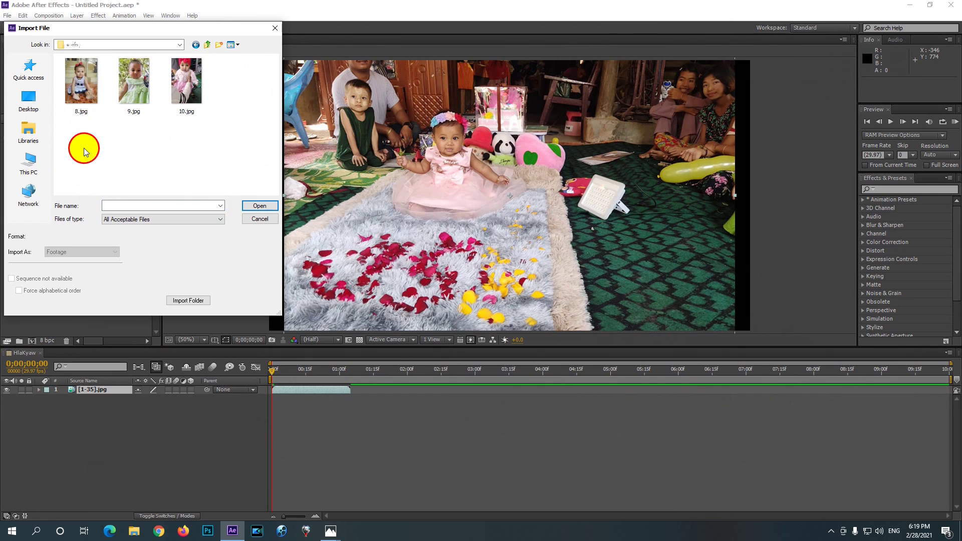
pyautogui.click(79, 87)
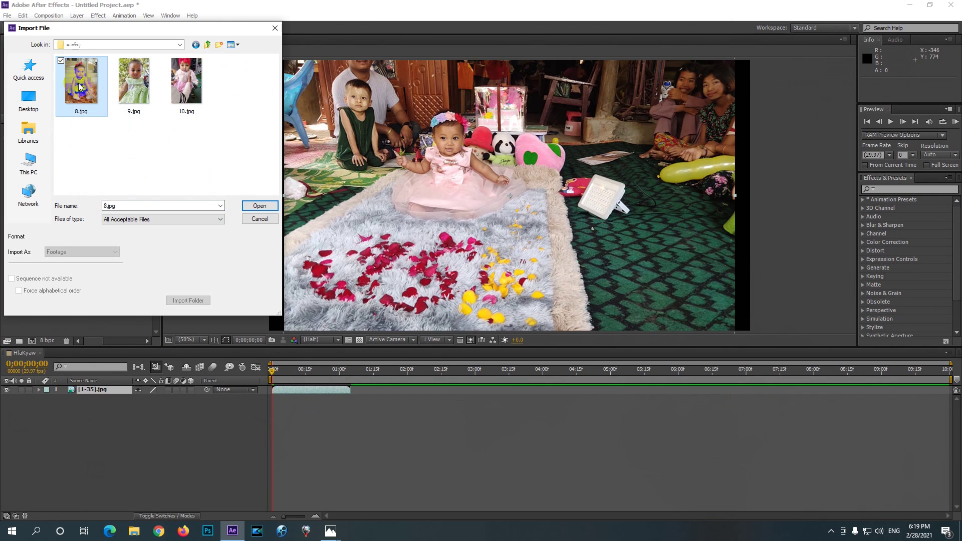
pyautogui.click(135, 82)
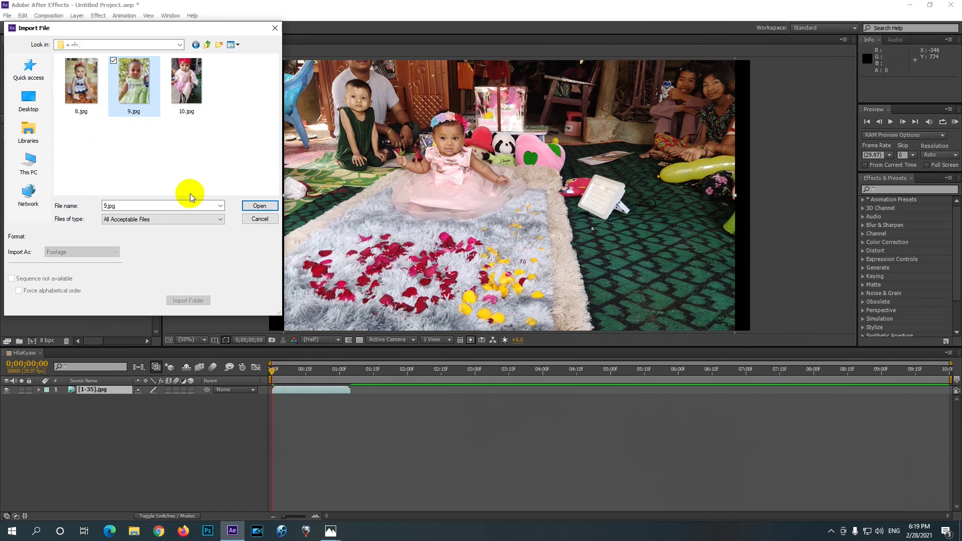
pyautogui.click(251, 206)
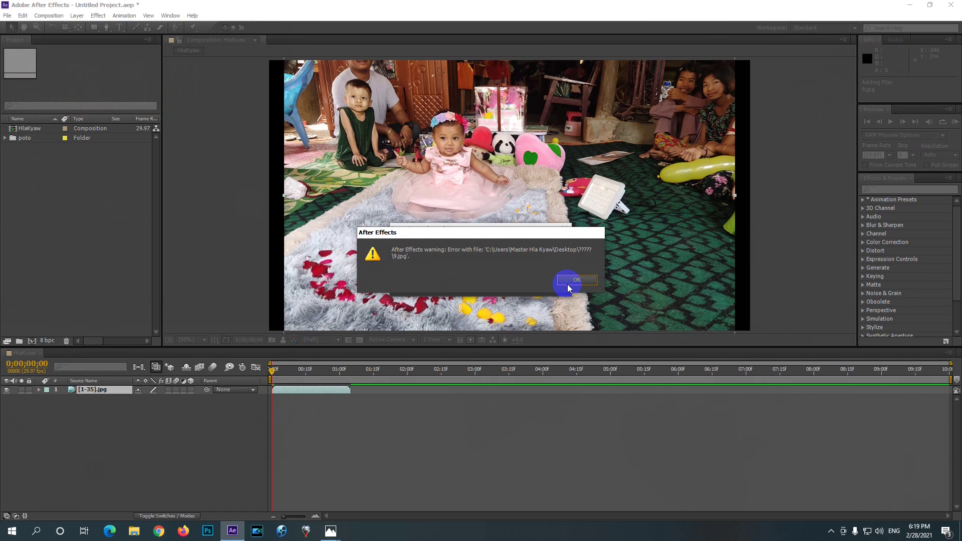
pyautogui.click(571, 280)
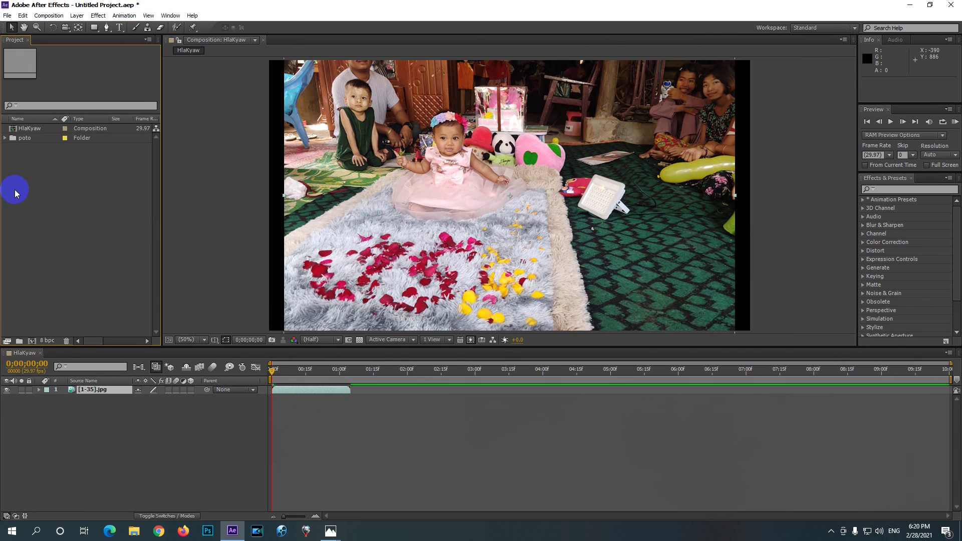
# Step: Drag every poto item, [1-35].jpg through 9.jpg, into the HlaKyaw timeline and zoom to 25%
pyautogui.click(5, 138)
pyautogui.click(41, 148)
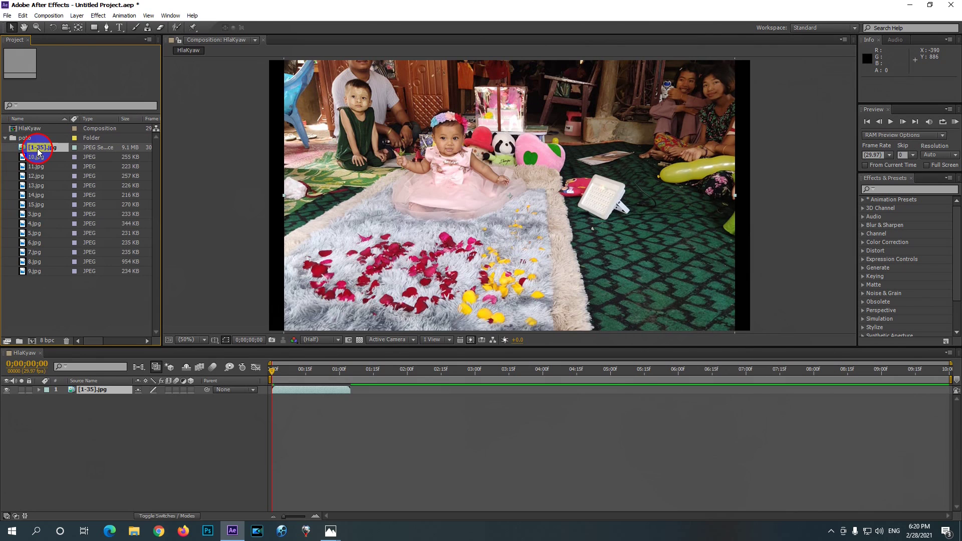
pyautogui.keyDown('shift'); pyautogui.click(31, 273); pyautogui.keyUp('shift')
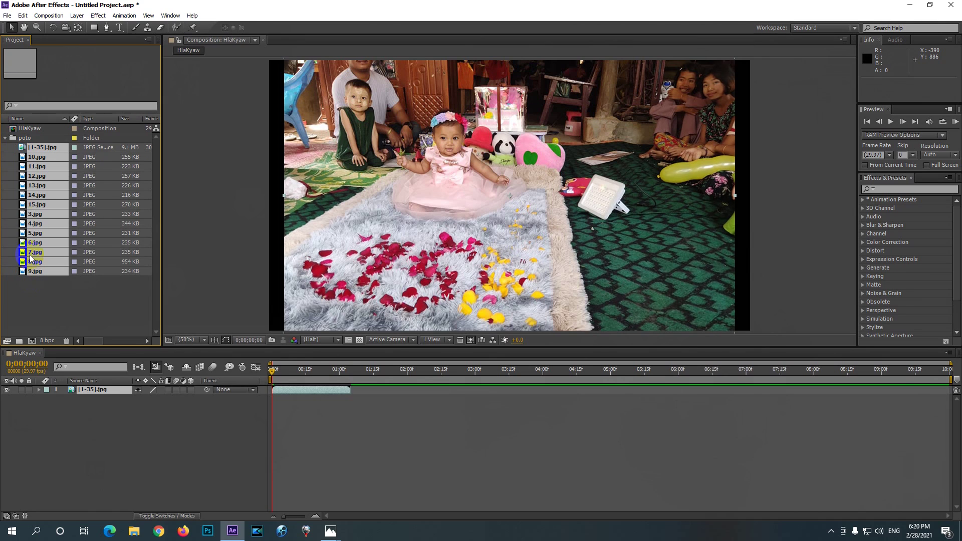
pyautogui.moveTo(53, 197); pyautogui.dragTo(87, 441)
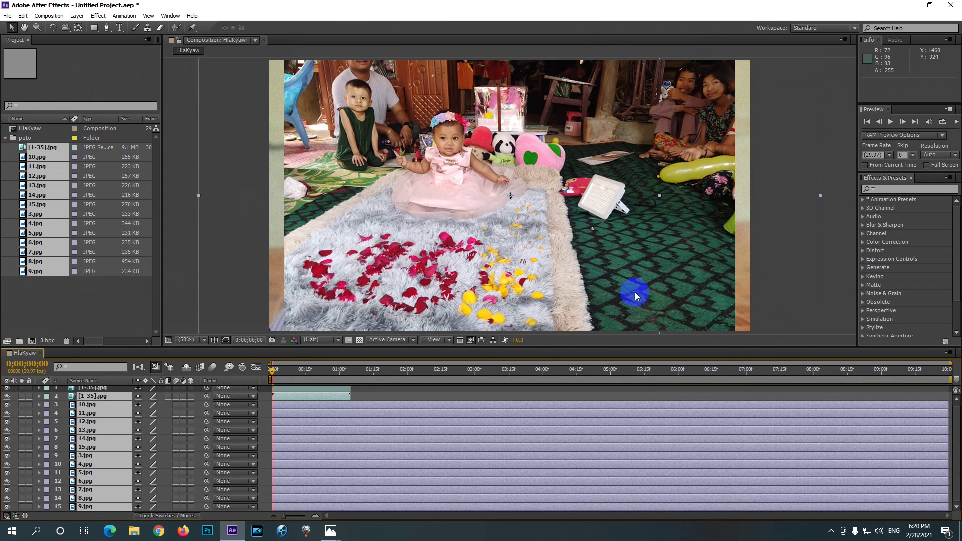
pyautogui.press(',')
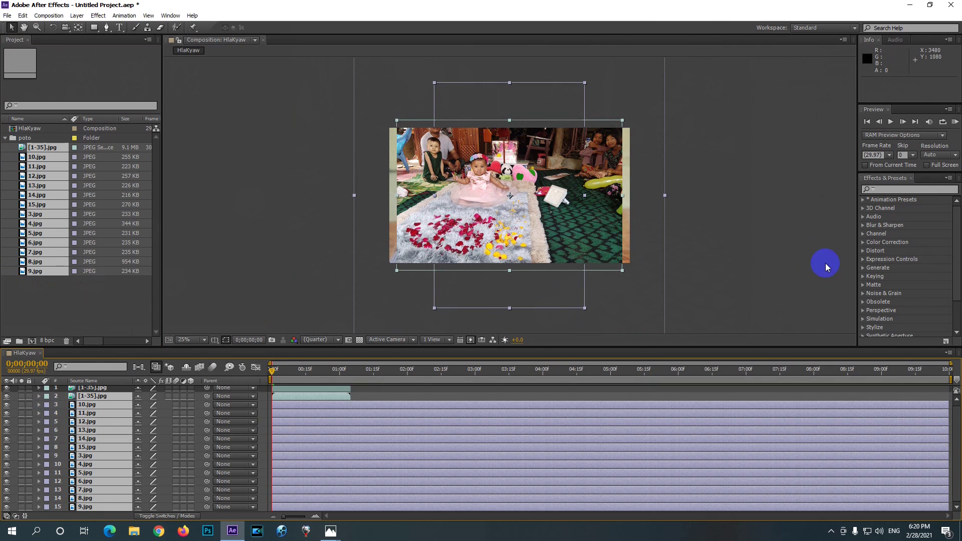
# Step: Hide all the selected photo layers in the HlaKyaw timeline
pyautogui.scroll(-2, 954, 240)
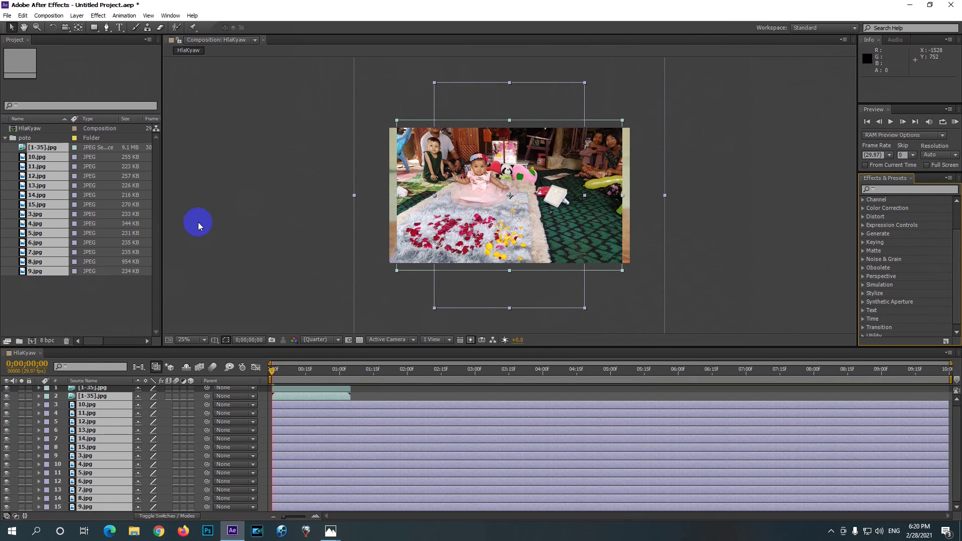
pyautogui.click(336, 405)
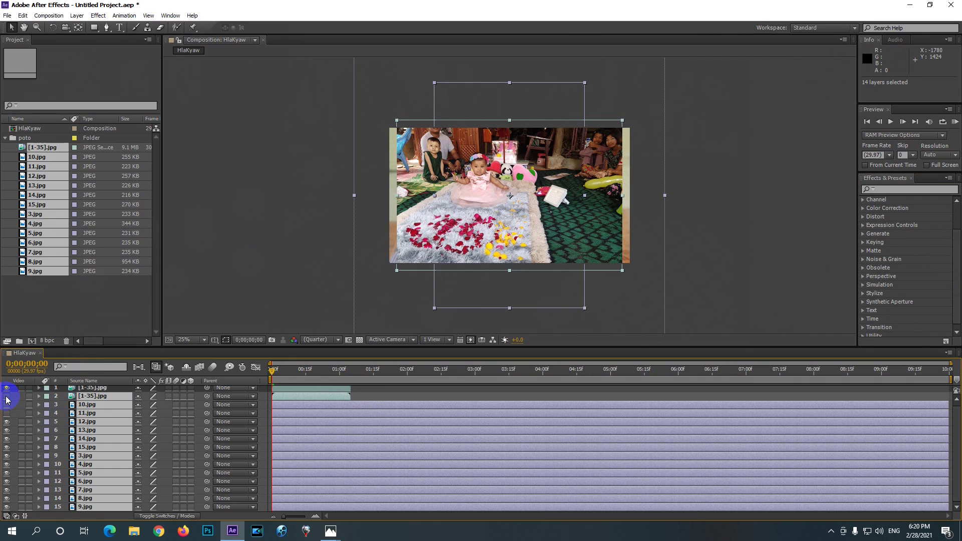
pyautogui.click(6, 397)
pyautogui.click(6, 396)
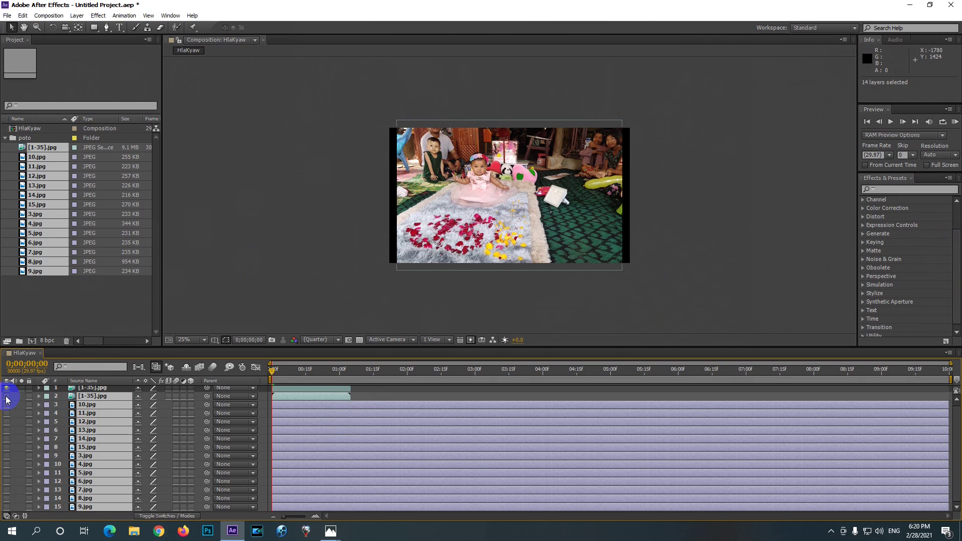
pyautogui.click(957, 422)
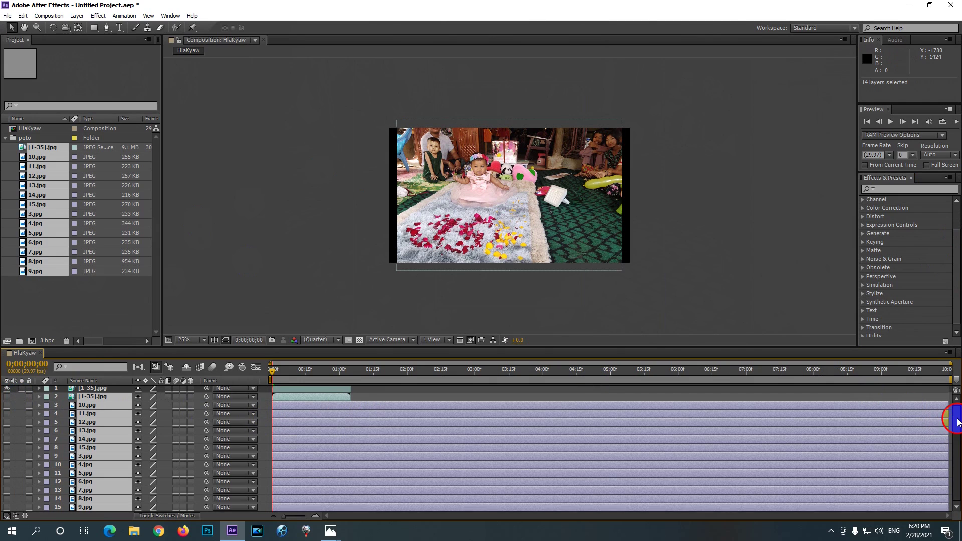
# Step: Make layers 1 through 4 visible again and lock layer 1
pyautogui.click(315, 389)
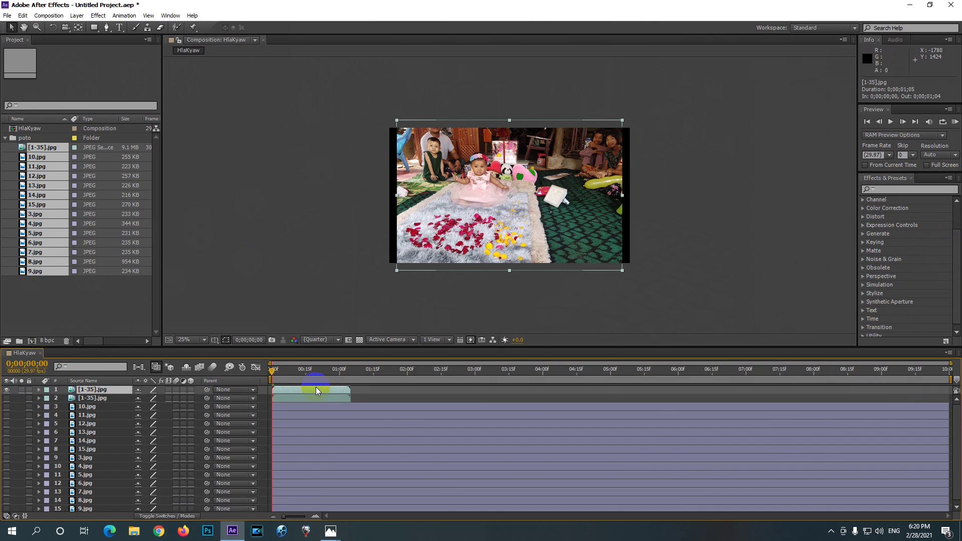
pyautogui.click(7, 391)
pyautogui.click(7, 391)
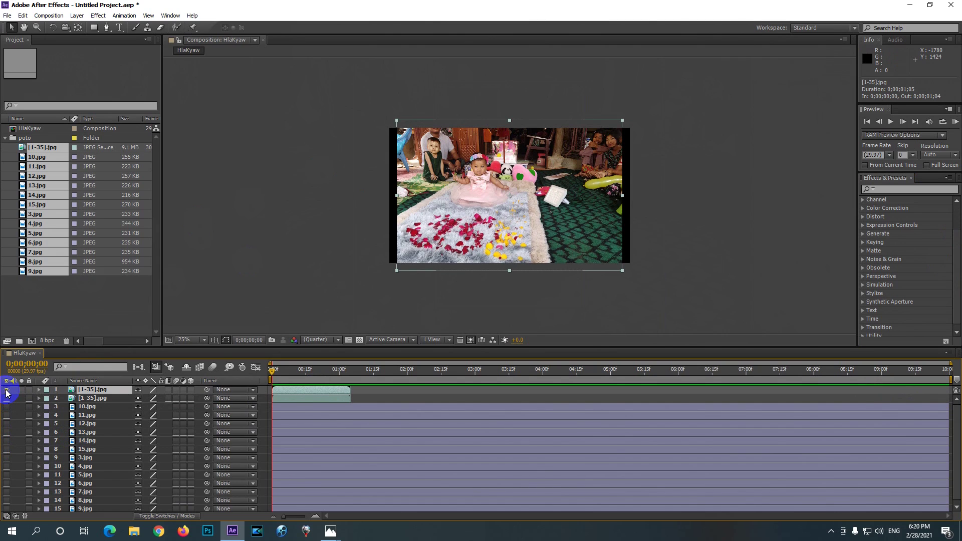
pyautogui.click(6, 399)
pyautogui.click(6, 406)
pyautogui.click(7, 415)
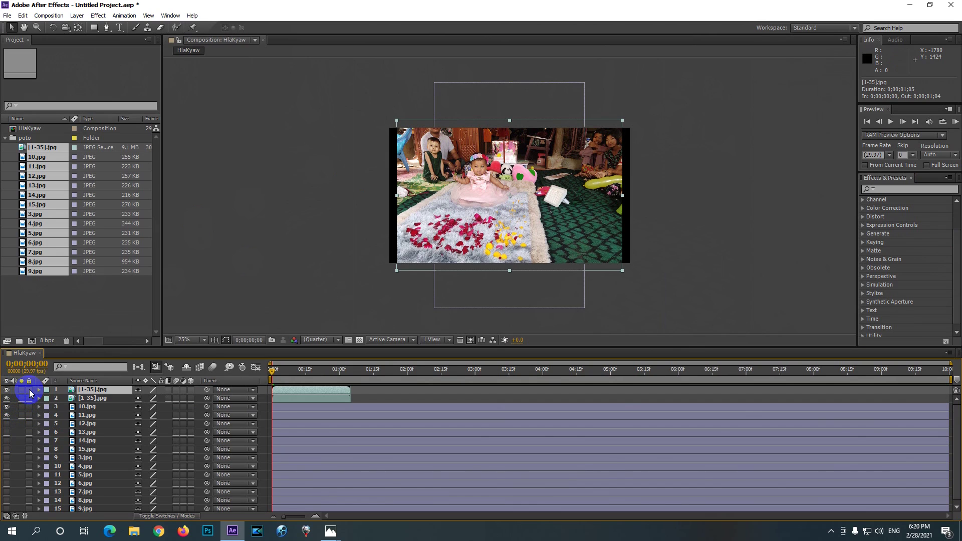
pyautogui.click(29, 390)
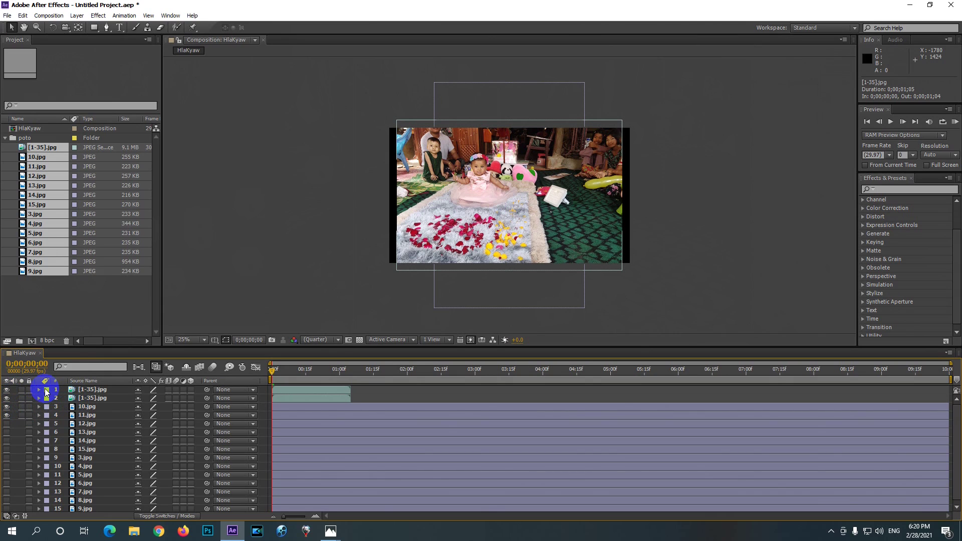
# Step: Set Blue labels on layers 1 and 5 and a Yellow label on layer 4 (11.jpg)
pyautogui.click(45, 391)
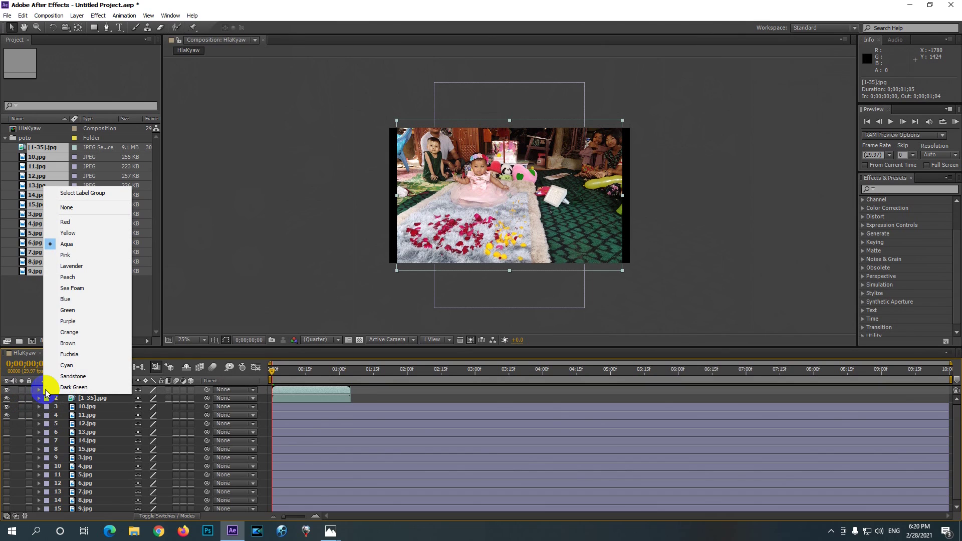
pyautogui.click(54, 299)
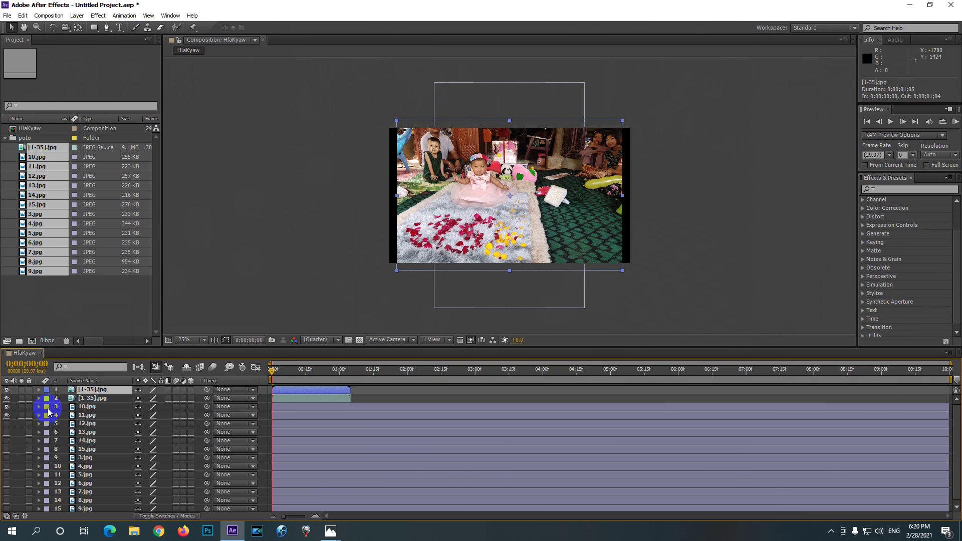
pyautogui.click(48, 408)
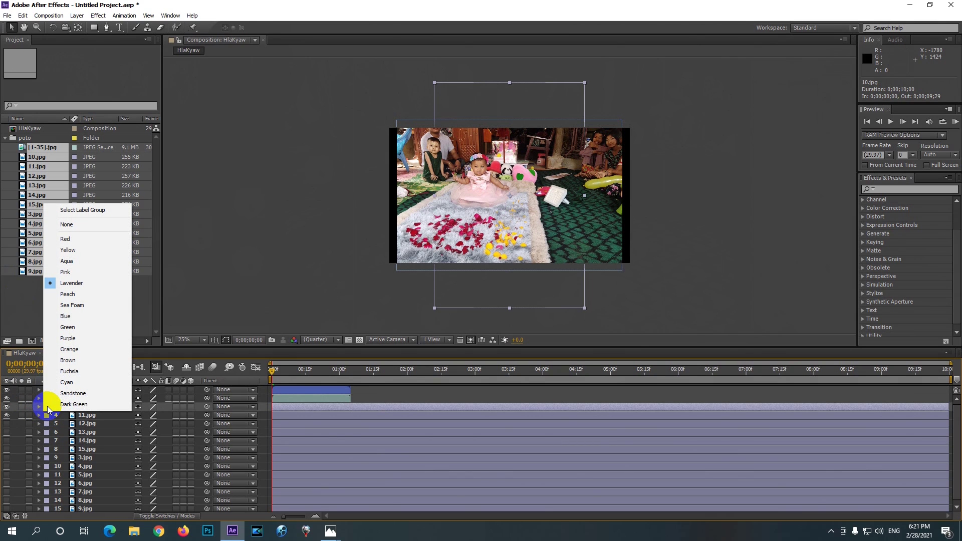
pyautogui.click(45, 426)
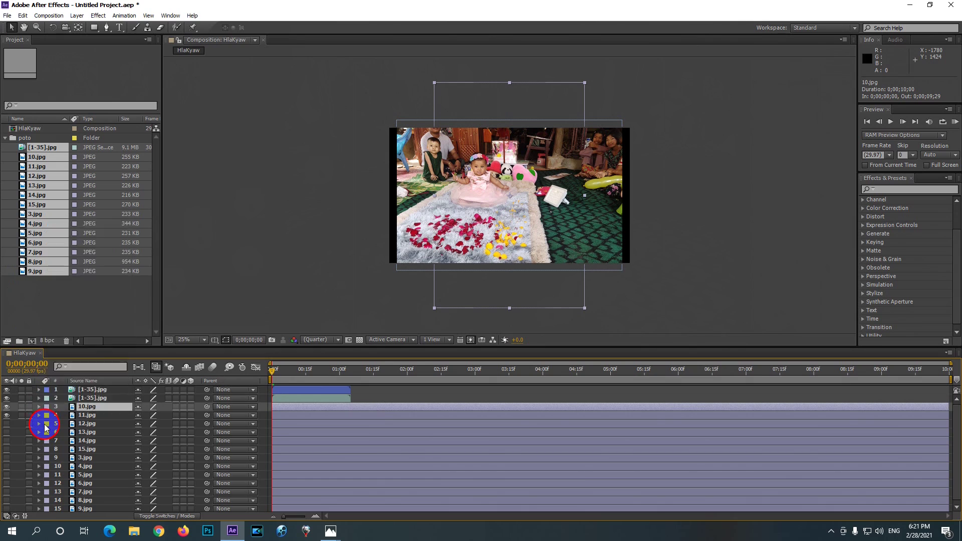
pyautogui.click(45, 426)
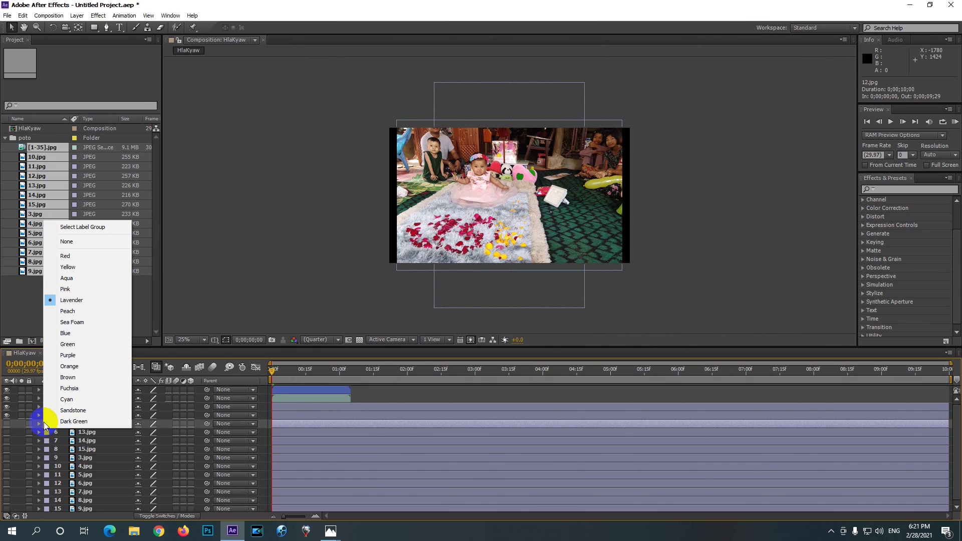
pyautogui.click(66, 335)
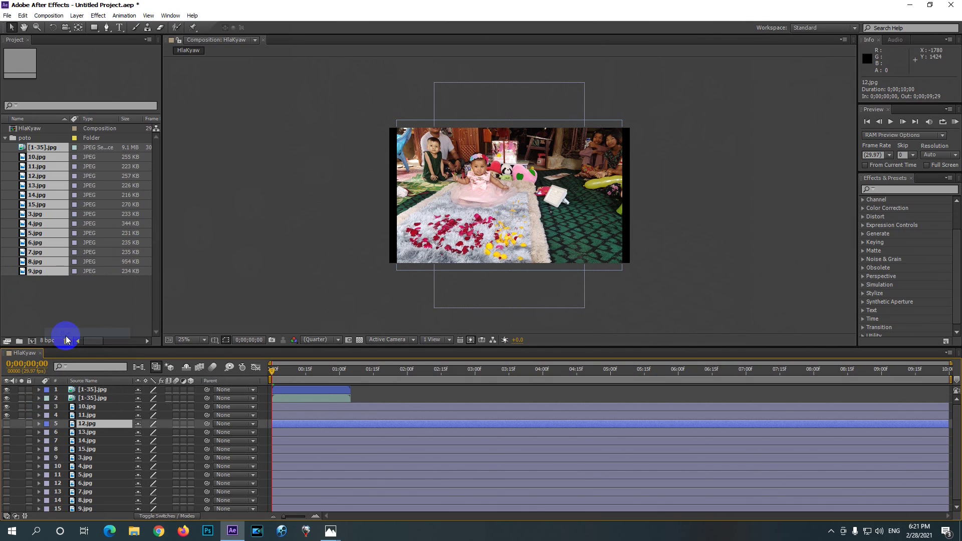
pyautogui.click(49, 414)
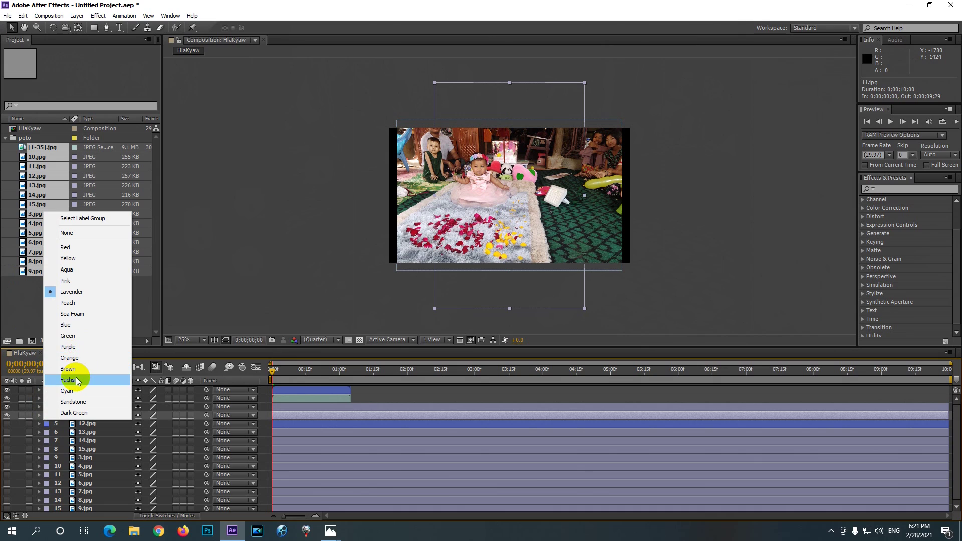
pyautogui.click(73, 260)
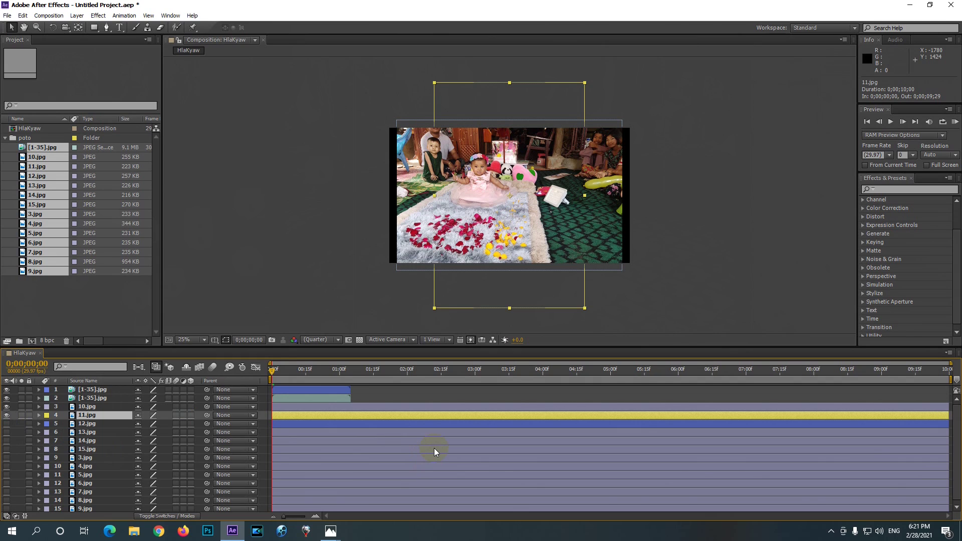
pyautogui.click(82, 391)
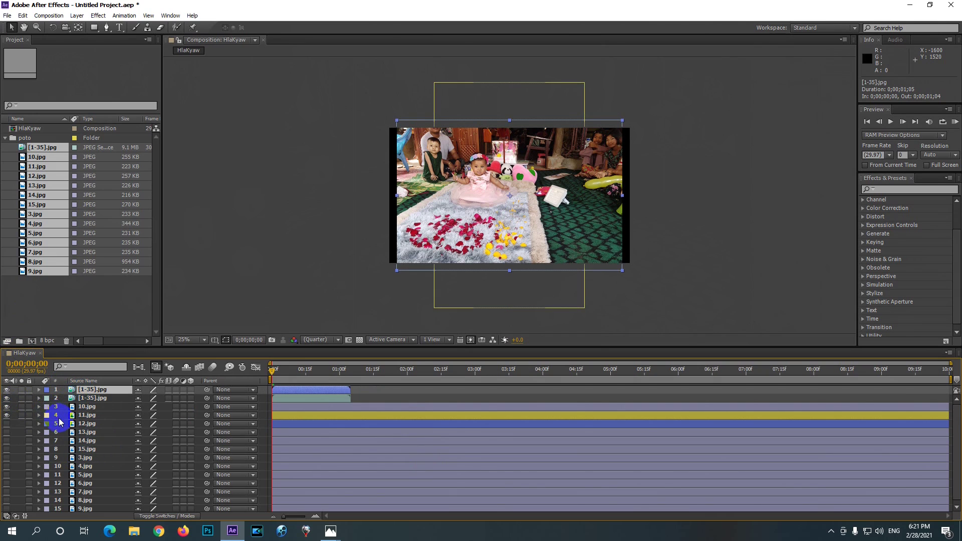
# Step: Fold the poto folder closed in the Project panel
pyautogui.scroll(-1, 59, 421)
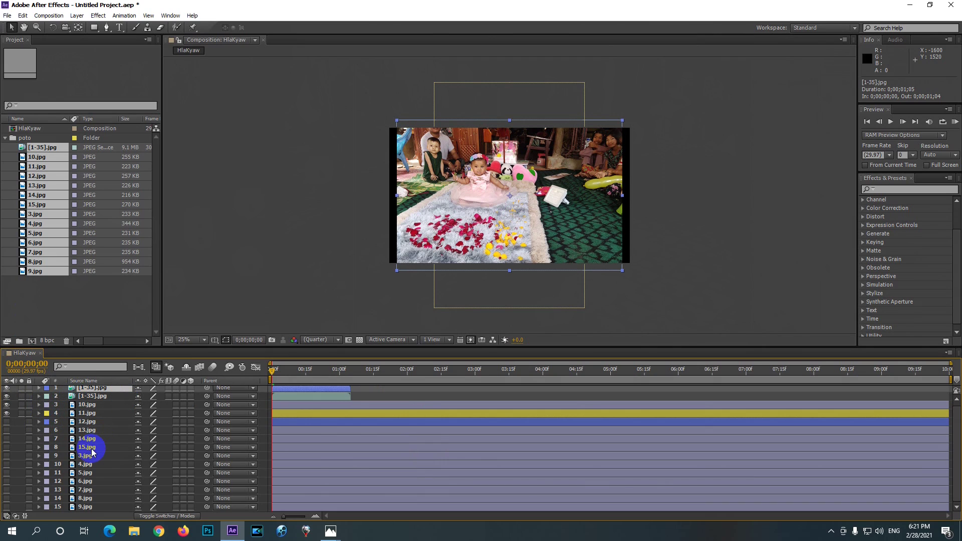
pyautogui.scroll(1, 88, 444)
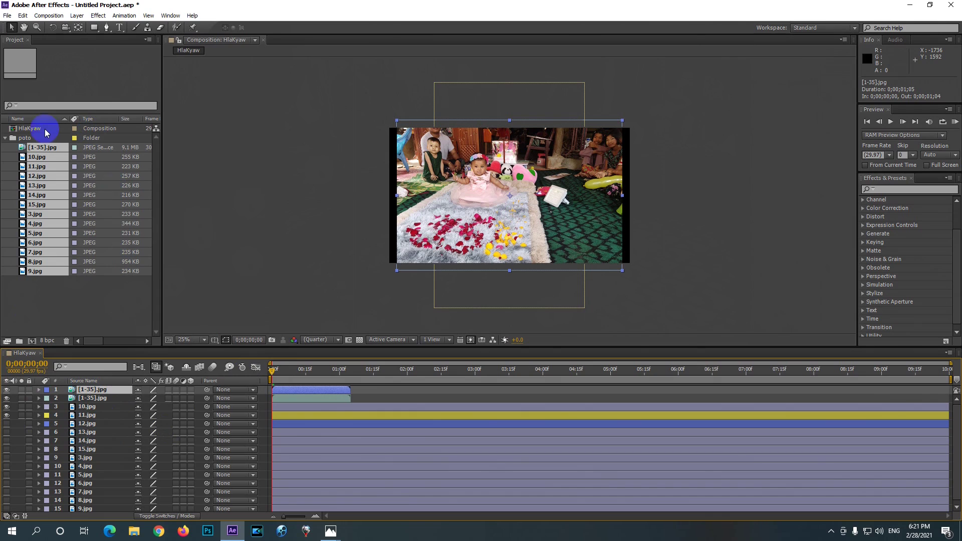
pyautogui.click(5, 137)
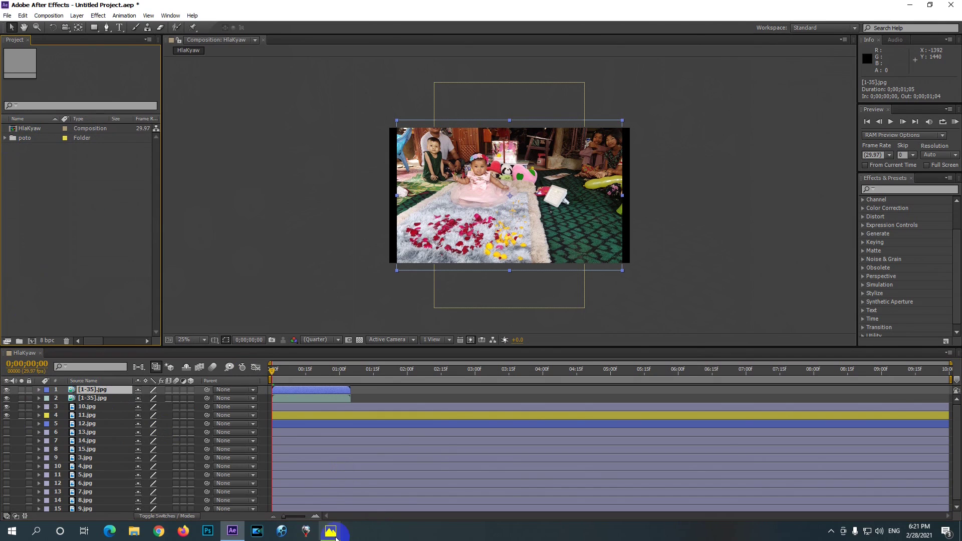
pyautogui.moveTo(329, 535)
pyautogui.click(374, 489)
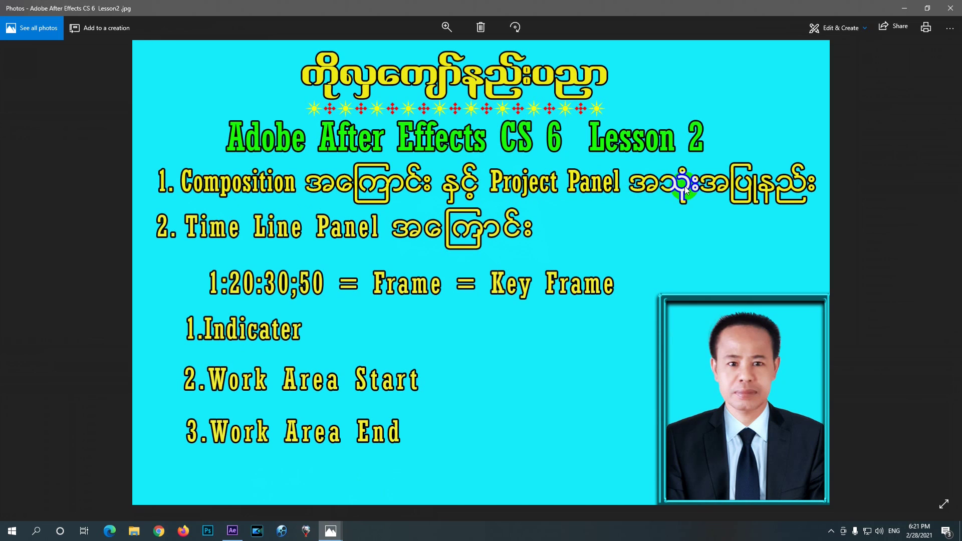
pyautogui.click(232, 532)
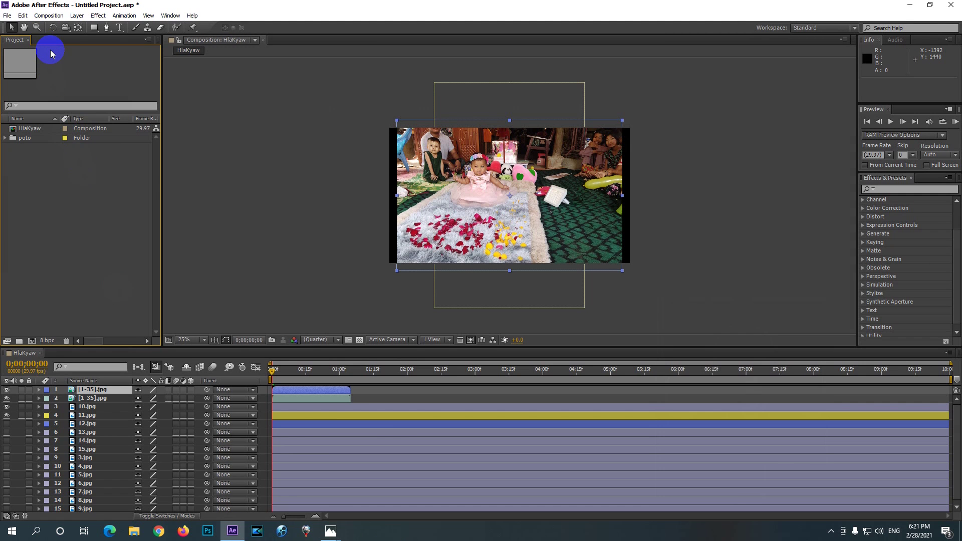
pyautogui.click(48, 16)
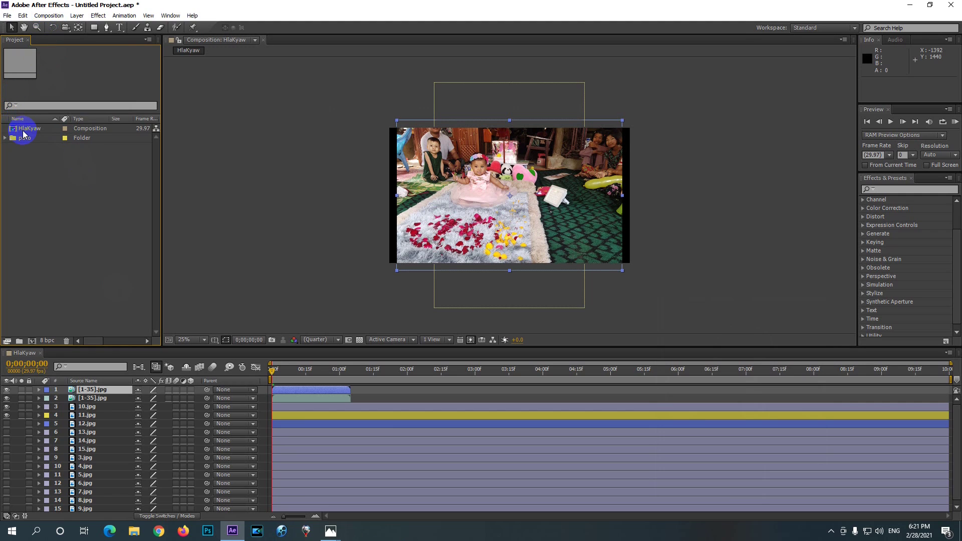
pyautogui.click(23, 129)
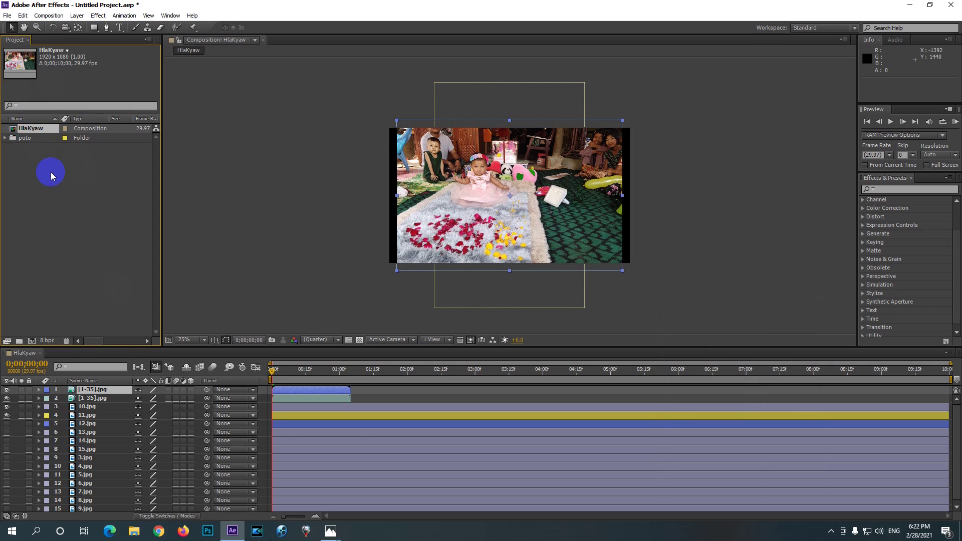
pyautogui.click(43, 149)
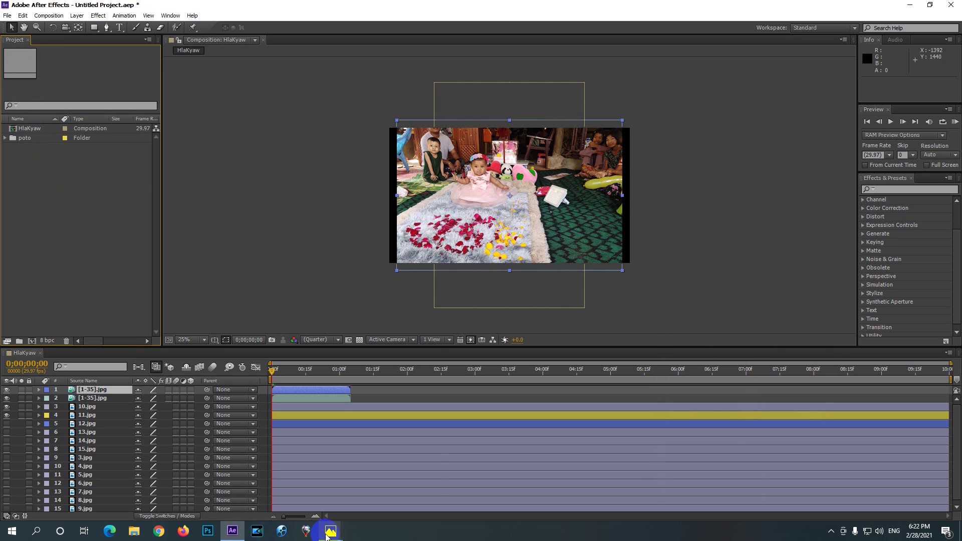
# Step: Show the Lesson 2 slide in Photos, then return to After Effects
pyautogui.moveTo(330, 530)
pyautogui.click(373, 507)
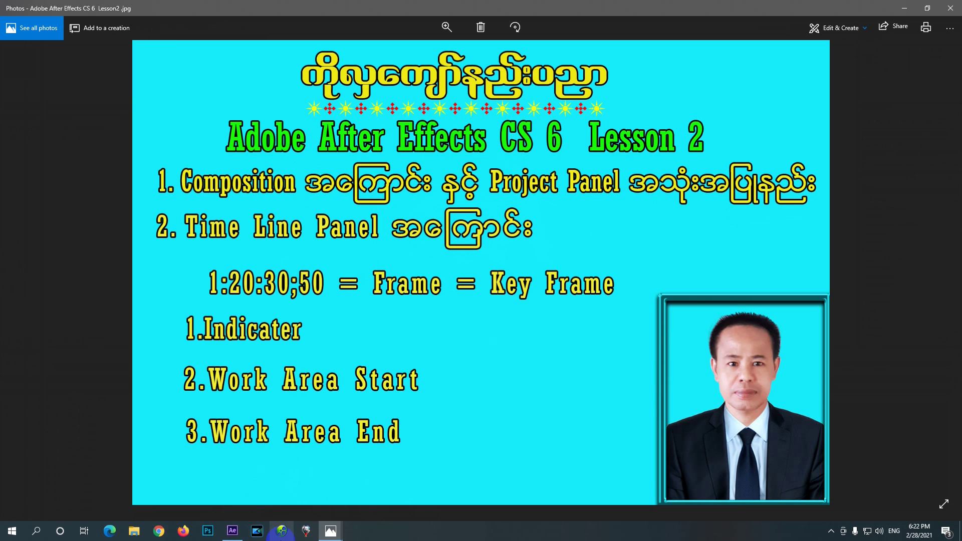
pyautogui.moveTo(231, 535)
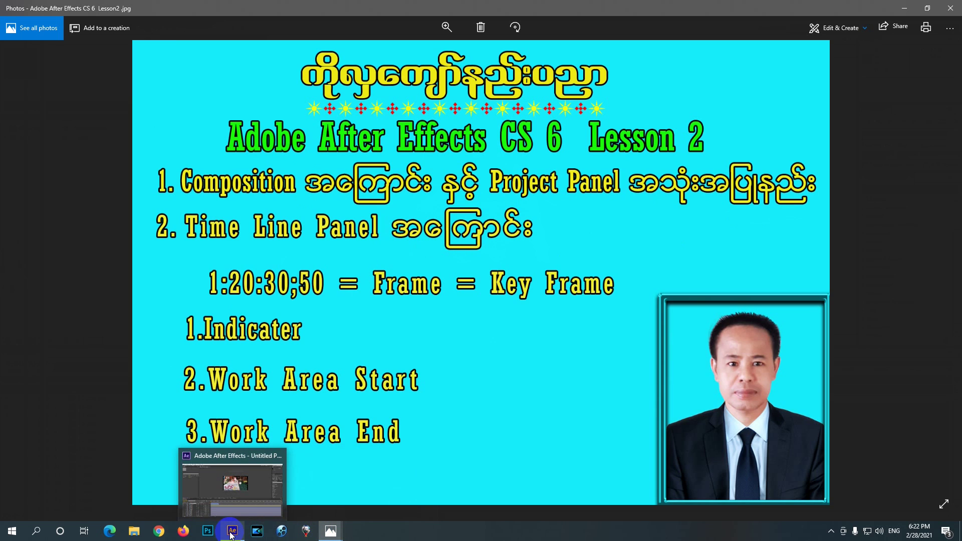
pyautogui.click(233, 535)
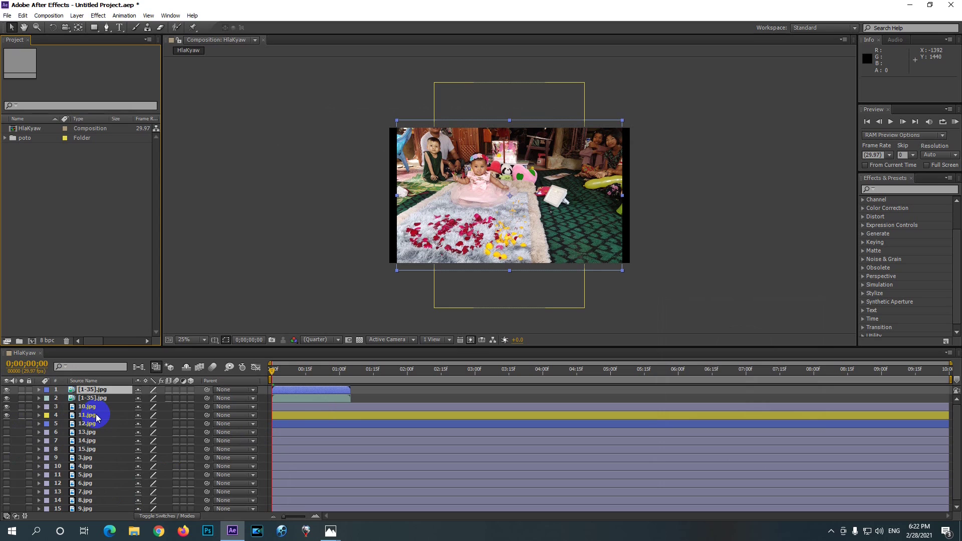
# Step: Delete every layer from HlaKyaw, from the [1-35].jpg layers through 3.jpg to 15.jpg
pyautogui.click(88, 392)
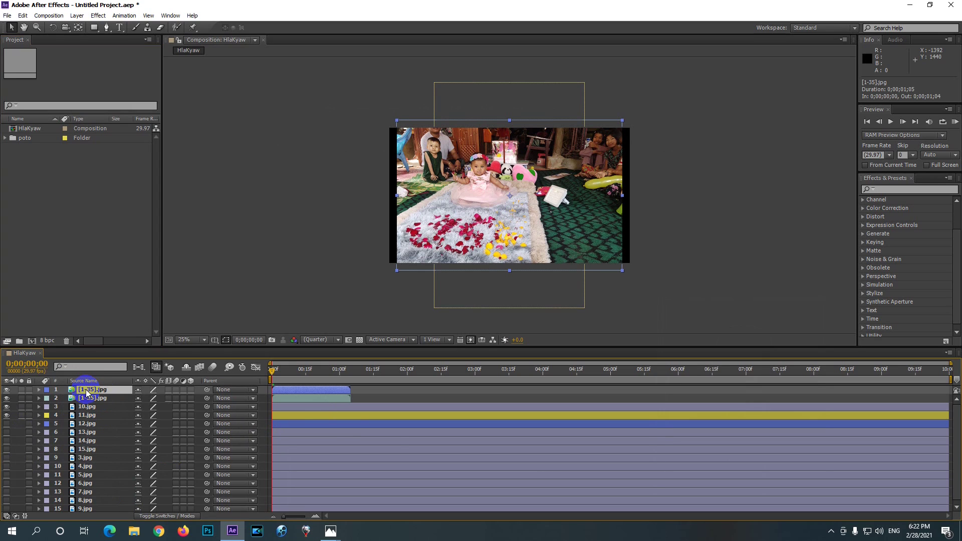
pyautogui.press('Delete')
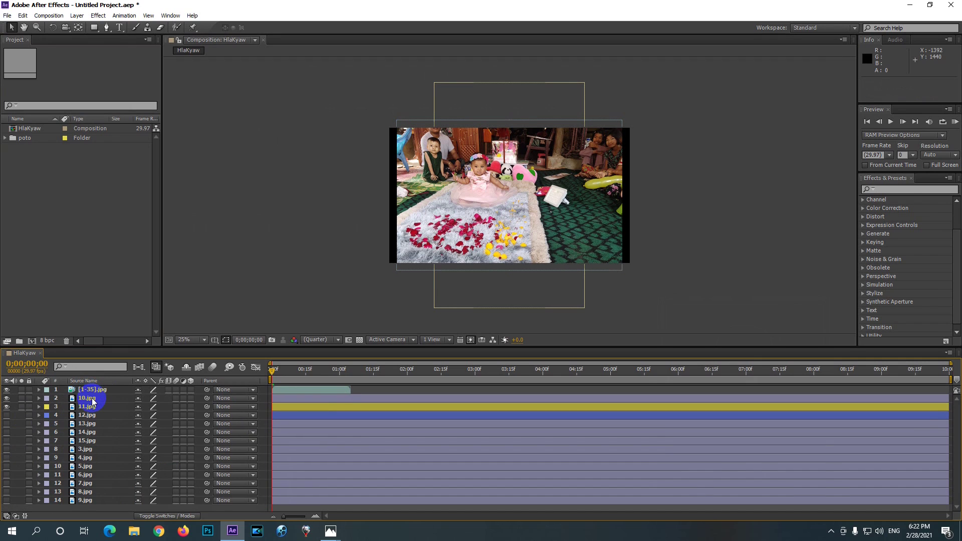
pyautogui.click(81, 392)
pyautogui.press('Delete')
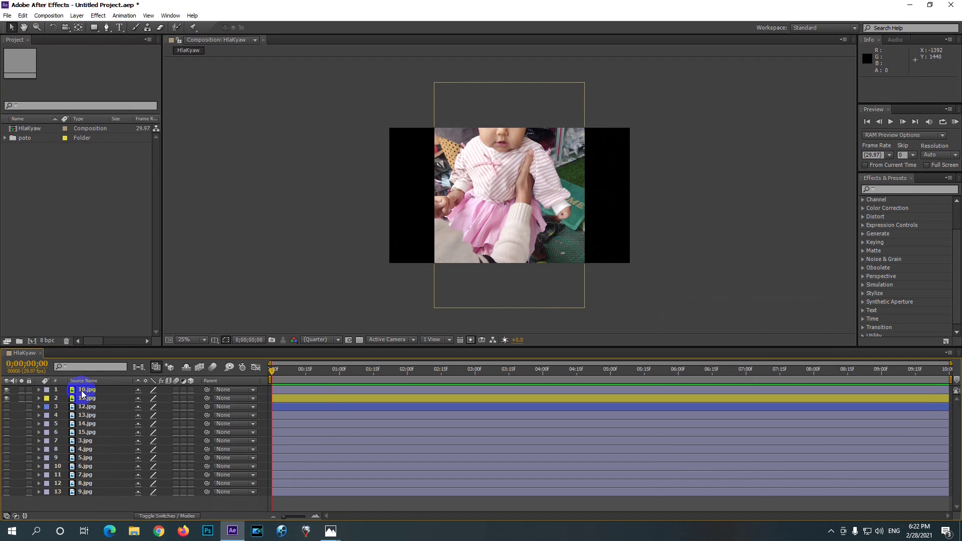
pyautogui.click(82, 392)
pyautogui.press('Delete')
pyautogui.click(82, 392)
pyautogui.press('Delete')
pyautogui.click(83, 392)
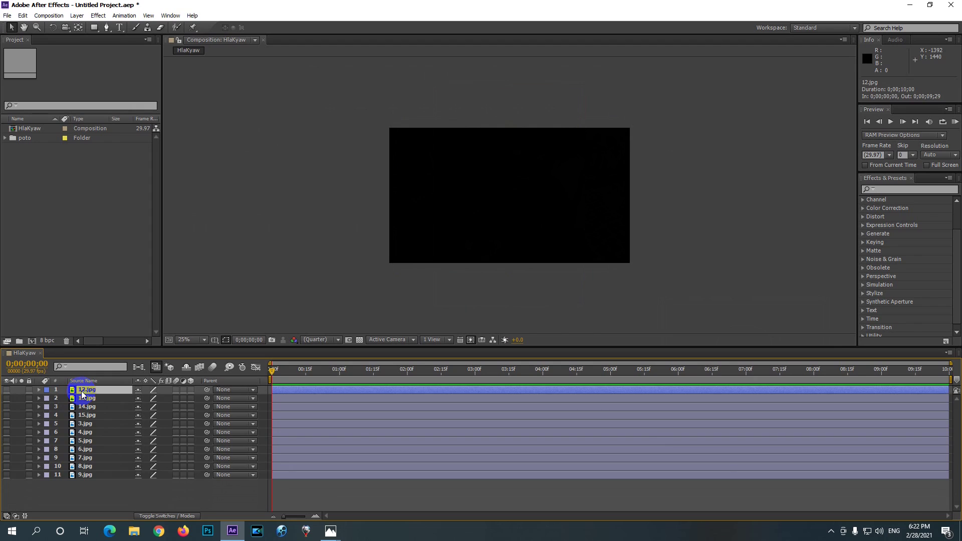
pyautogui.press('Delete')
pyautogui.click(82, 392)
pyautogui.press('Delete')
pyautogui.click(82, 392)
pyautogui.press('Delete')
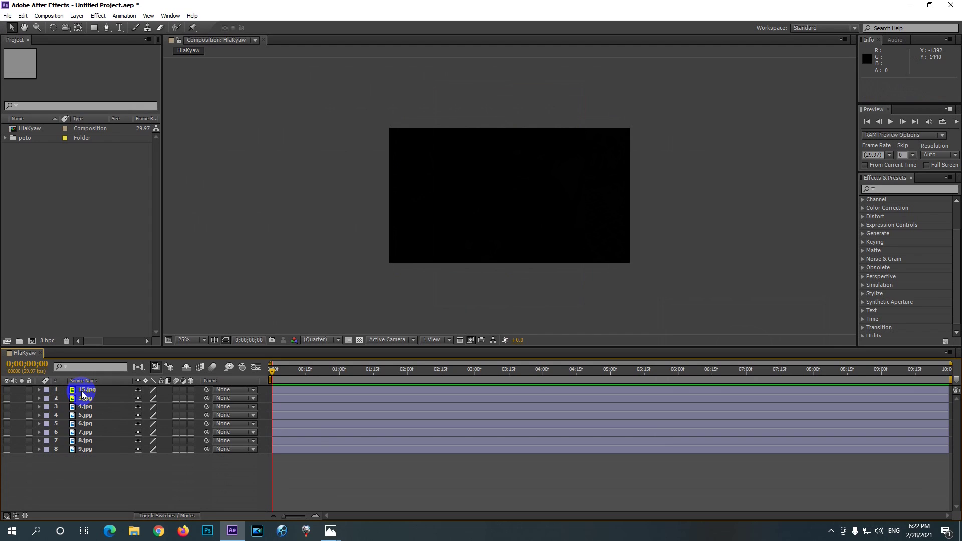
pyautogui.click(81, 391)
pyautogui.press('Delete')
pyautogui.click(81, 391)
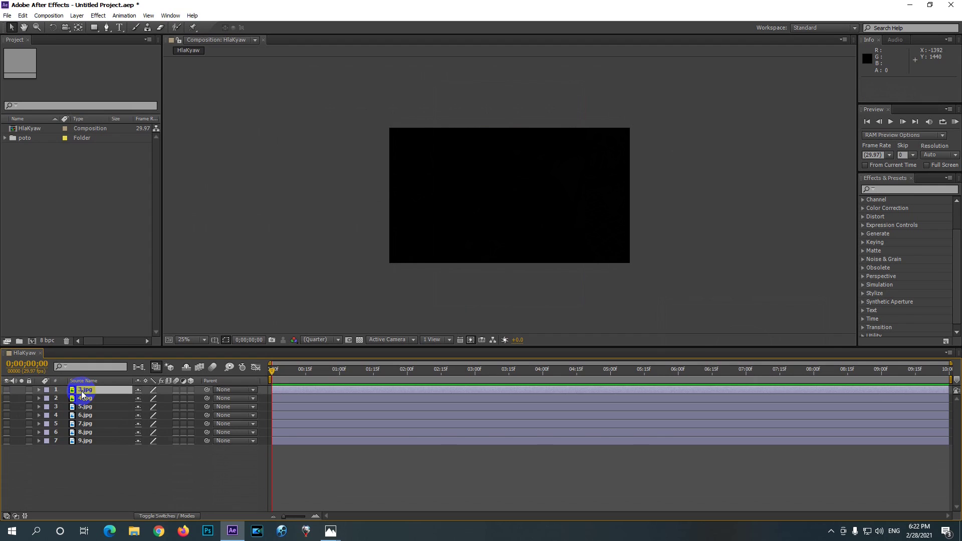
pyautogui.press('Delete')
pyautogui.click(81, 391)
pyautogui.press('Delete')
pyautogui.click(82, 391)
pyautogui.press('Delete')
pyautogui.click(82, 392)
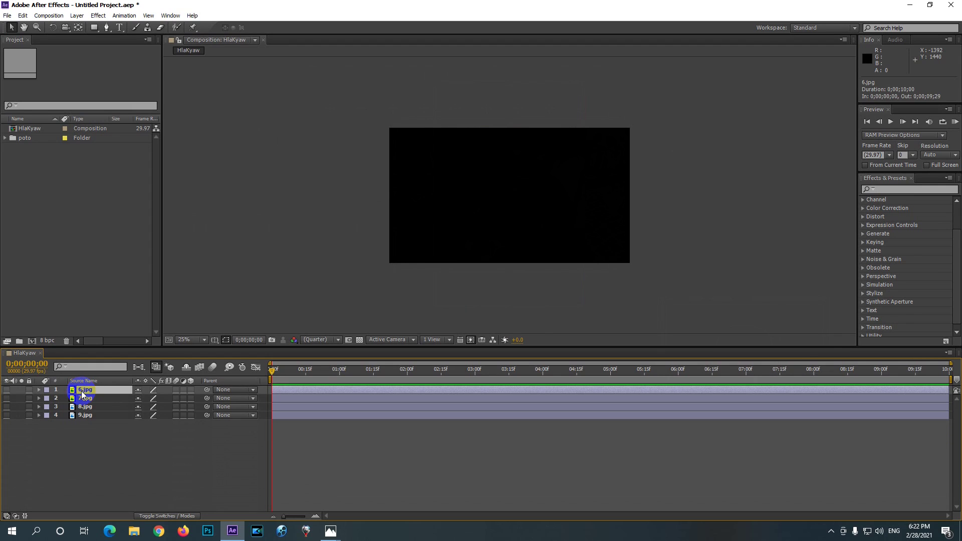
pyautogui.press('Delete')
pyautogui.click(82, 392)
pyautogui.press('Delete')
pyautogui.click(82, 391)
pyautogui.press('Delete')
pyautogui.click(81, 391)
pyautogui.press('Delete')
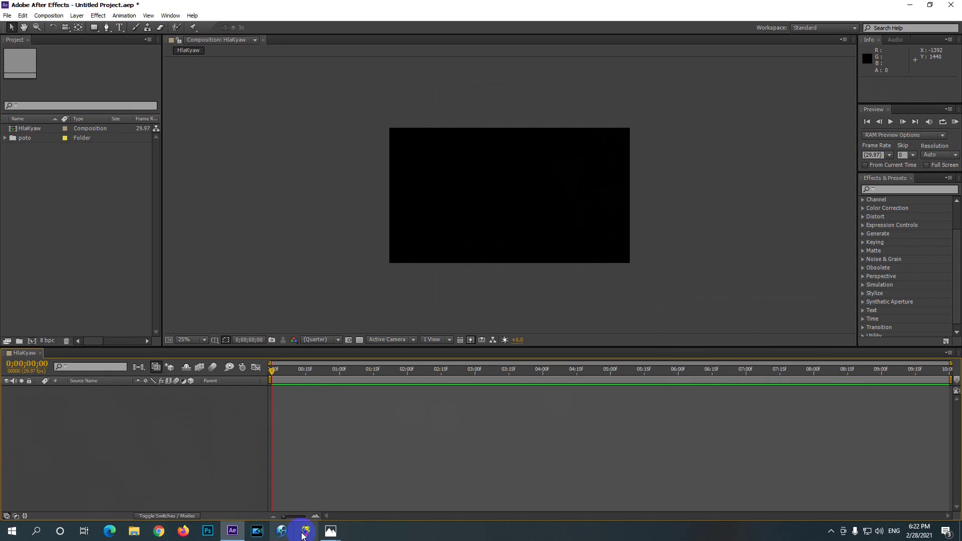
# Step: Glance at the Lesson 2 slide in Photos, then return to After Effects
pyautogui.moveTo(330, 534)
pyautogui.click(377, 483)
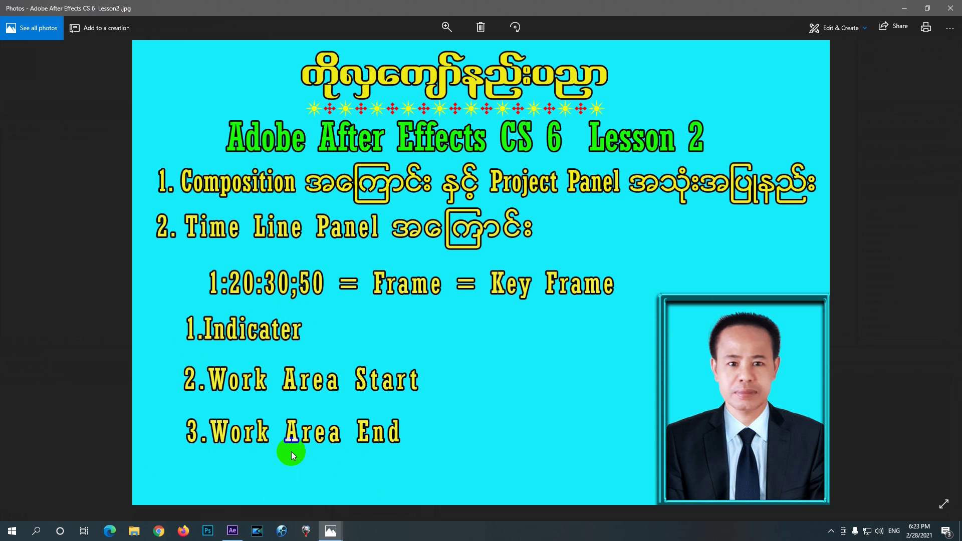
pyautogui.click(232, 531)
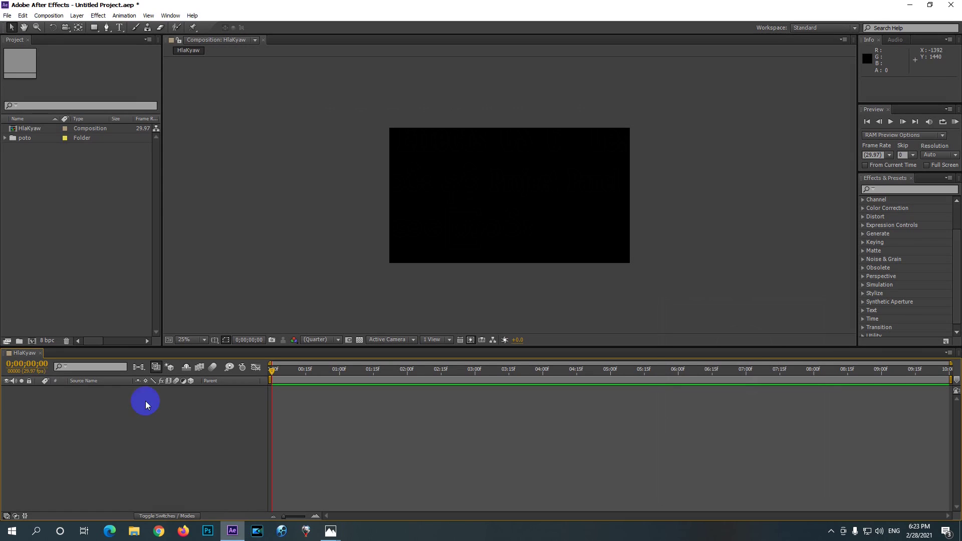
# Step: Drag 10.jpg from the poto folder into HlaKyaw, scrub to about 4 seconds, and RAM-preview it
pyautogui.click(7, 138)
pyautogui.moveTo(31, 158); pyautogui.dragTo(99, 419)
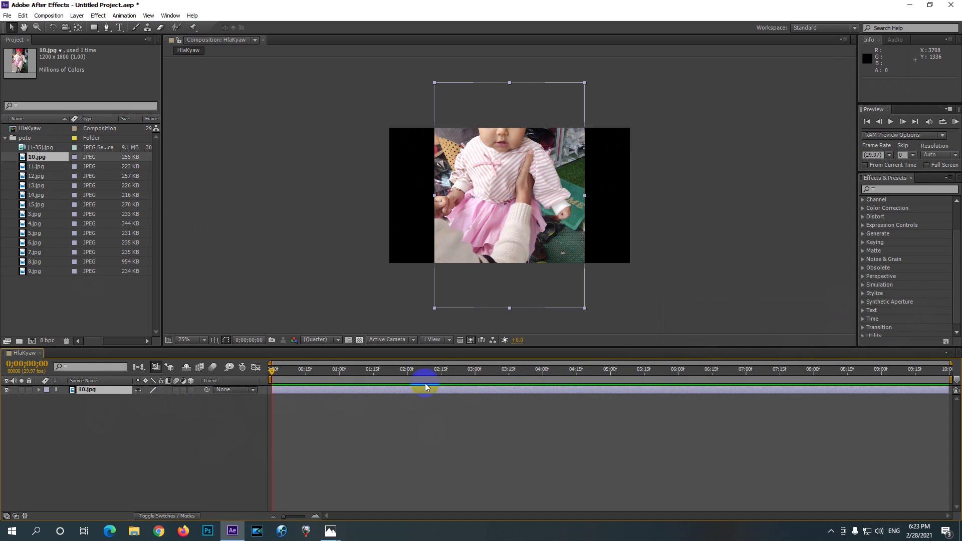
pyautogui.moveTo(272, 373); pyautogui.dragTo(221, 414)
pyautogui.click(956, 122)
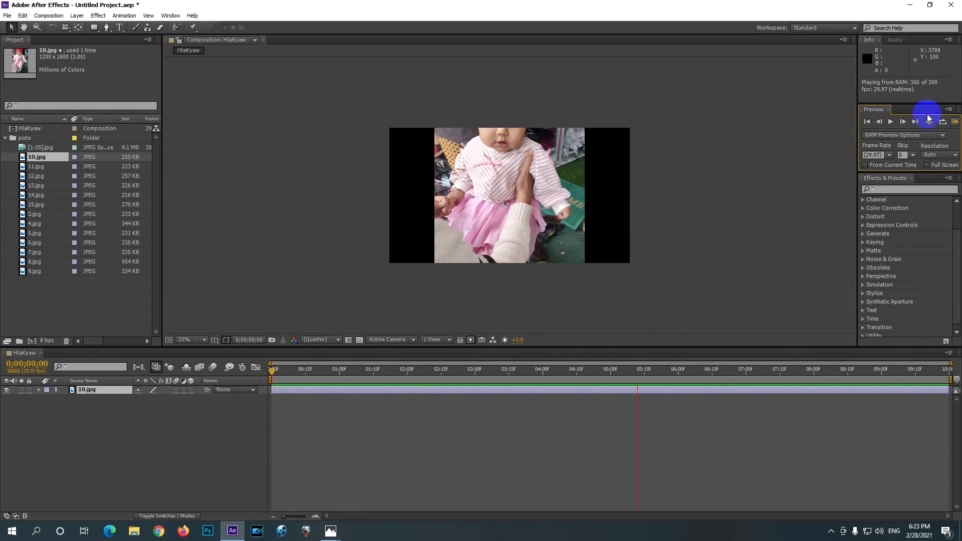
pyautogui.click(947, 116)
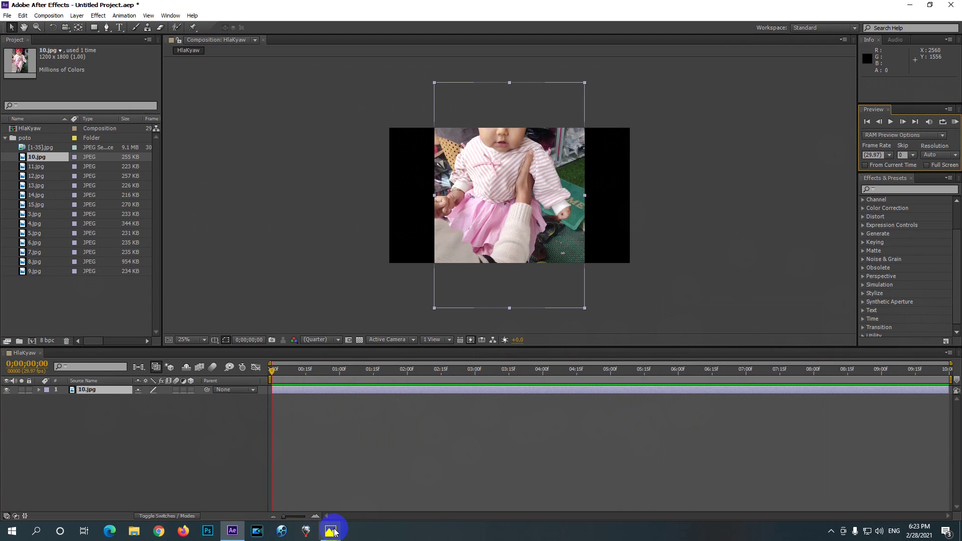
pyautogui.moveTo(337, 534)
pyautogui.click(362, 496)
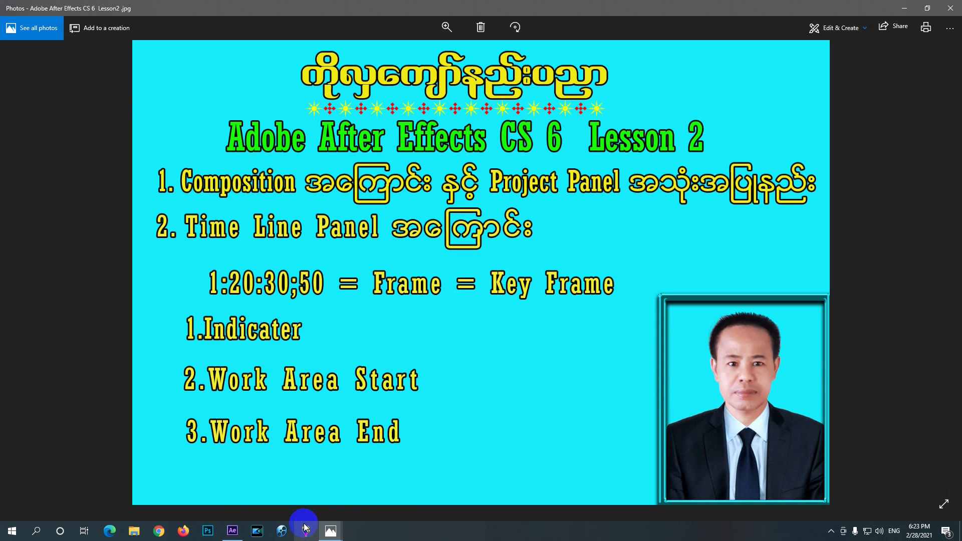
pyautogui.click(331, 531)
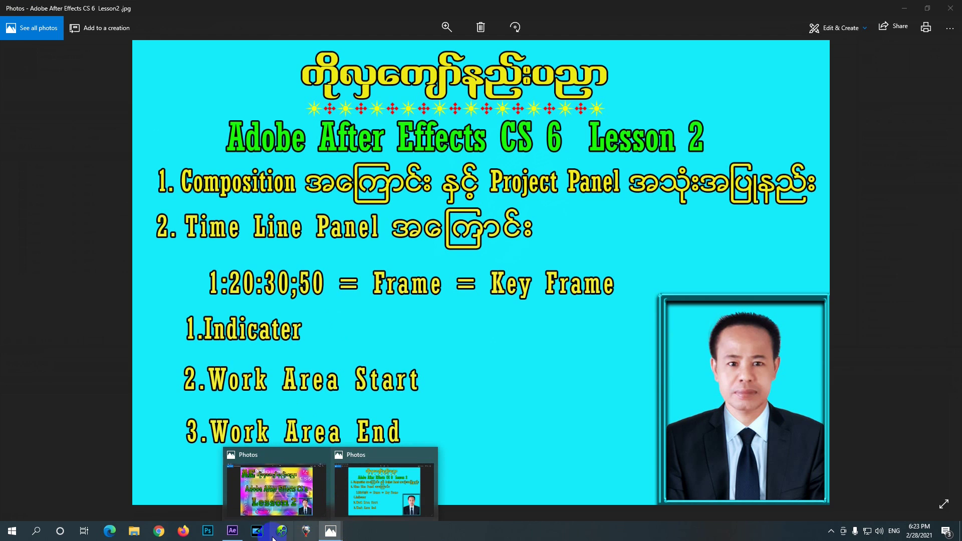
pyautogui.click(232, 531)
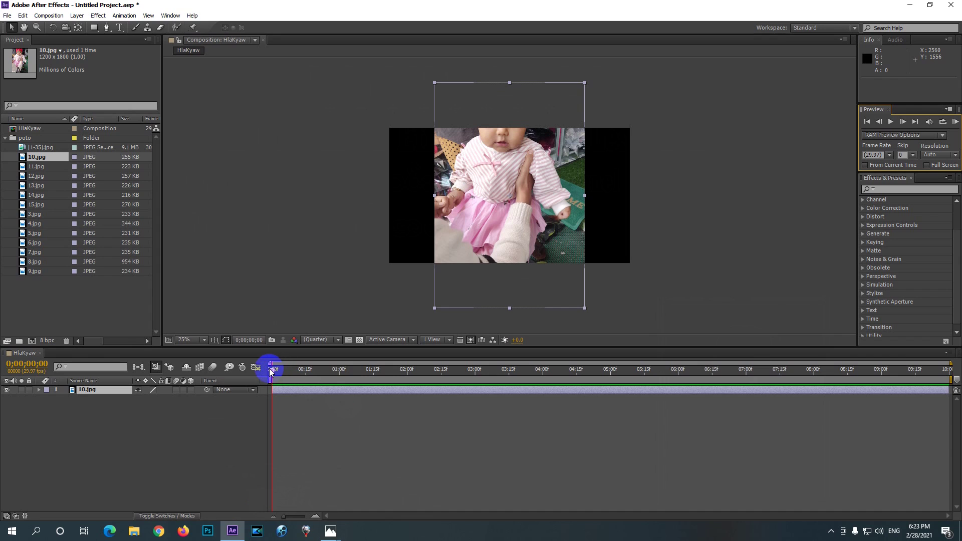
pyautogui.moveTo(271, 373); pyautogui.dragTo(421, 355)
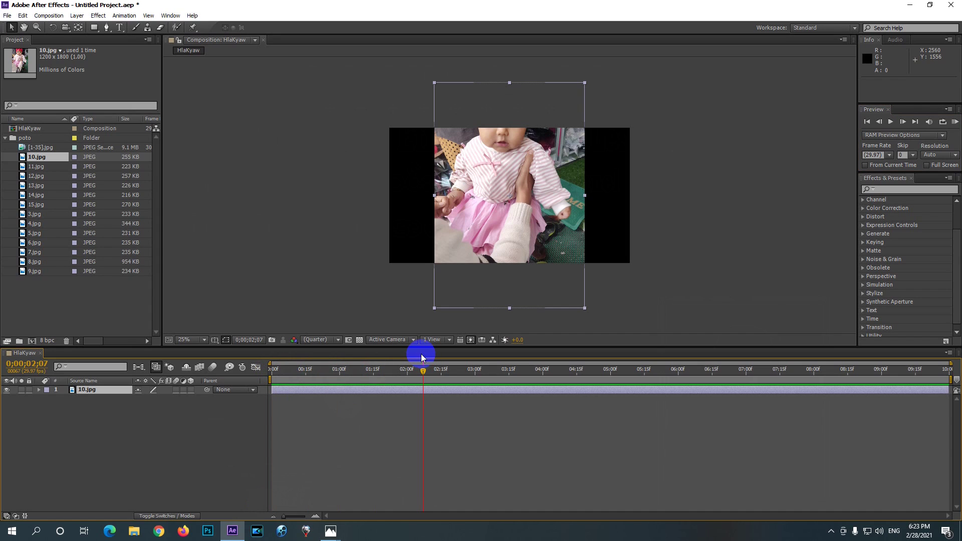
pyautogui.moveTo(426, 374); pyautogui.dragTo(605, 371)
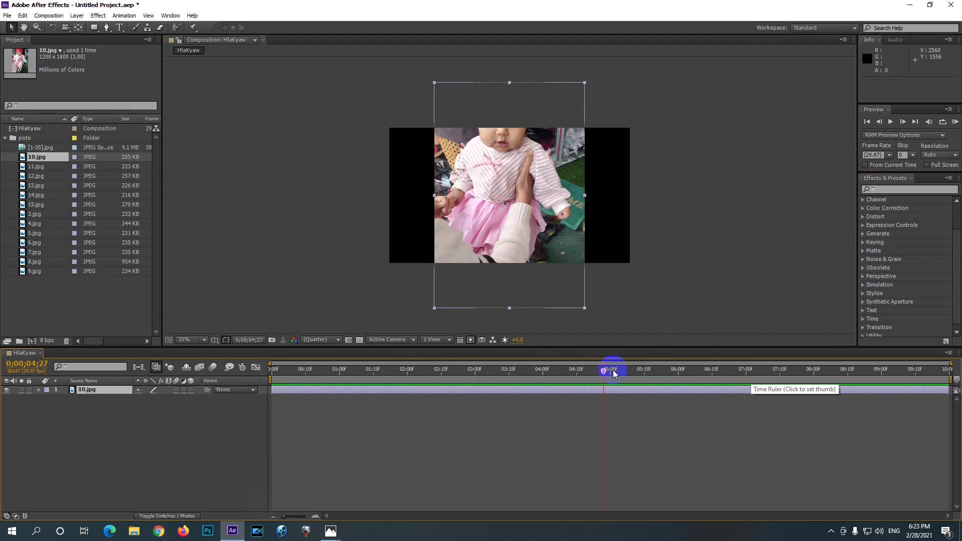
pyautogui.press('Home')
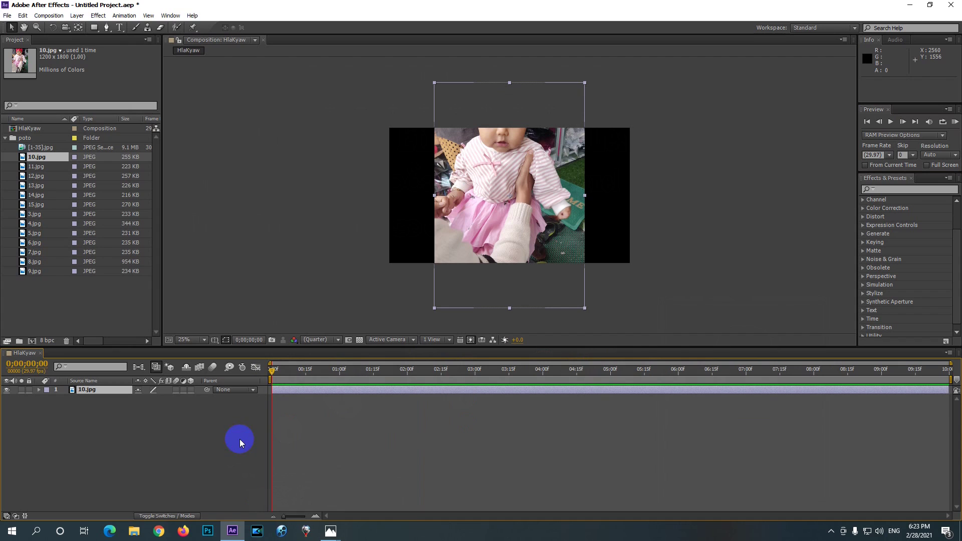
pyautogui.moveTo(272, 375)
pyautogui.mouseDown()
pyautogui.moveTo(329, 373)
pyautogui.moveTo(264, 390)
pyautogui.mouseUp()
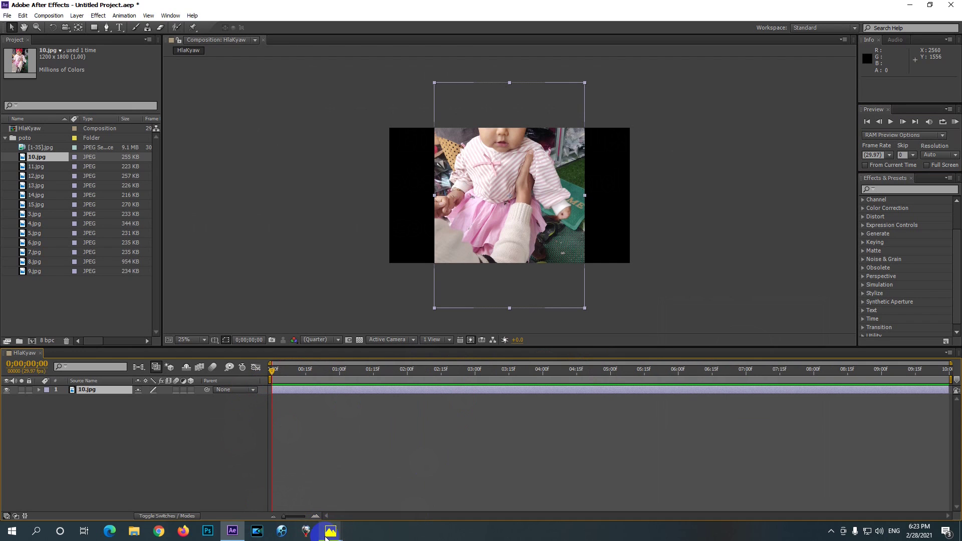
pyautogui.moveTo(329, 534)
pyautogui.click(361, 486)
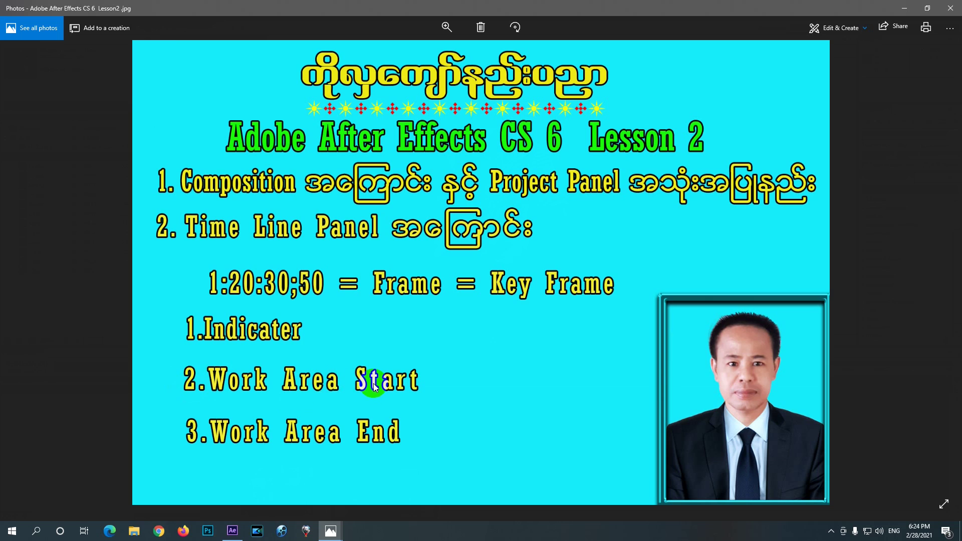
pyautogui.moveTo(331, 532)
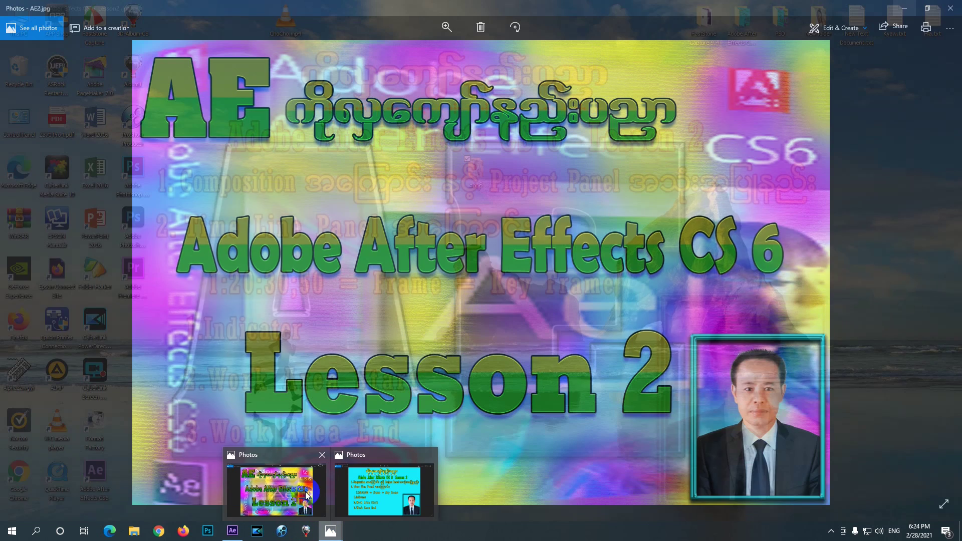
pyautogui.click(307, 495)
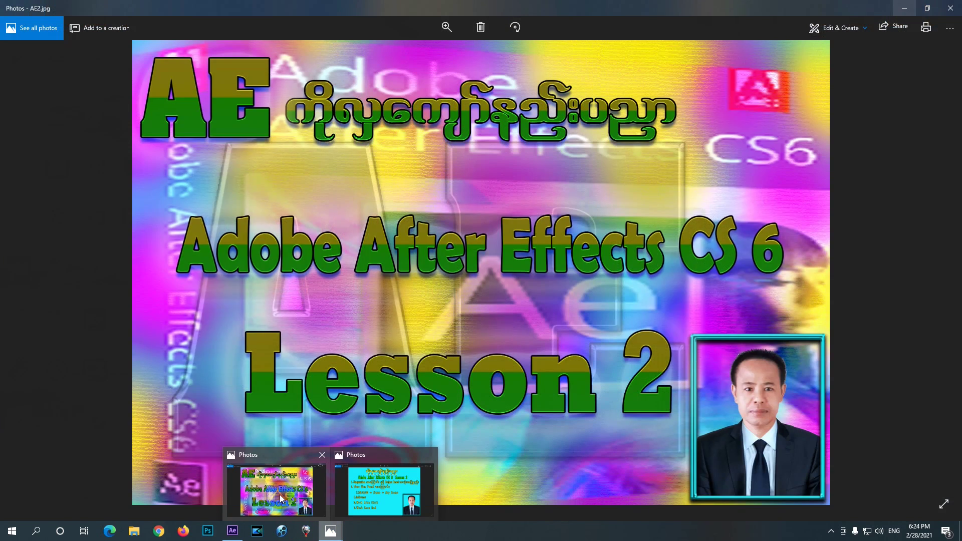
pyautogui.click(236, 534)
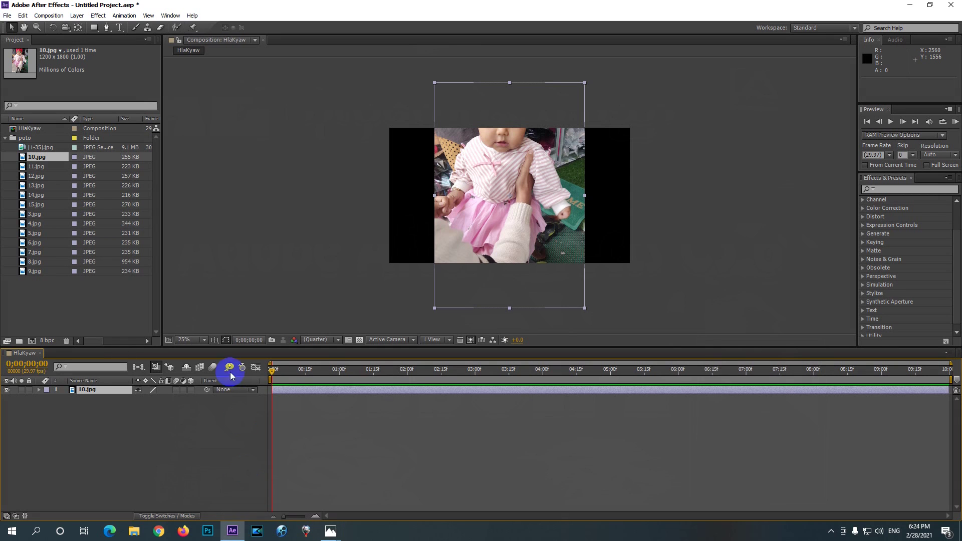
# Step: Try moving the indicator and the work area end, then park the indicator at 0;00;00;15
pyautogui.moveTo(270, 372); pyautogui.dragTo(266, 394)
pyautogui.moveTo(951, 380)
pyautogui.mouseDown()
pyautogui.moveTo(938, 383)
pyautogui.moveTo(953, 385)
pyautogui.mouseUp()
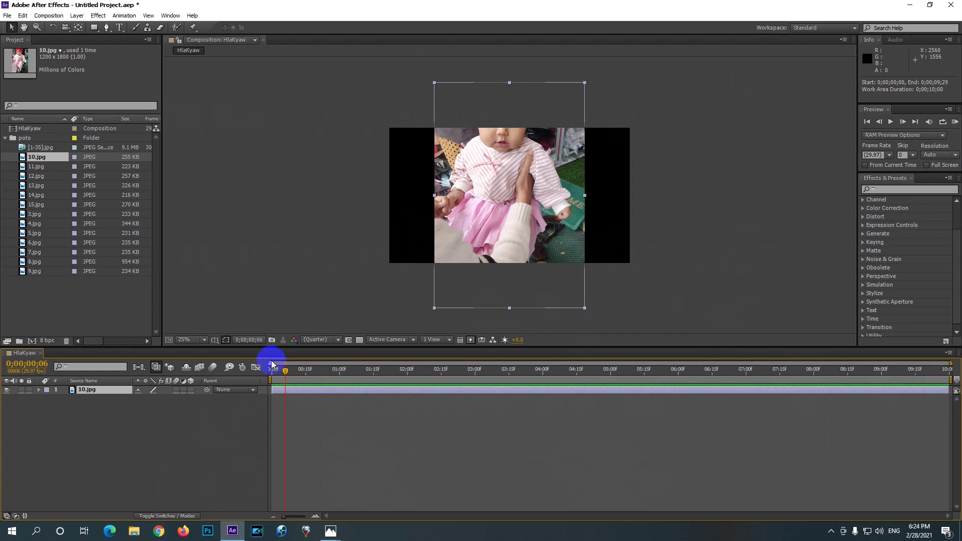
pyautogui.moveTo(286, 369); pyautogui.dragTo(305, 389)
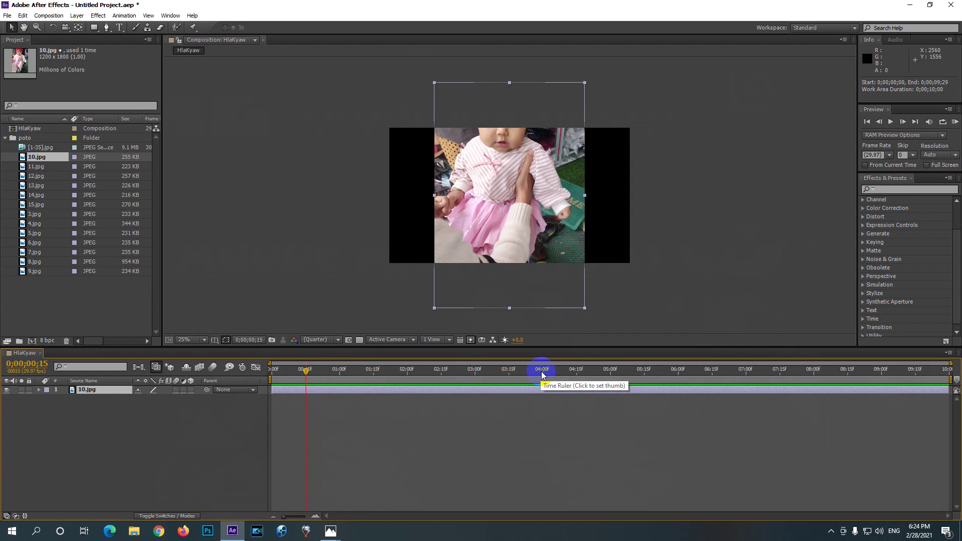
pyautogui.rightClick(113, 440)
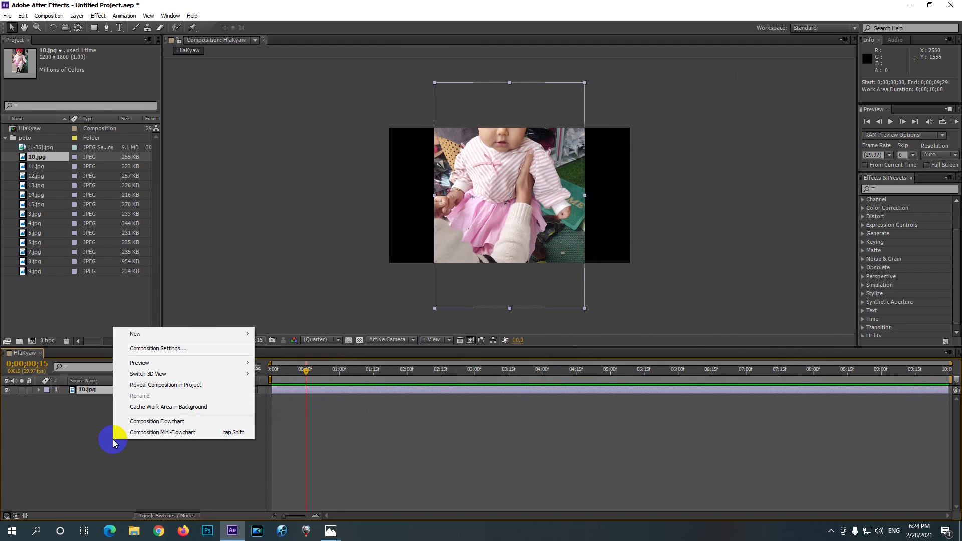
pyautogui.moveTo(236, 335)
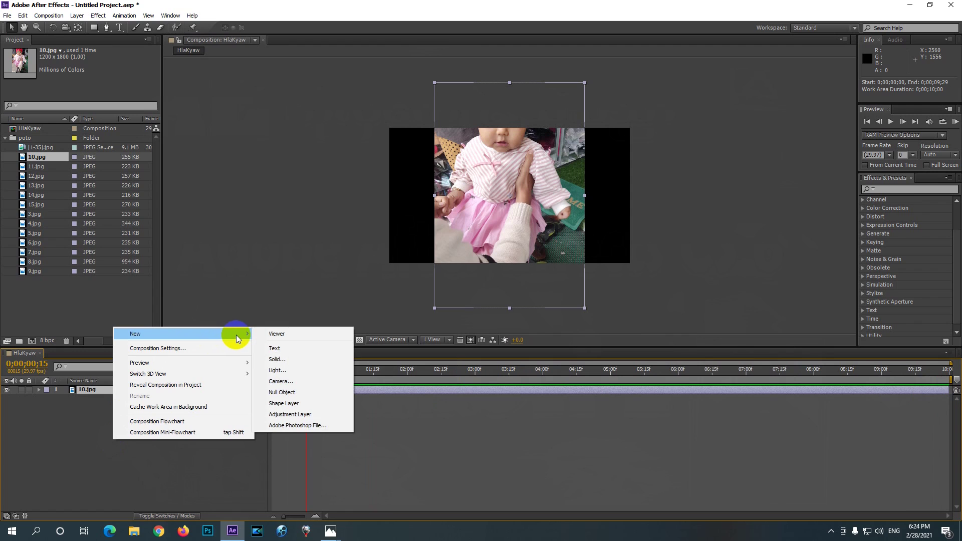
pyautogui.click(64, 434)
pyautogui.rightClick(64, 434)
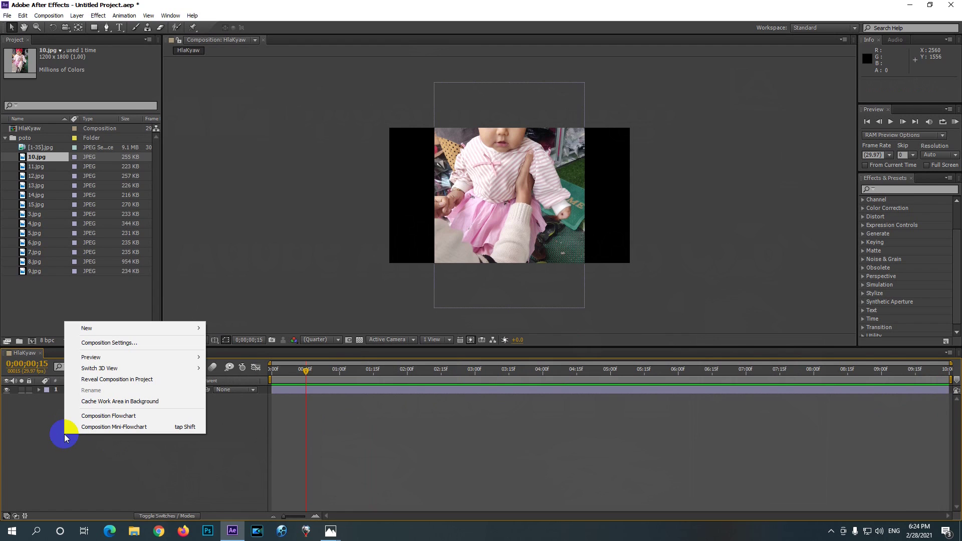
pyautogui.click(203, 327)
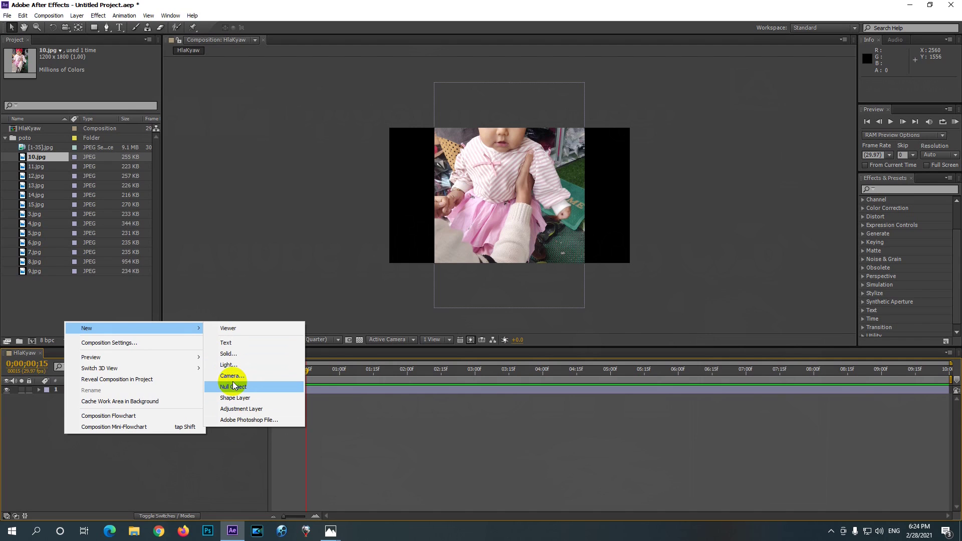
pyautogui.click(167, 449)
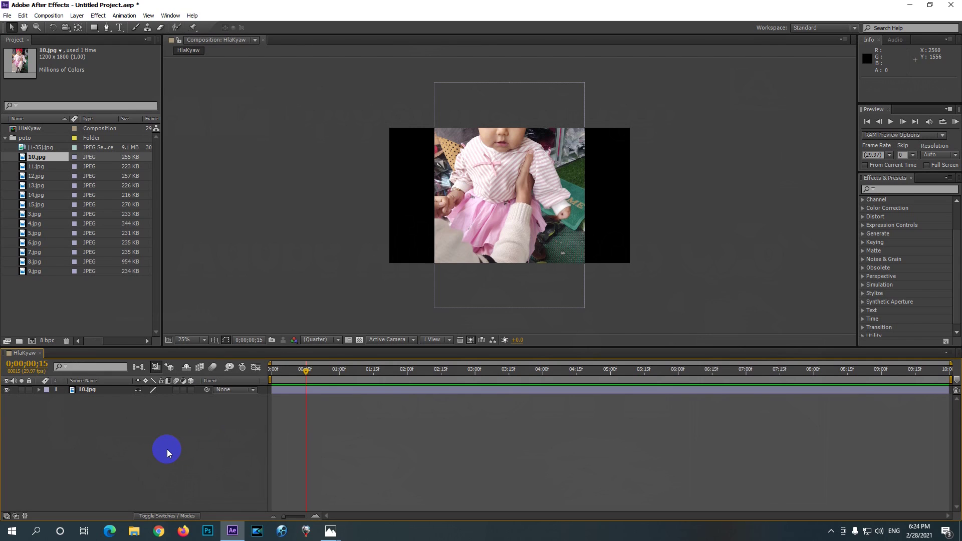
pyautogui.click(167, 516)
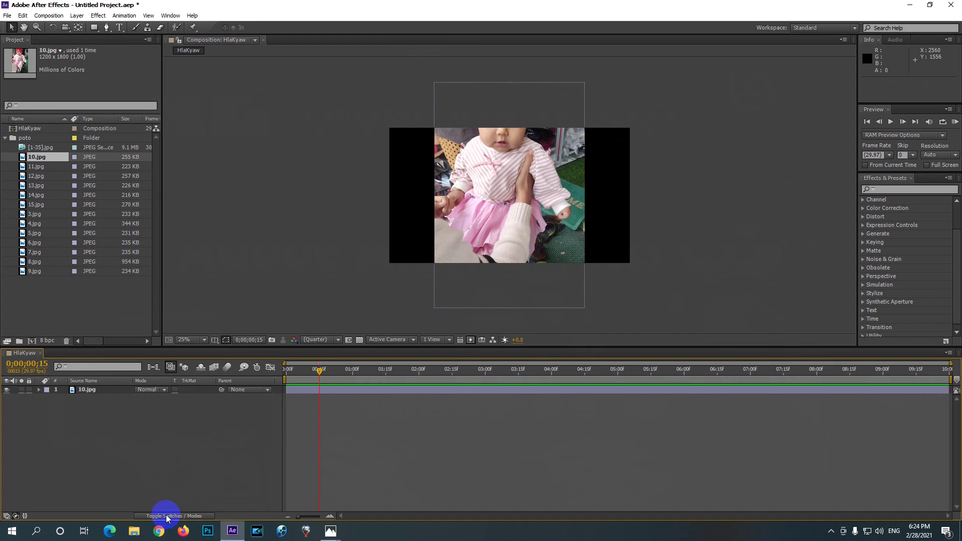
pyautogui.click(160, 390)
pyautogui.click(120, 423)
pyautogui.click(161, 389)
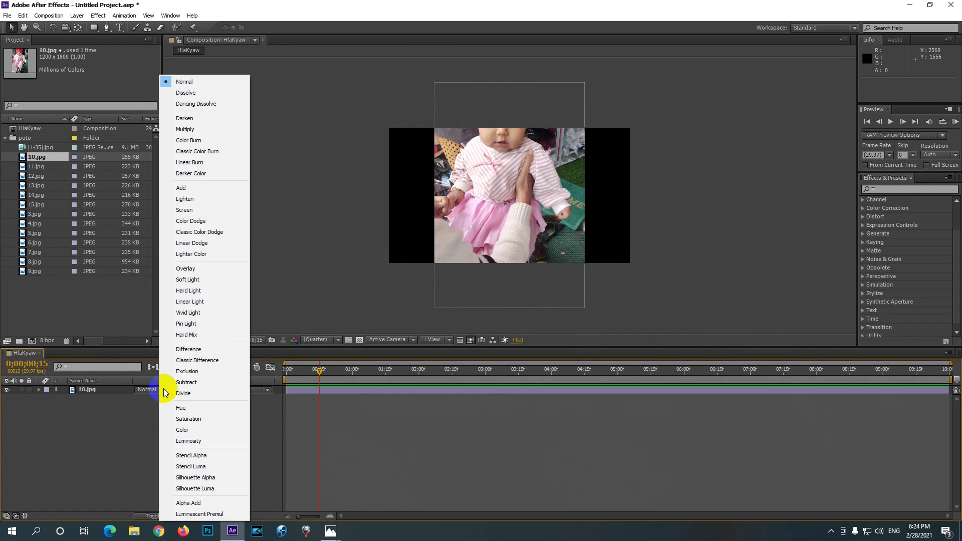
pyautogui.click(165, 394)
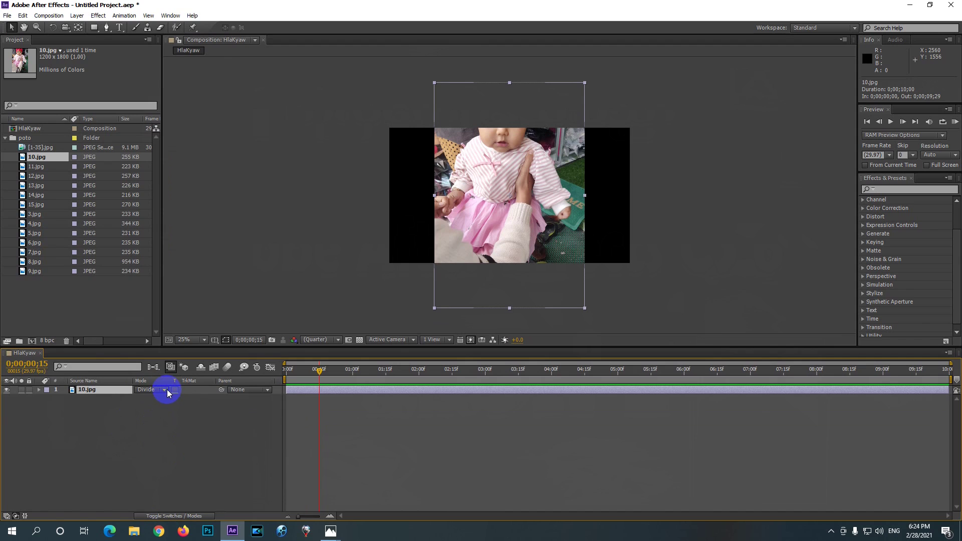
pyautogui.click(166, 391)
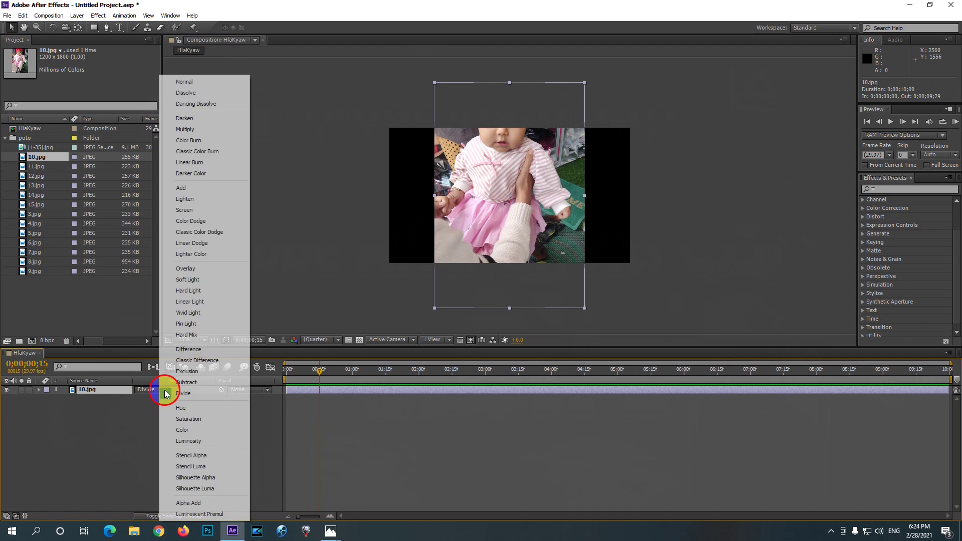
pyautogui.click(183, 84)
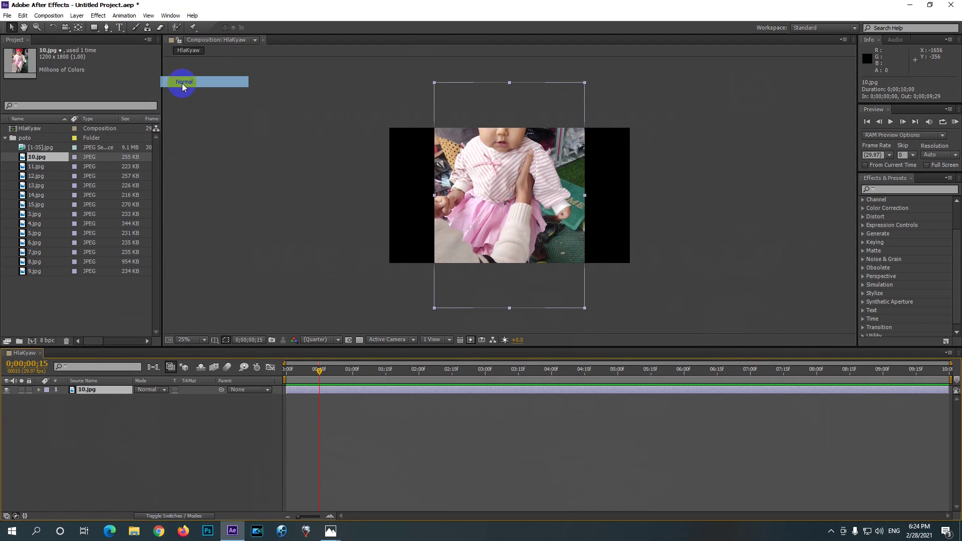
pyautogui.click(170, 515)
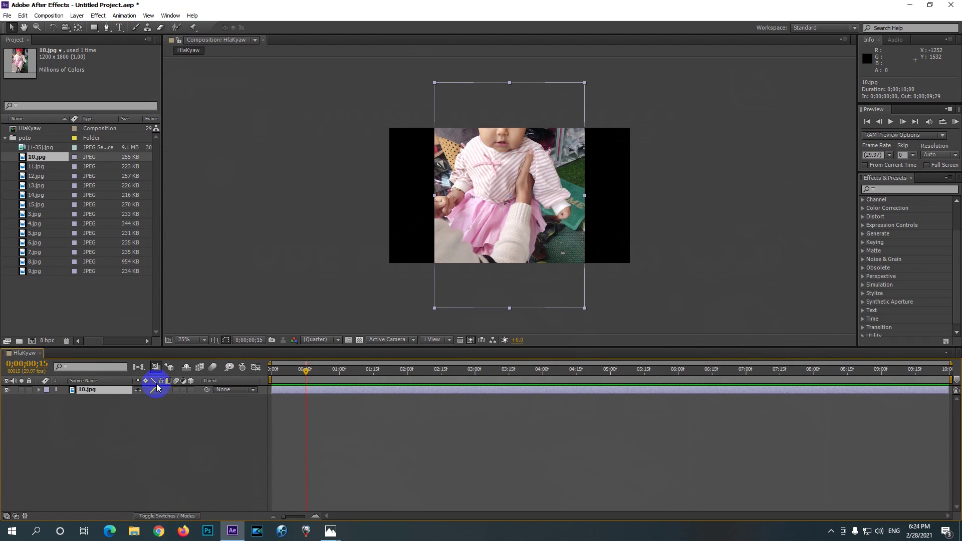
# Step: Enable the 3D switch on 10.jpg and compare the switch and mode columns
pyautogui.click(190, 392)
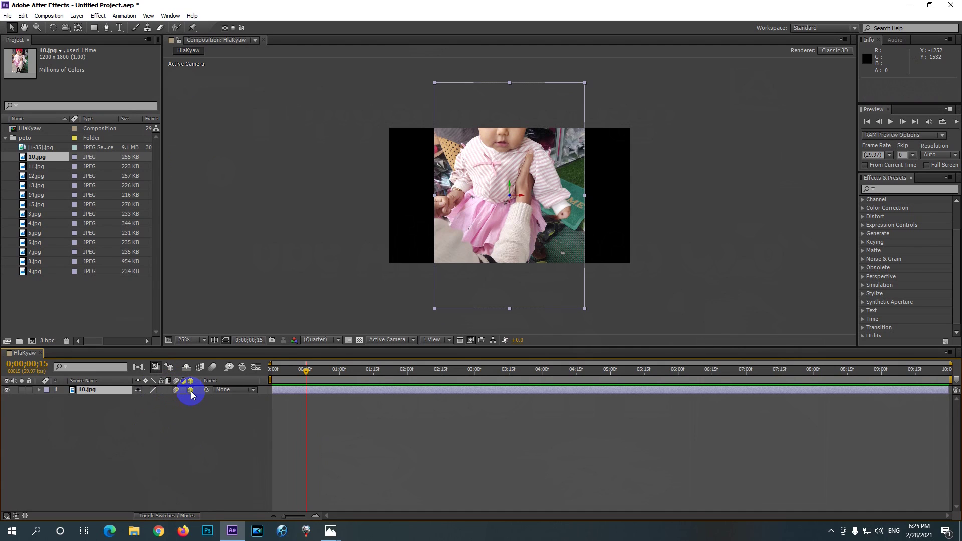
pyautogui.click(174, 517)
pyautogui.click(173, 517)
pyautogui.click(174, 518)
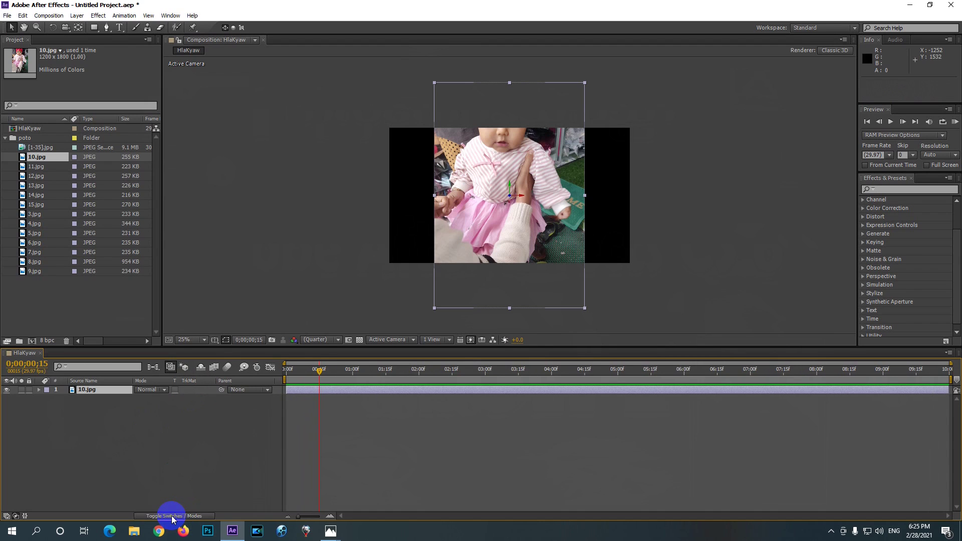
pyautogui.click(173, 517)
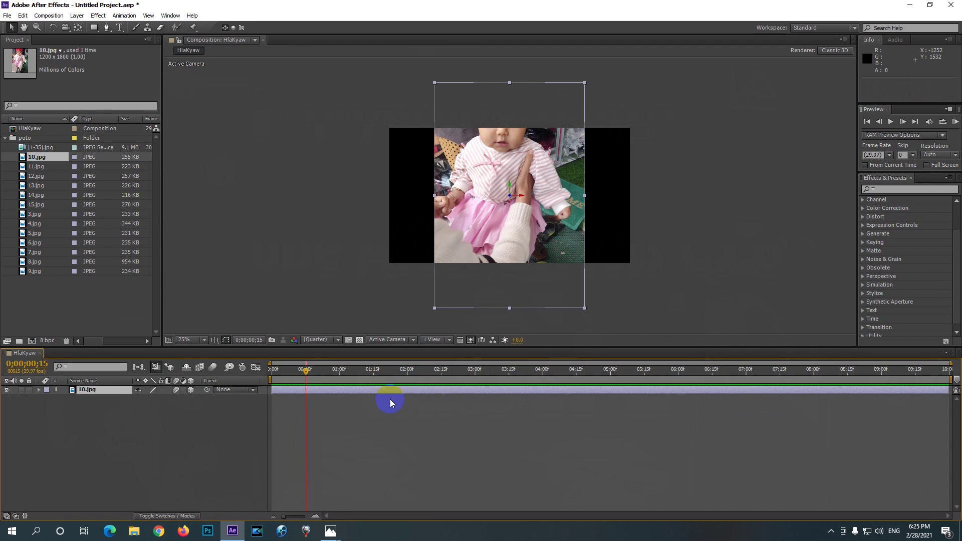
pyautogui.click(283, 517)
# Step: Zoom the time ruler to frame level and back to 10 seconds, then return time to 0;00;00;00
pyautogui.moveTo(283, 517); pyautogui.dragTo(299, 532)
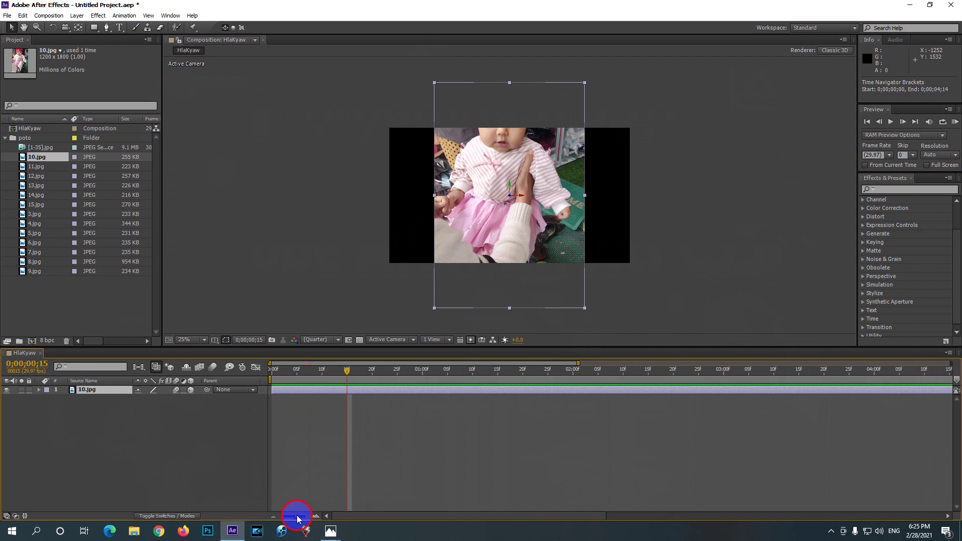
pyautogui.moveTo(297, 518); pyautogui.dragTo(276, 531)
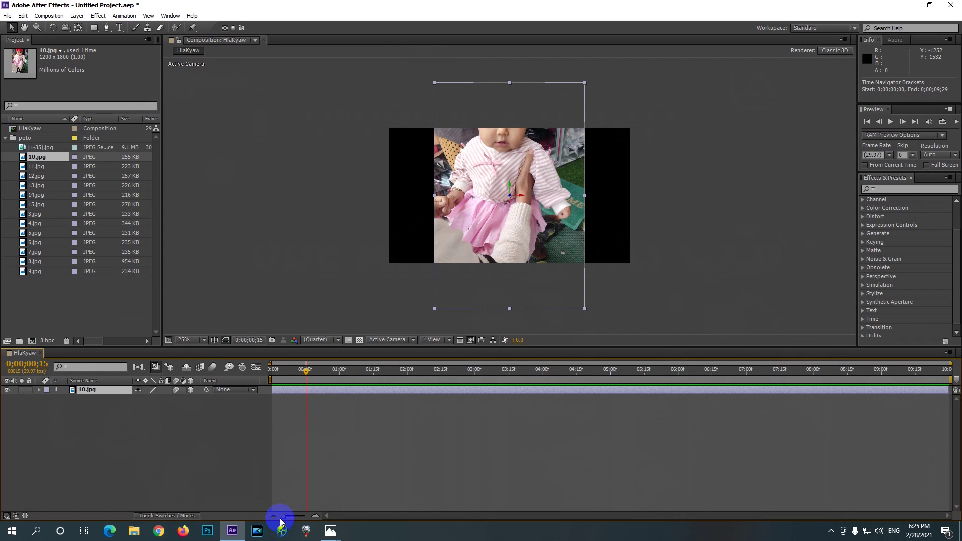
pyautogui.click(315, 520)
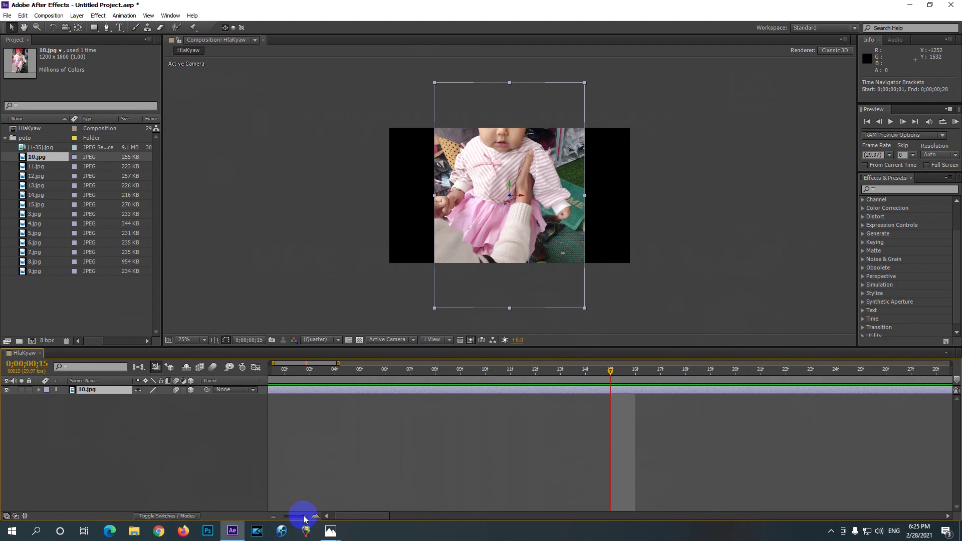
pyautogui.moveTo(304, 518); pyautogui.dragTo(283, 522)
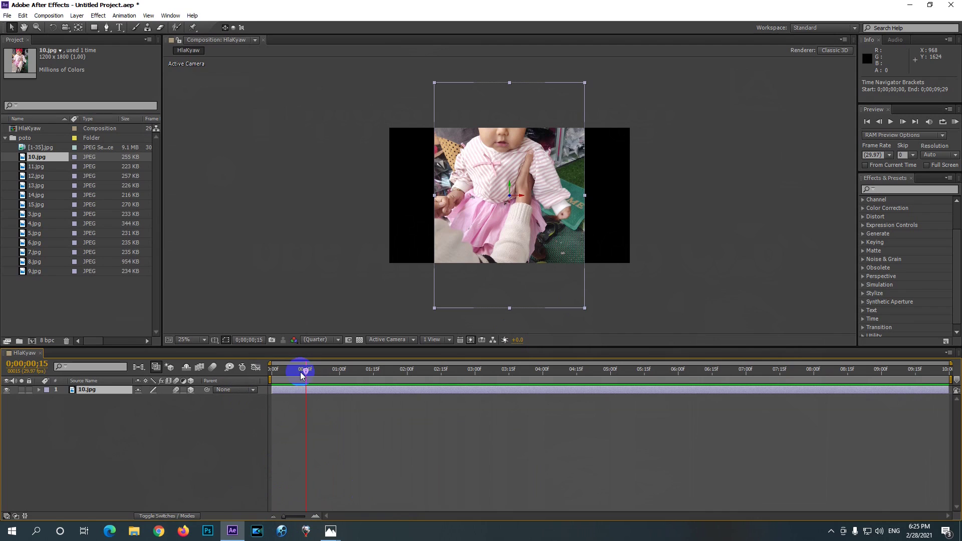
pyautogui.moveTo(301, 374); pyautogui.dragTo(266, 378)
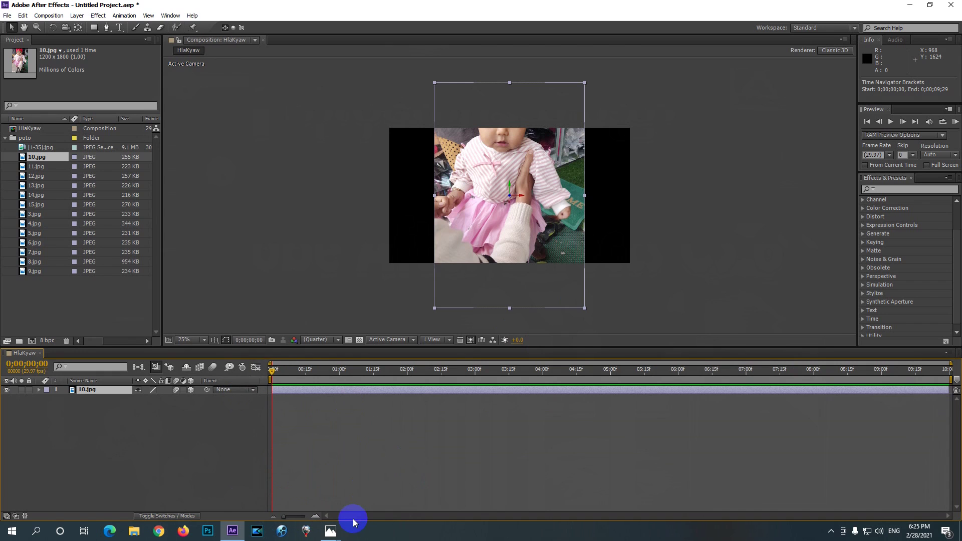
pyautogui.click(330, 532)
# Step: Show the Adobe After Effects CS 6 Lesson2.jpg slide in Photos
pyautogui.click(384, 488)
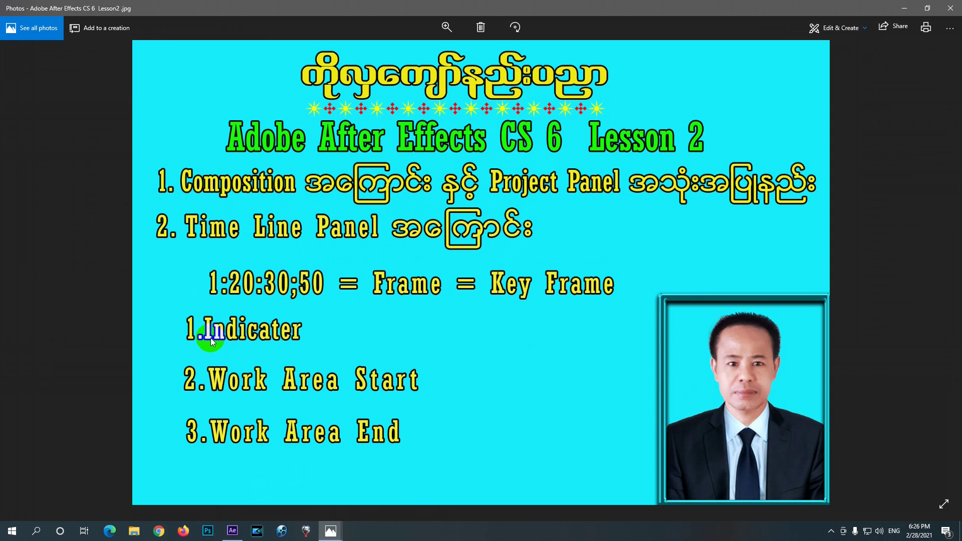
pyautogui.moveTo(232, 530)
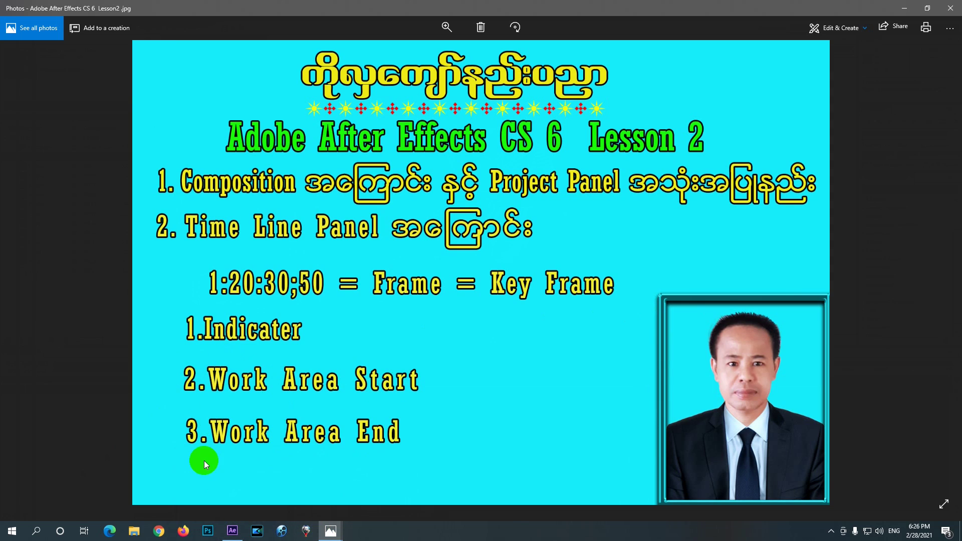
pyautogui.click(246, 534)
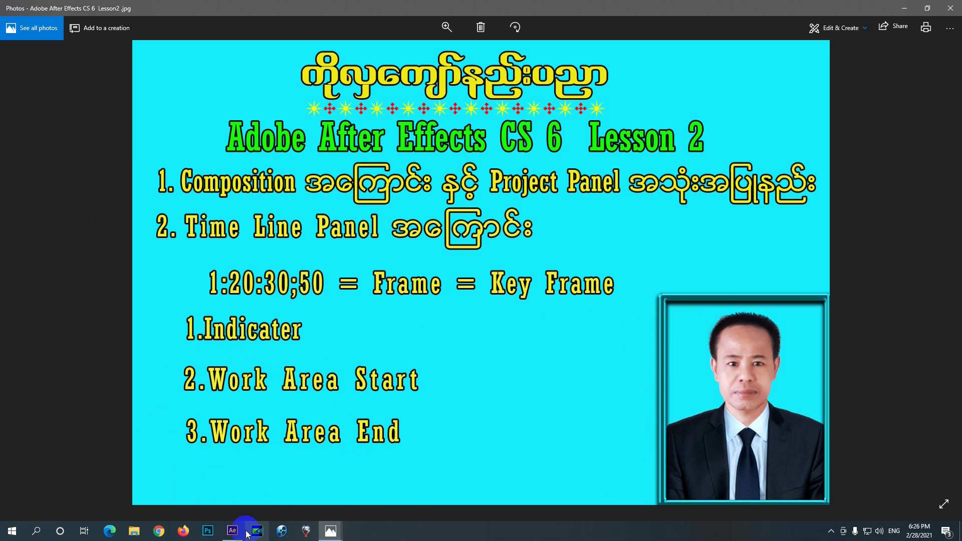
pyautogui.moveTo(234, 535)
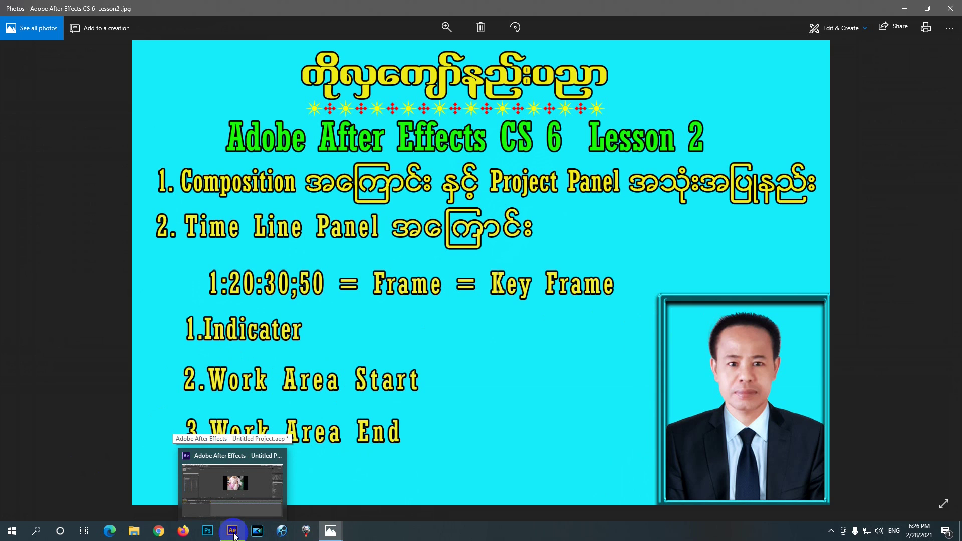
# Step: Back in After Effects, collapse the poto folder and deselect 10.jpg in the Project panel
pyautogui.click(234, 536)
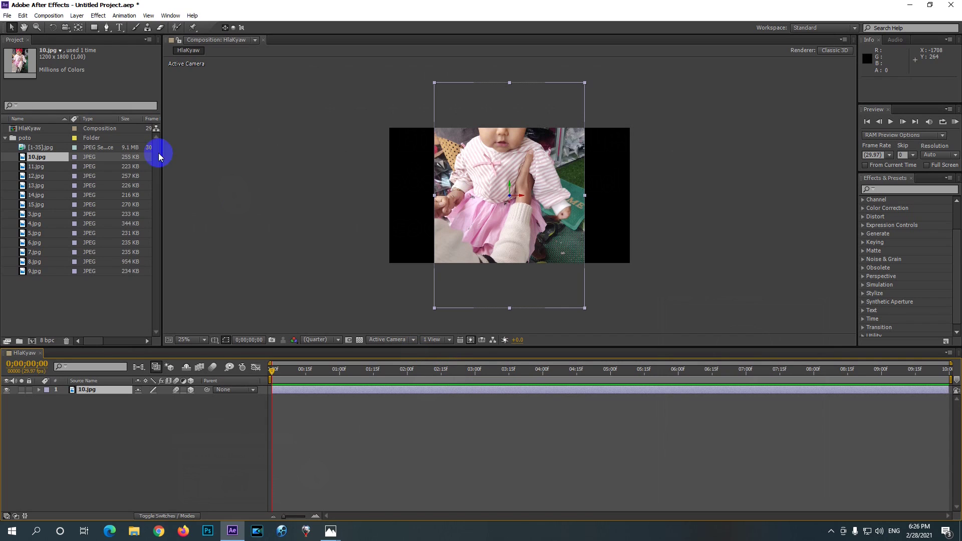
pyautogui.click(6, 139)
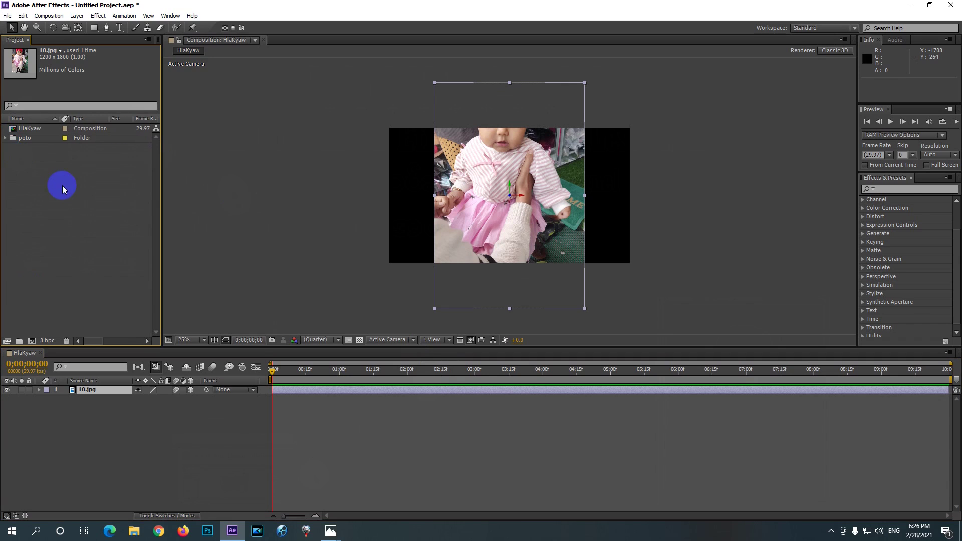
pyautogui.click(43, 182)
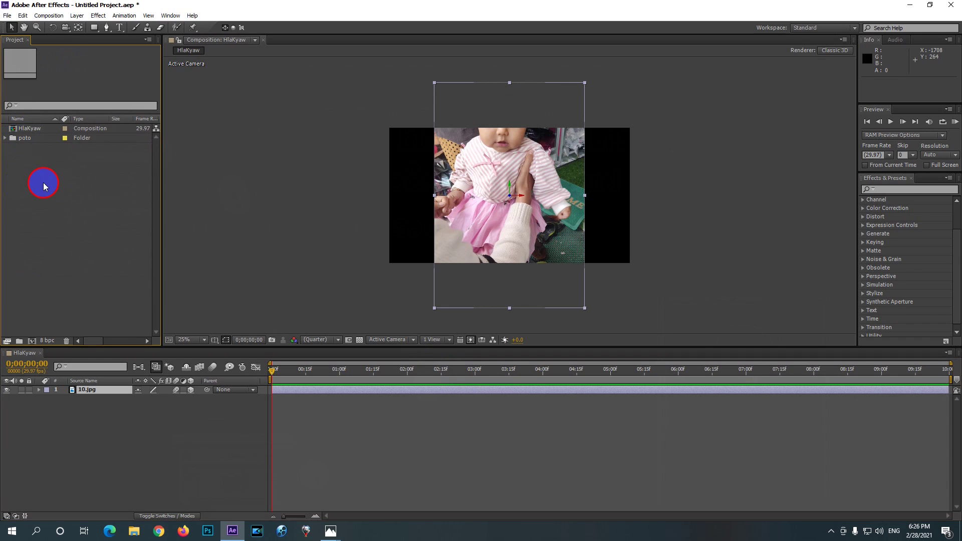